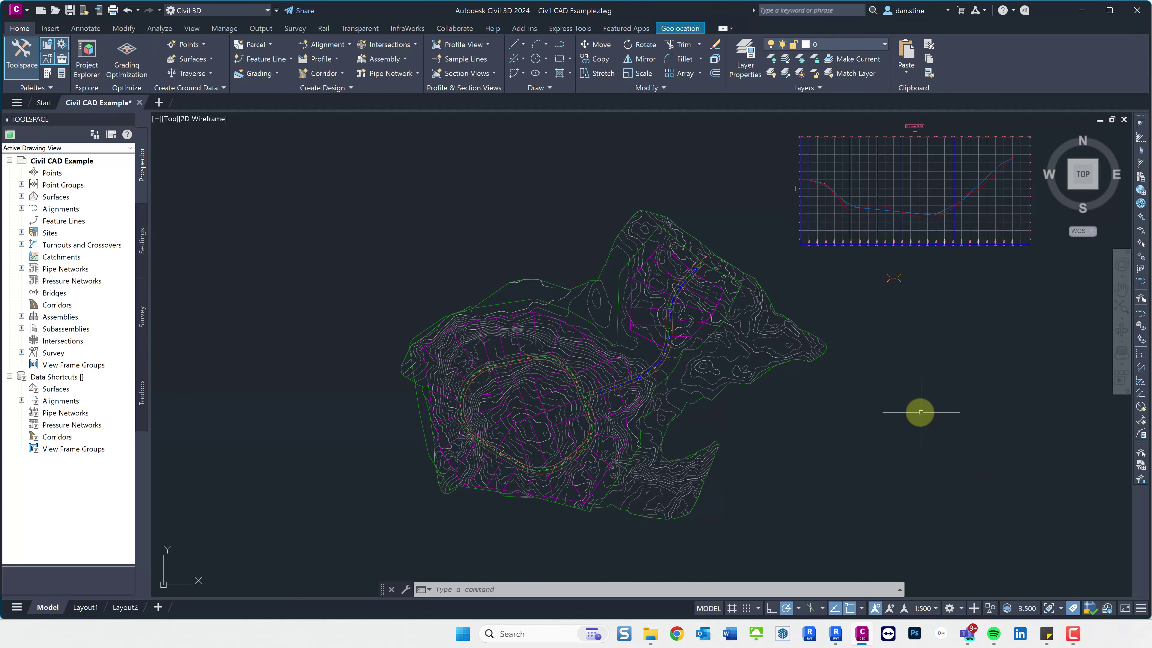
- Export the current Civil 3D drawing to an AutoCAD DWG with the destination file name prefix ACAD-Contour-
mouse_move(915, 412)
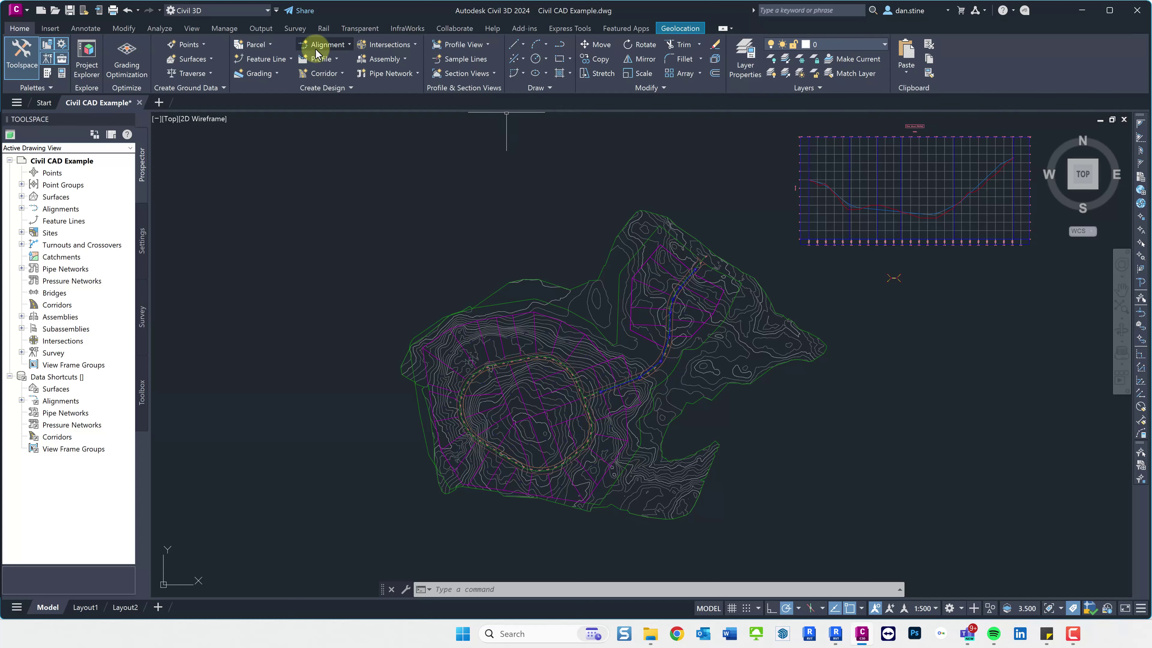
click(262, 30)
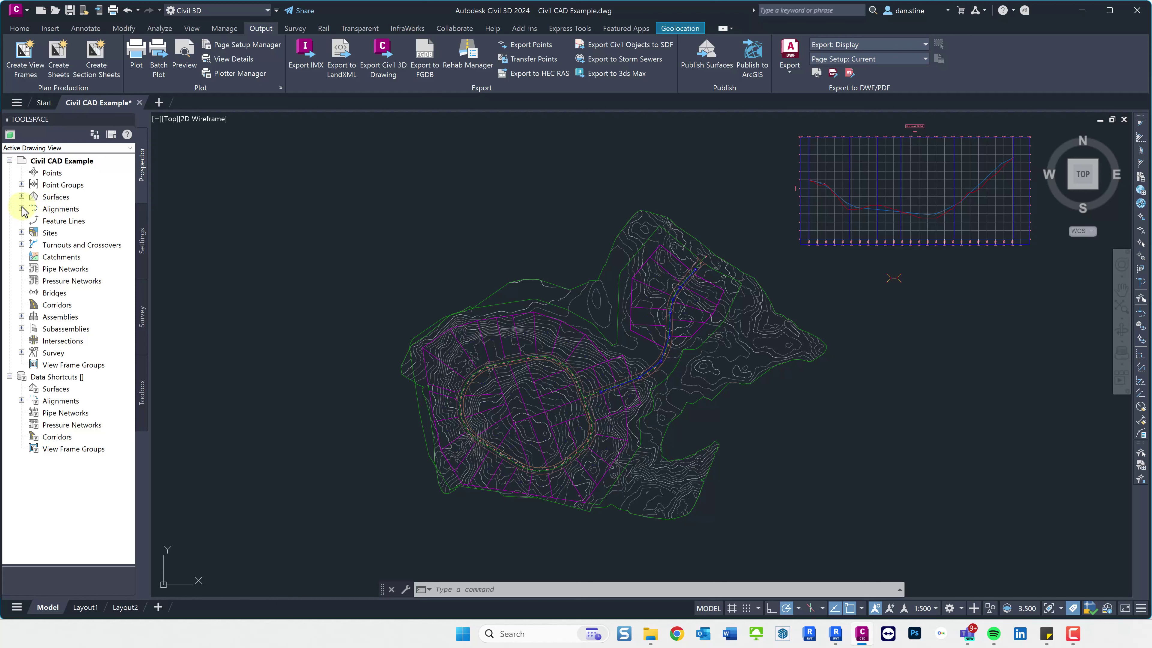
click(21, 196)
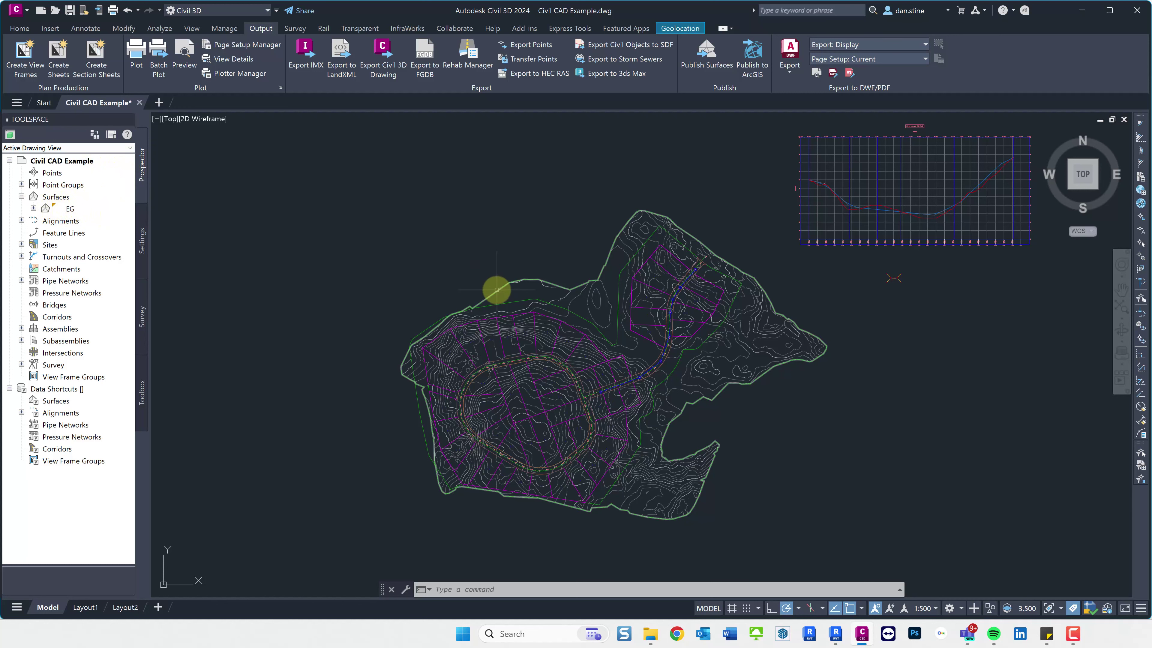
mouse_move(496, 289)
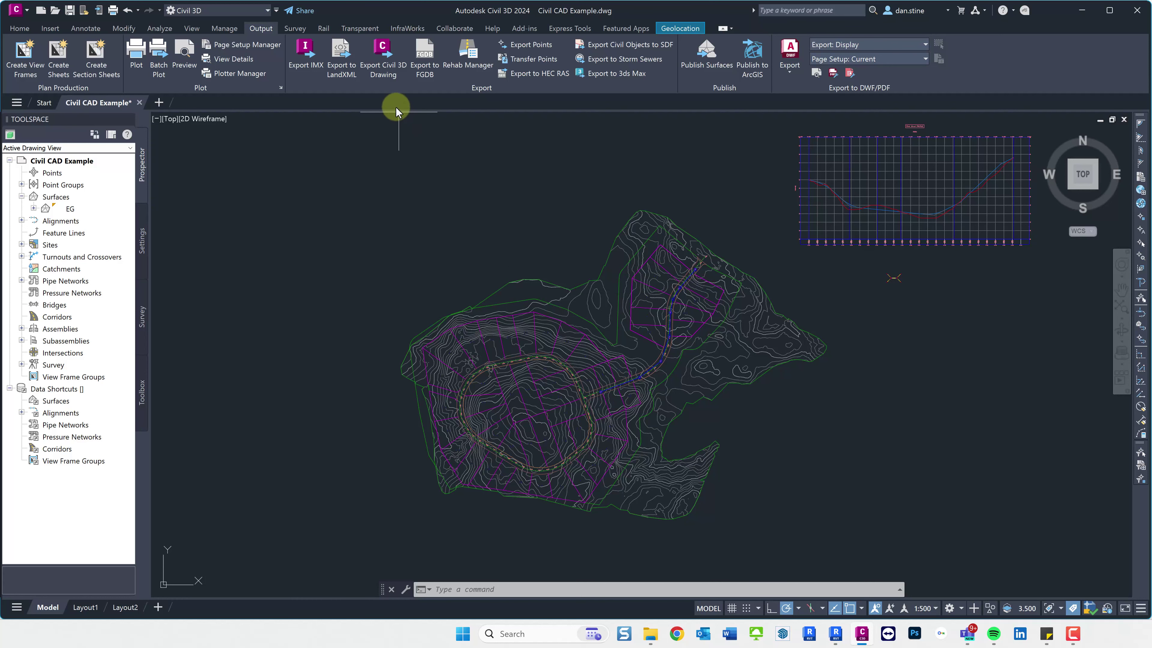
click(383, 73)
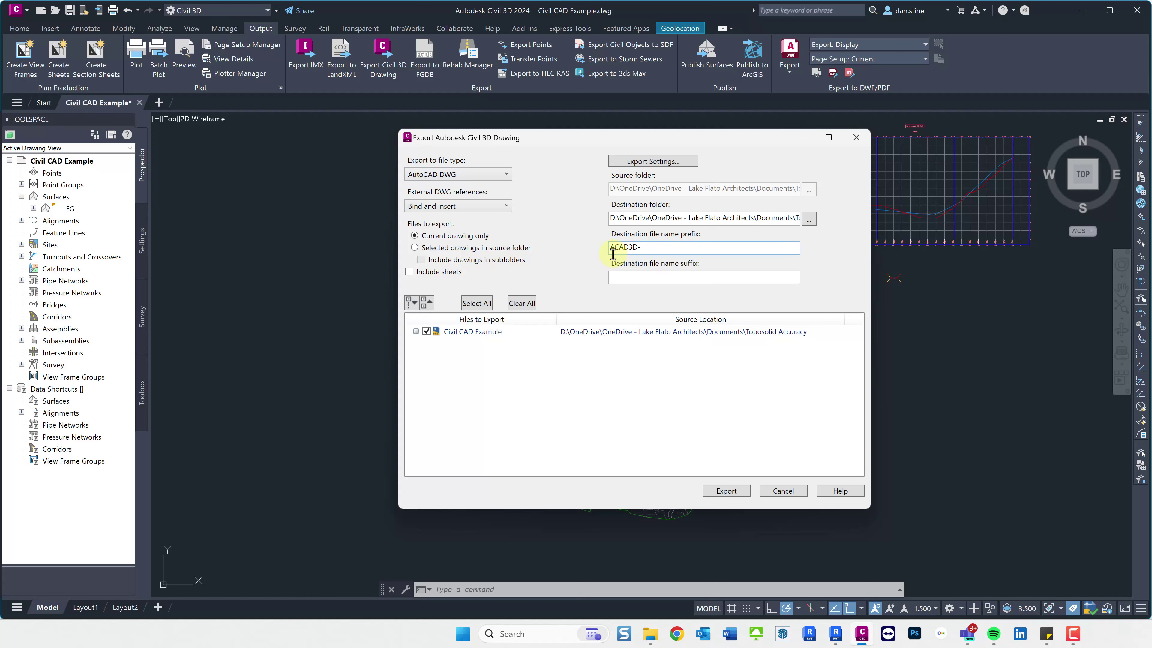
click(631, 247)
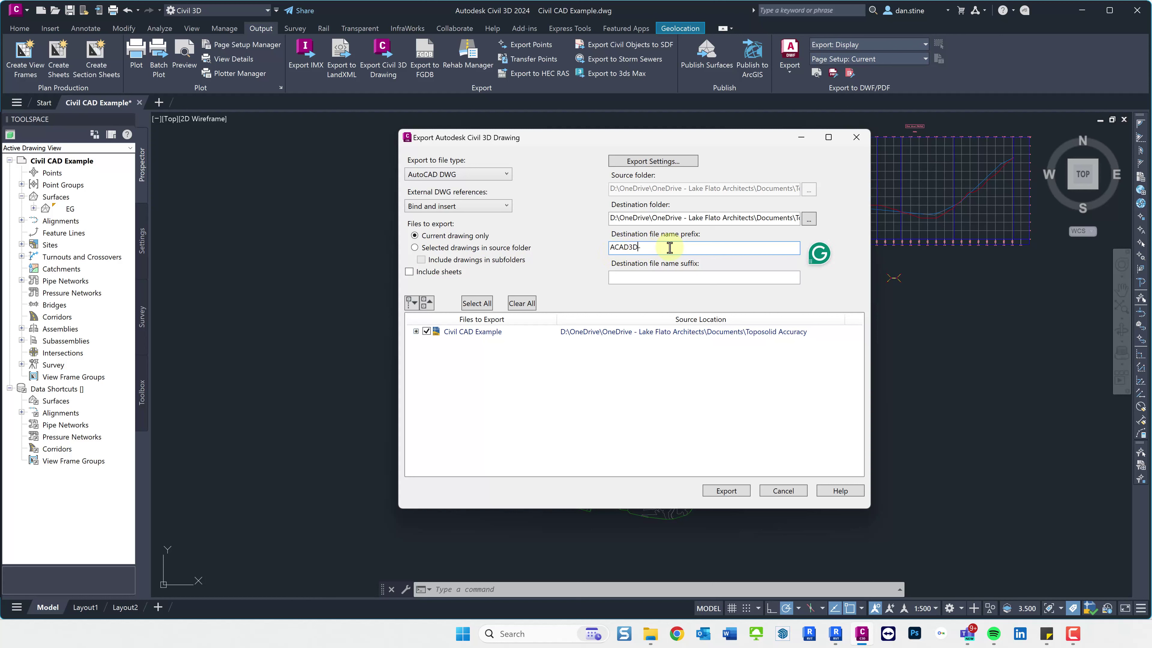
key(BackSpace)
key(BackSpace)
text(-Contour-)
click(732, 491)
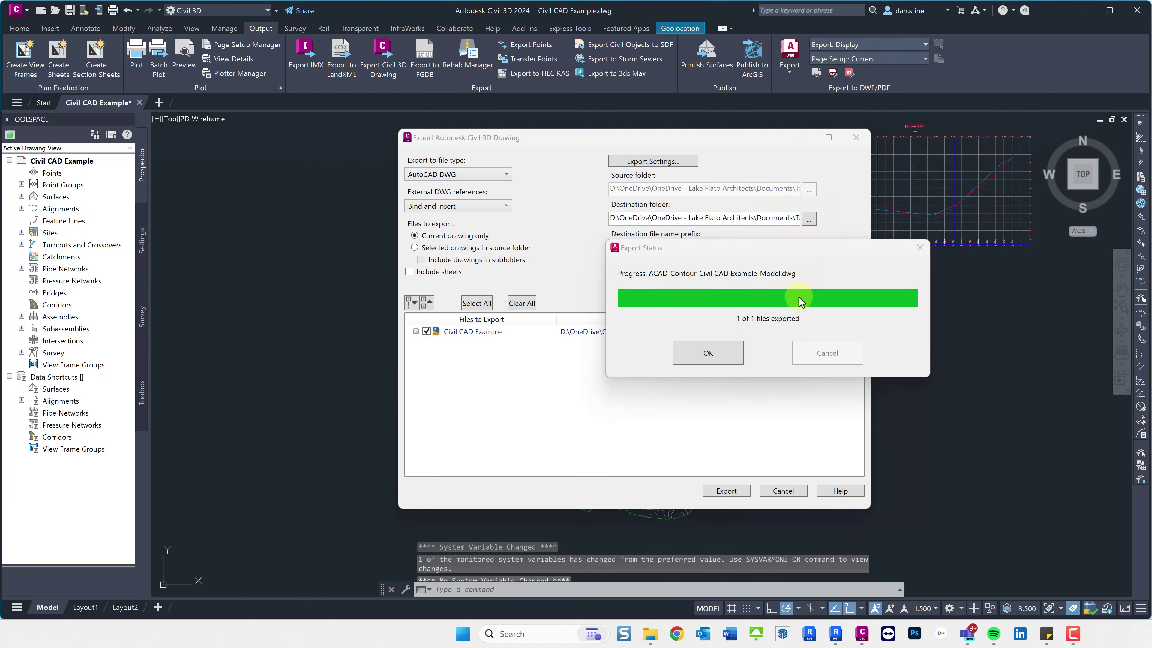
- Compare the exported ACAD-Contour DWG with Civil CAD Example.dwg in File Explorer, and dismiss the export status and export dialogs
click(650, 633)
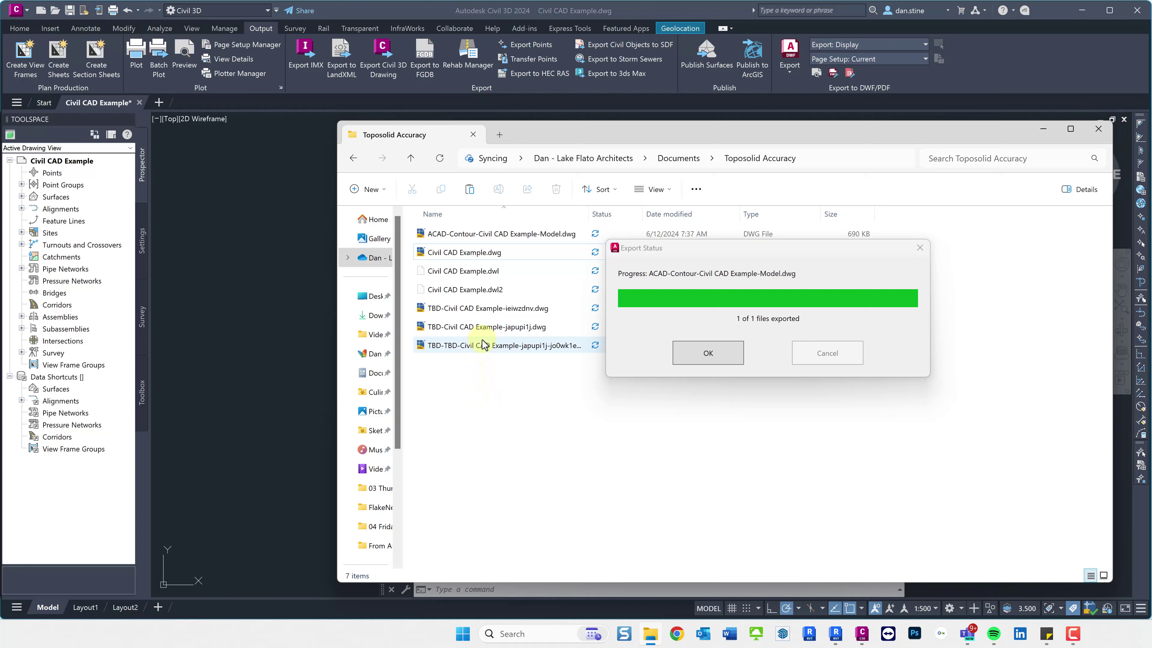
click(459, 253)
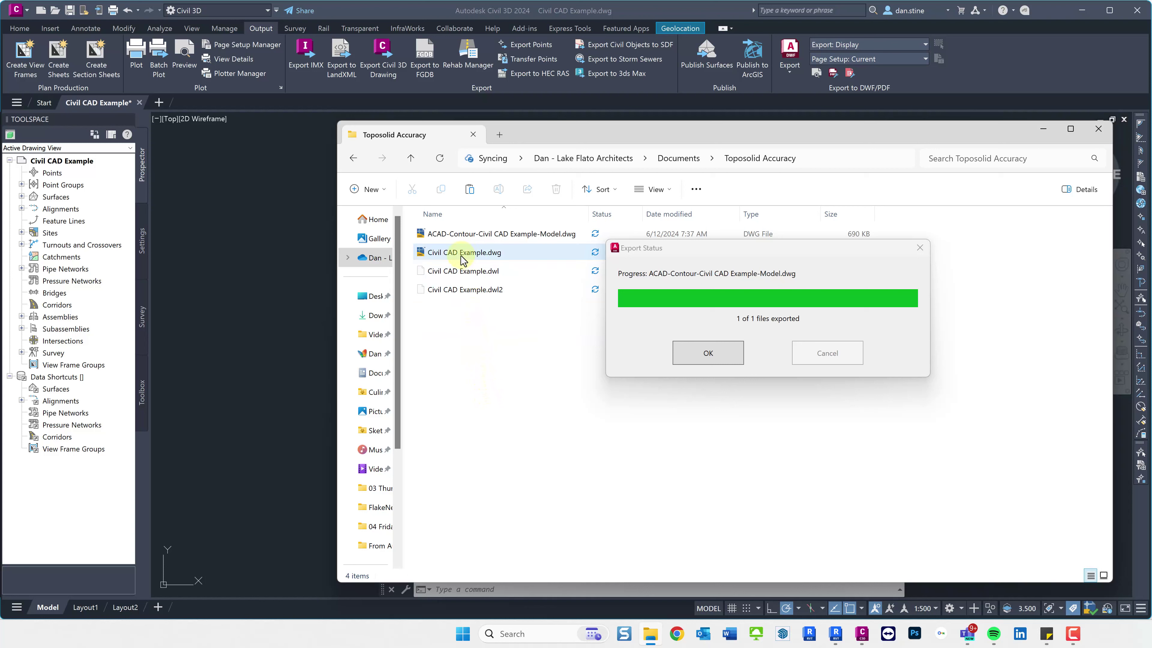
mouse_move(434, 258)
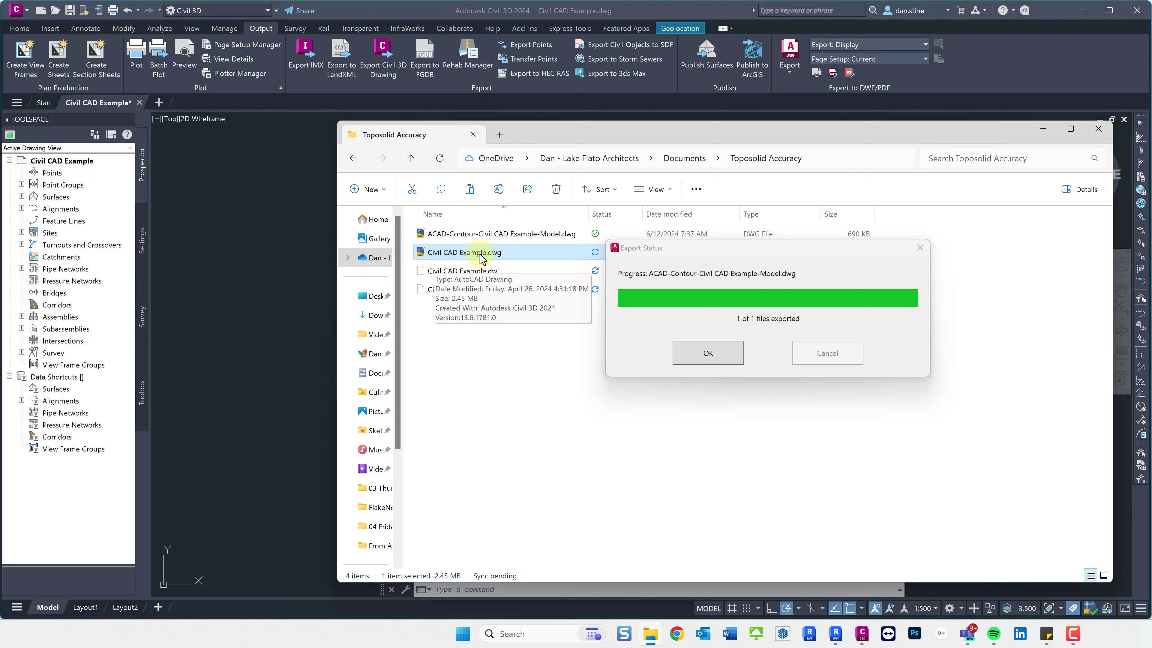
click(481, 236)
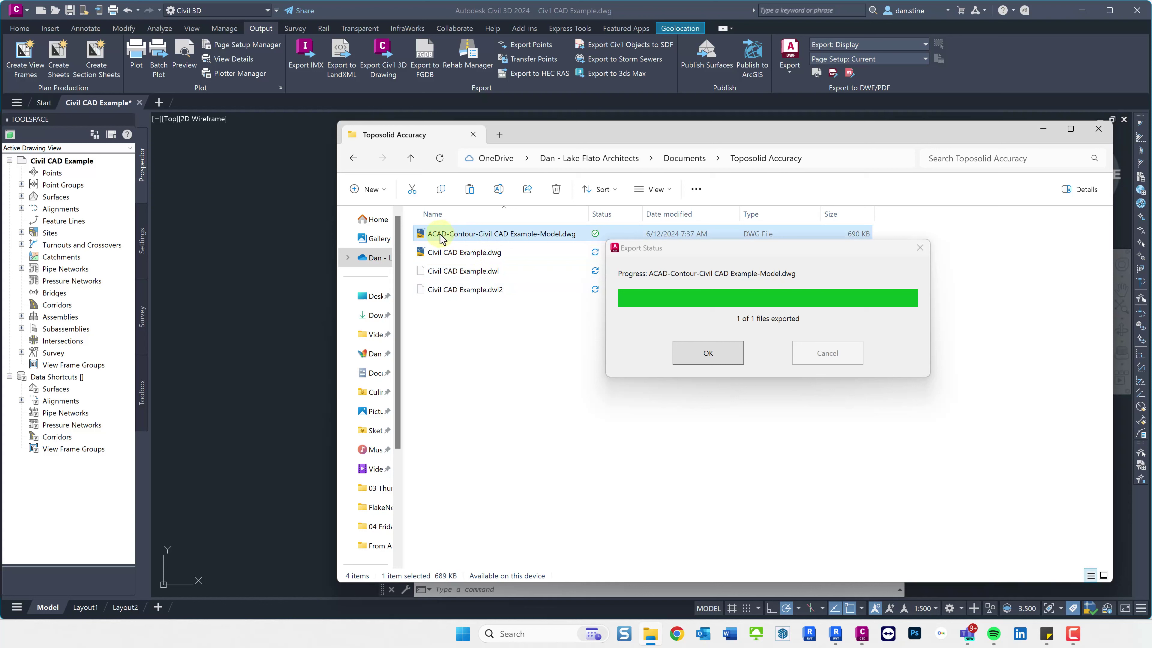
mouse_move(434, 236)
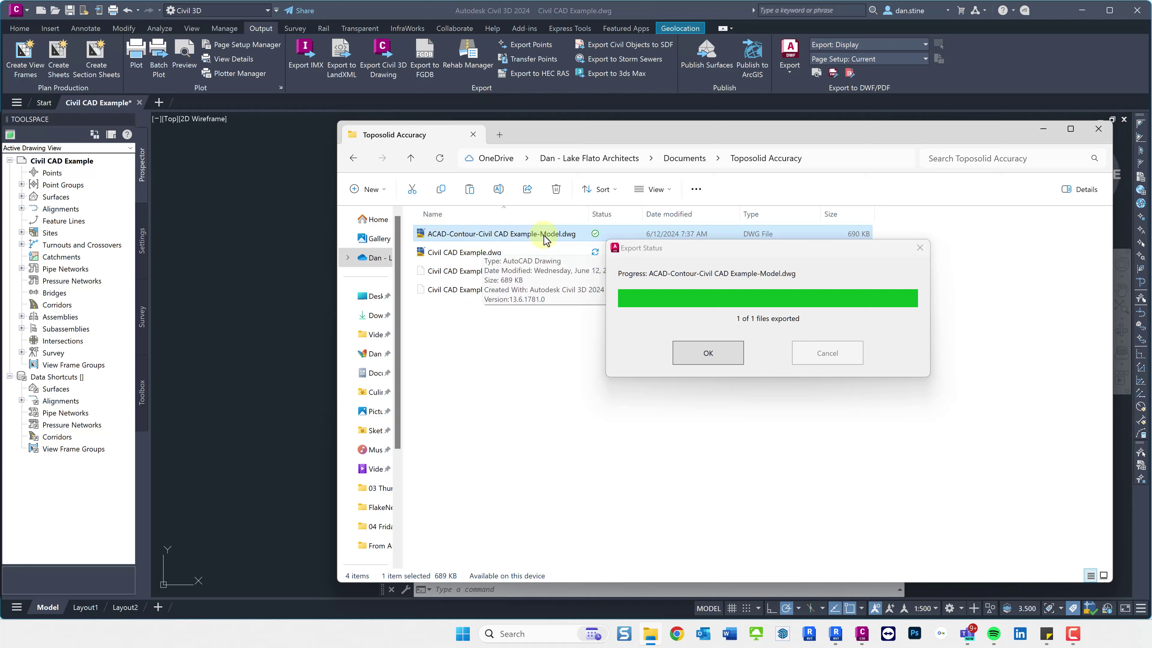
click(707, 359)
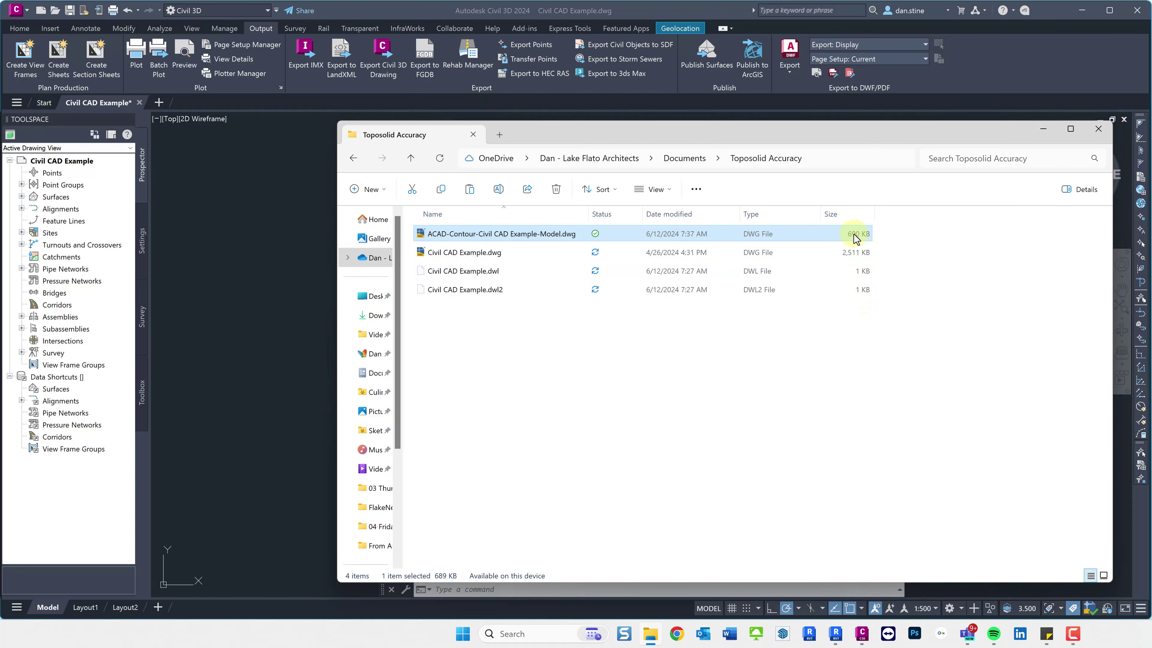
click(1043, 134)
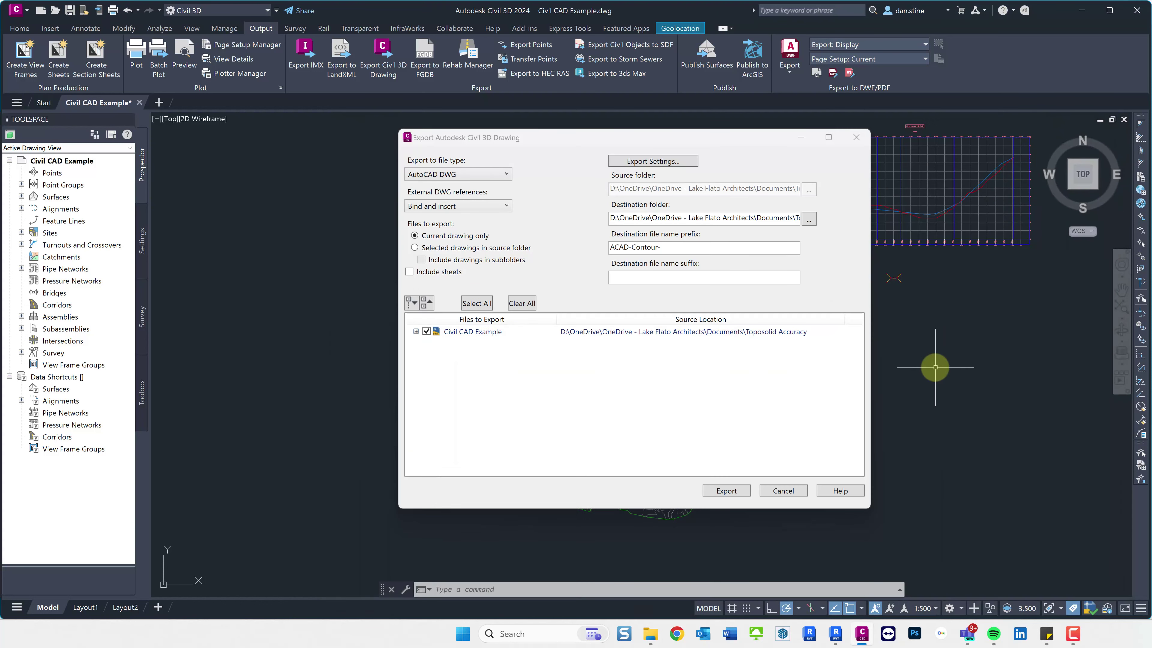
click(796, 492)
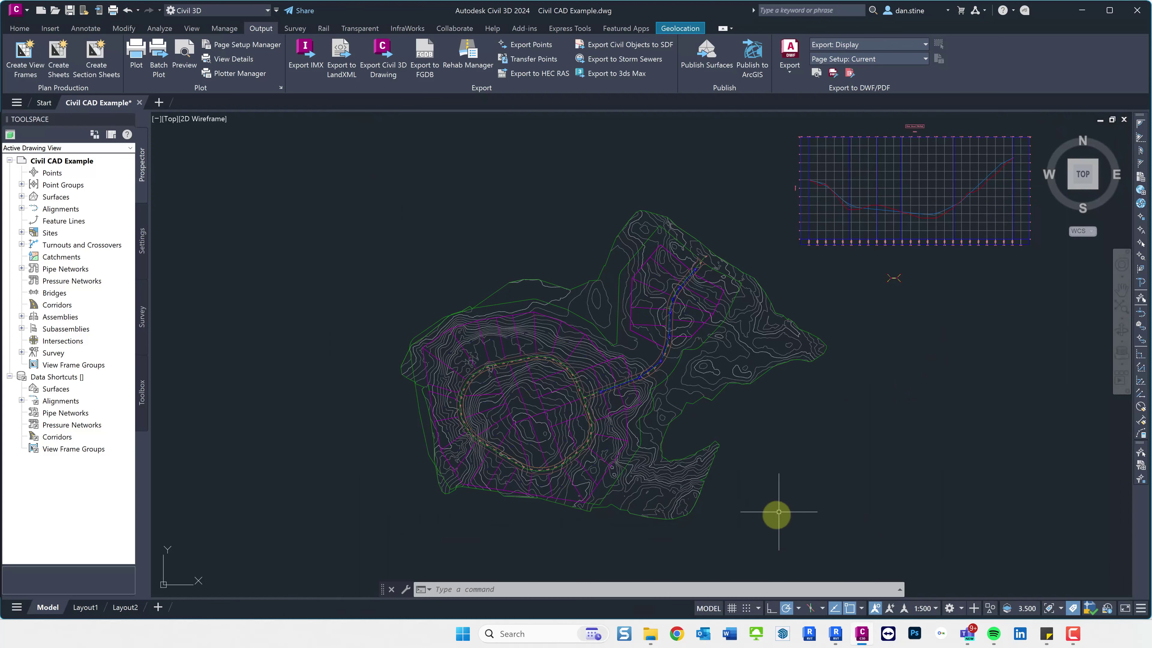
- Open ACAD-Contour-Civil CAD Example-Model.dwg from the Toposolid Accuracy folder and view its hill contours in 3D
click(650, 634)
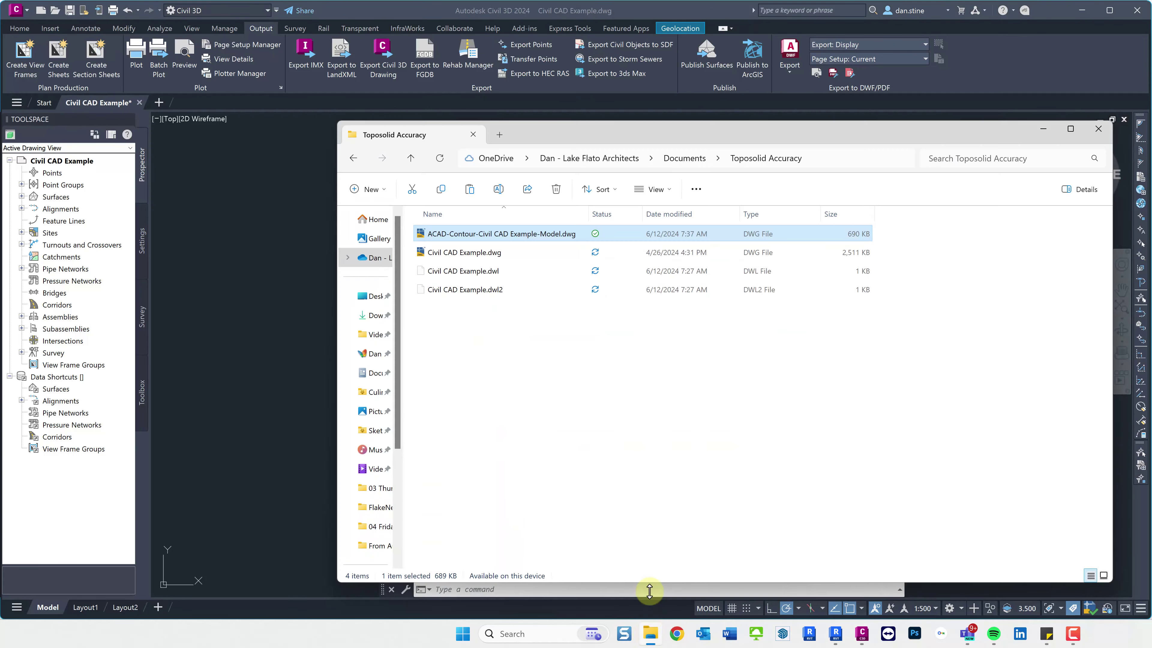
double_click(462, 233)
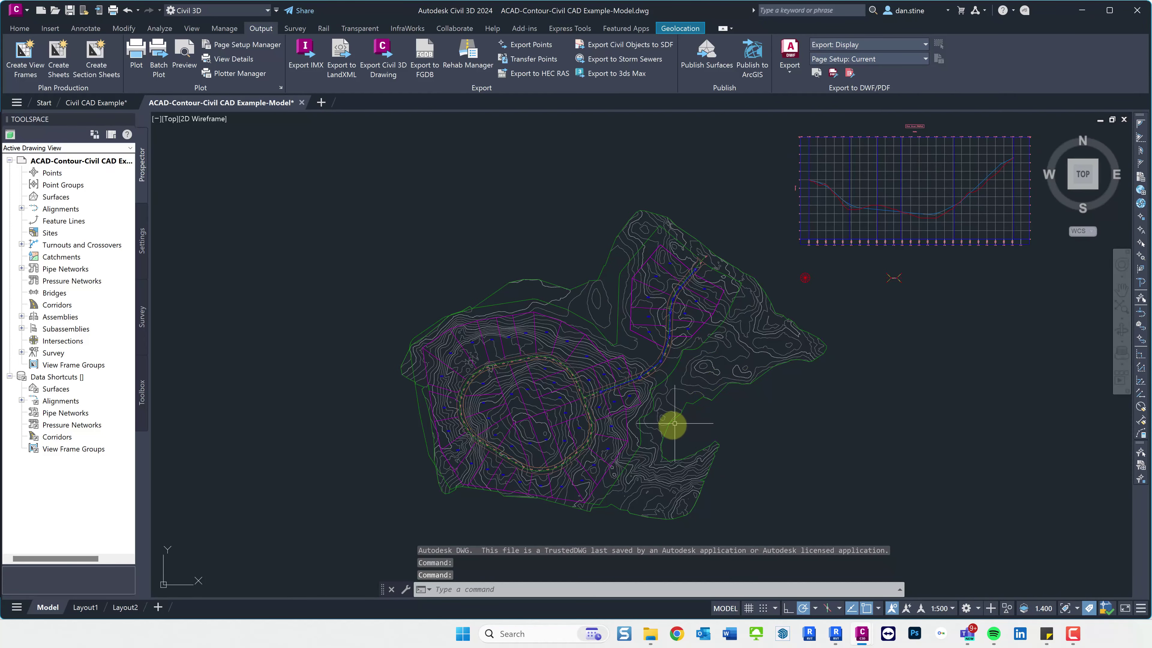
mouse_move(661, 437)
shift+middle_down()
mouse_move(669, 390)
mouse_move(571, 272)
mouse_move(556, 296)
mouse_move(553, 281)
mouse_move(496, 311)
shift+middle_up()
scroll(488, 313, up, 5)
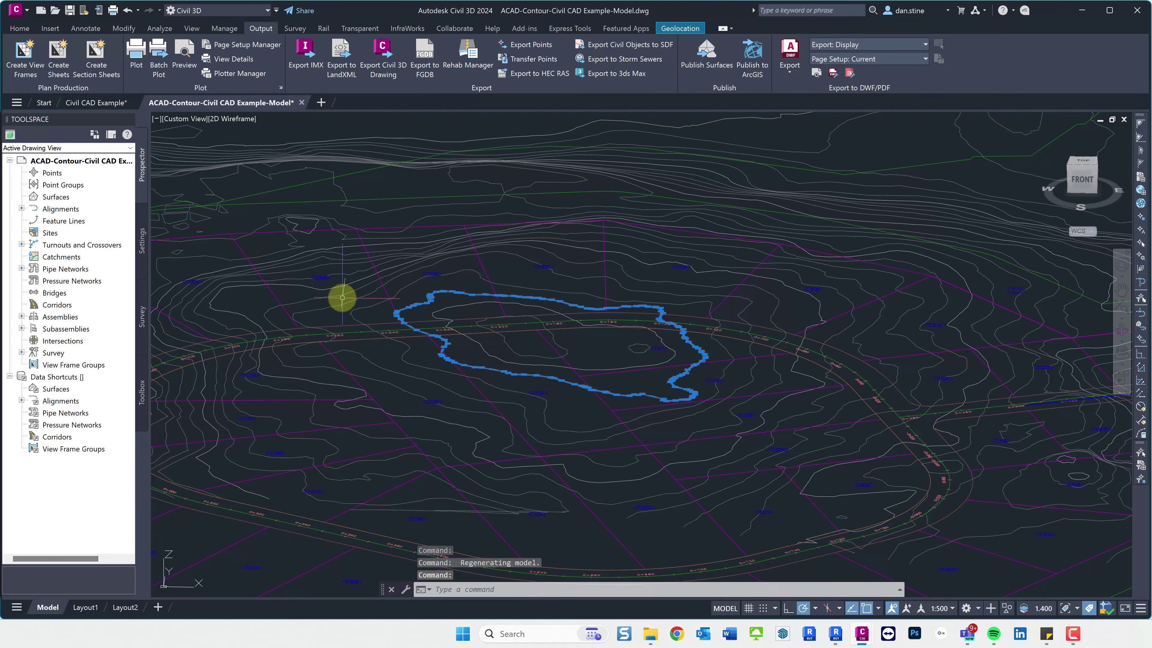
- Inspect the layer and elevation properties of several contour polylines around the hilltop
key(ctrl+1)
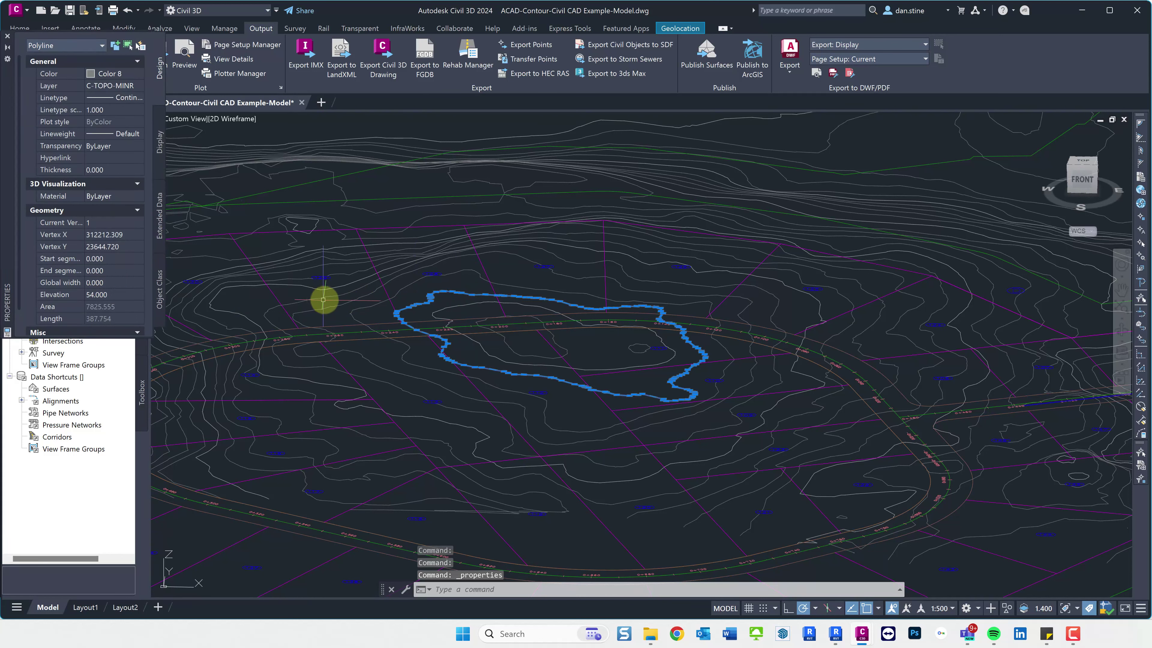
key(Escape)
key(Escape)
click(441, 316)
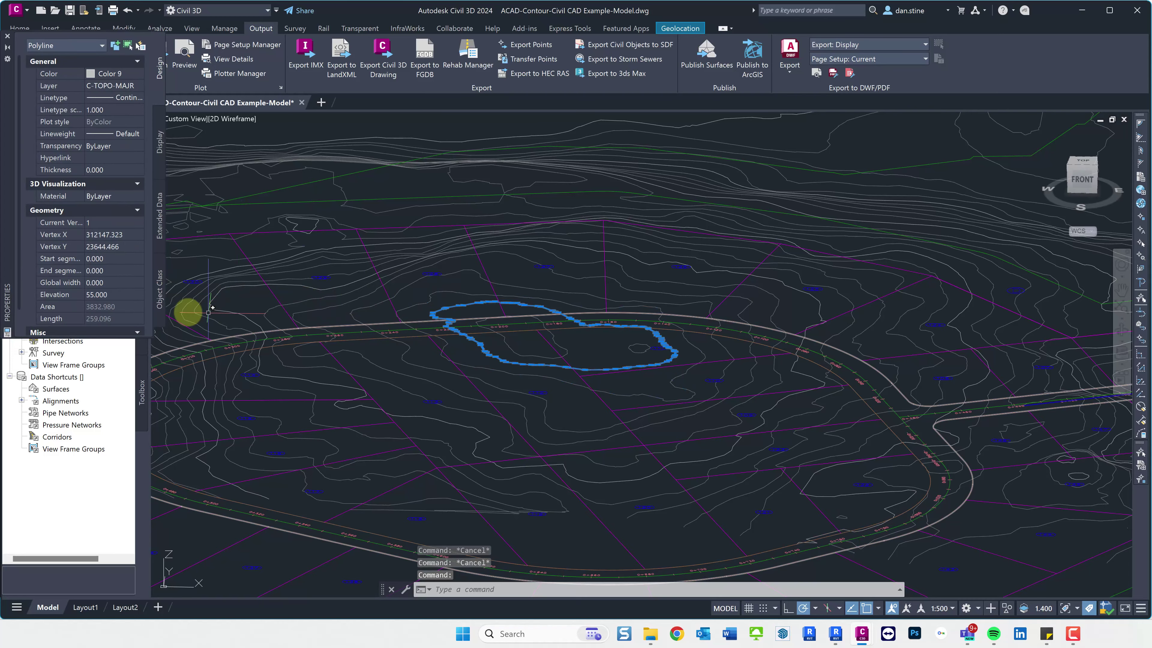
key(Escape)
key(Escape)
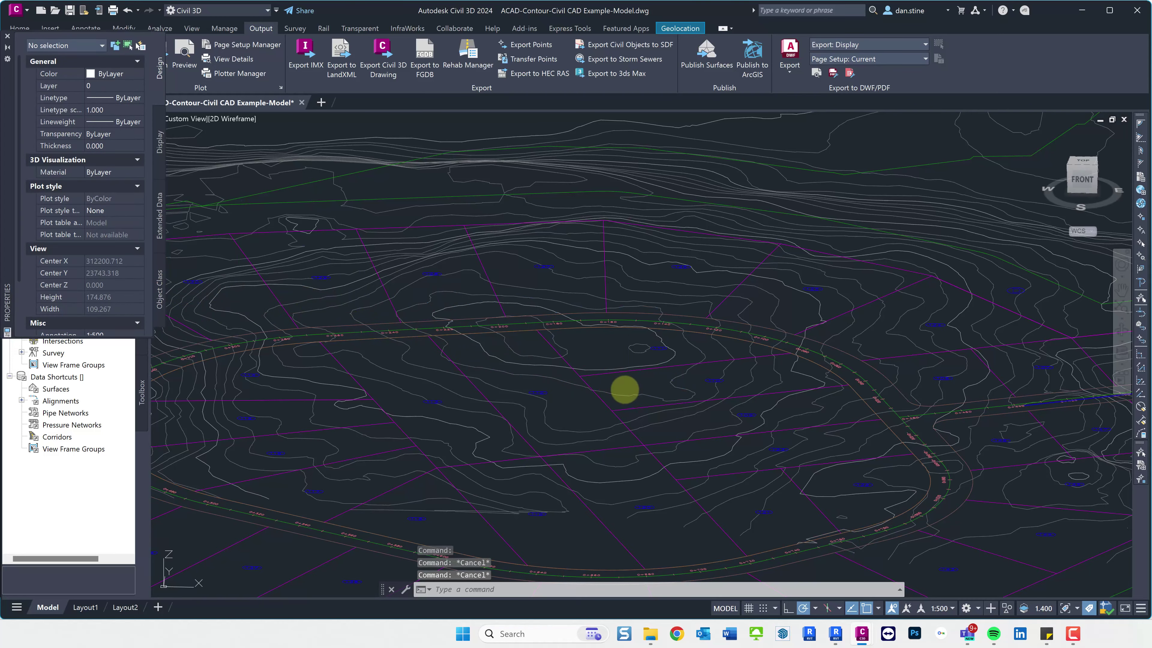
shift+middle_drag(625, 391, 641, 368)
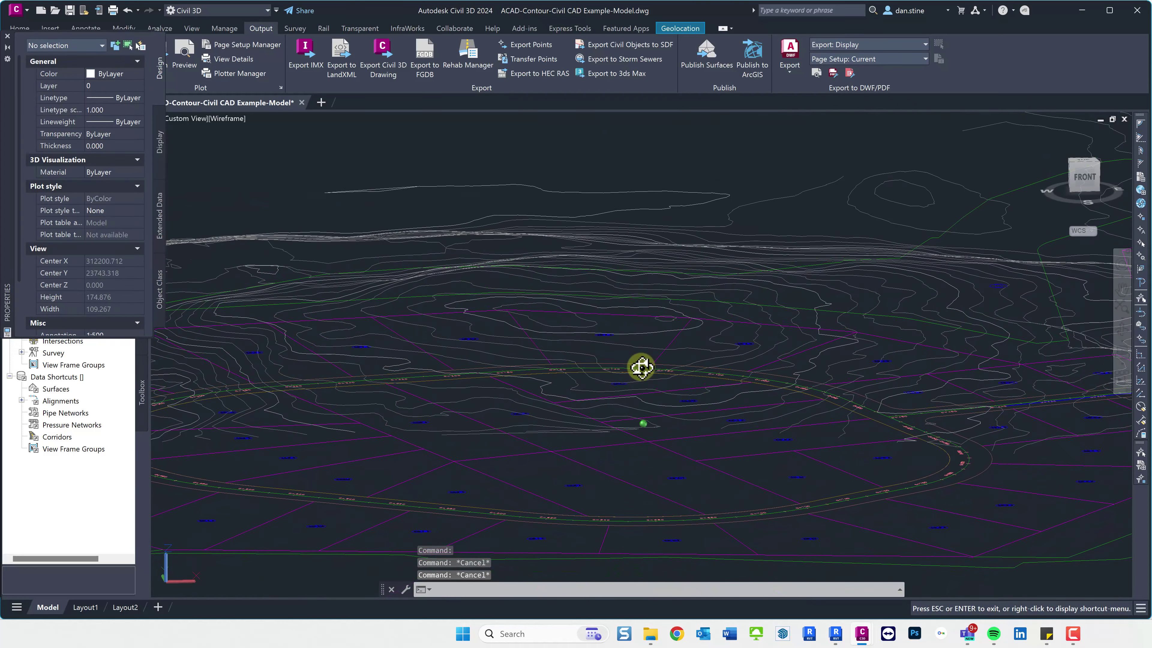
click(584, 322)
mouse_move(588, 320)
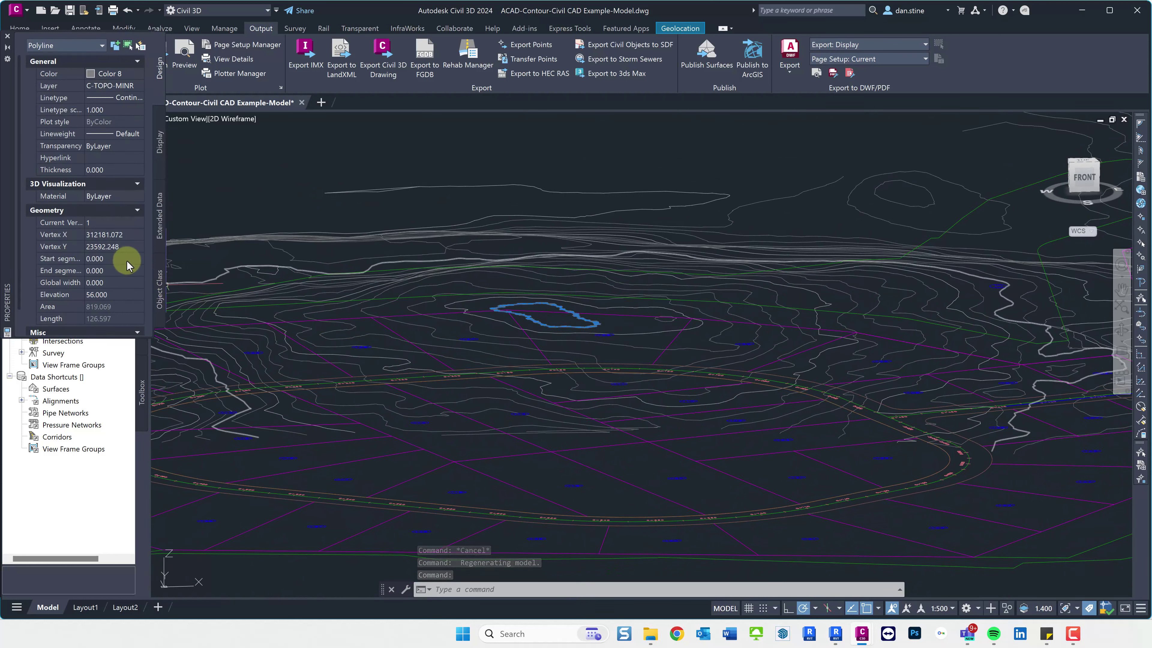
scroll(126, 262, down, 2)
scroll(66, 93, up, 2)
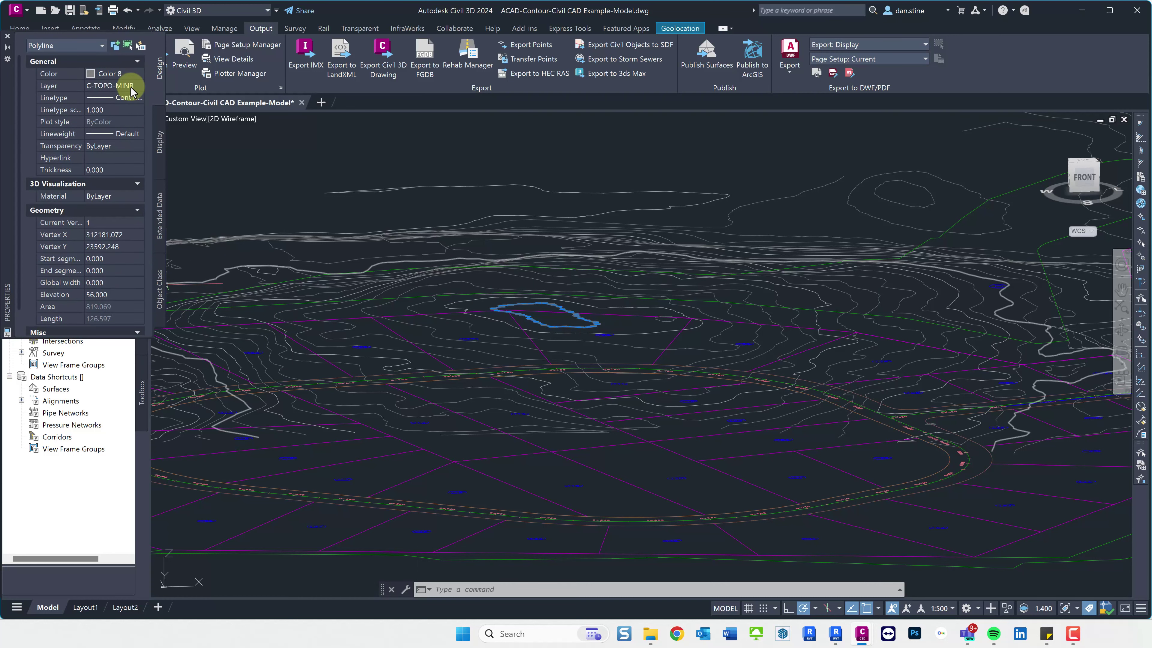
key(Escape)
- Examine the whole exported site from a low side angle, comparing the contours' height with the lot lines
scroll(543, 265, down, 5)
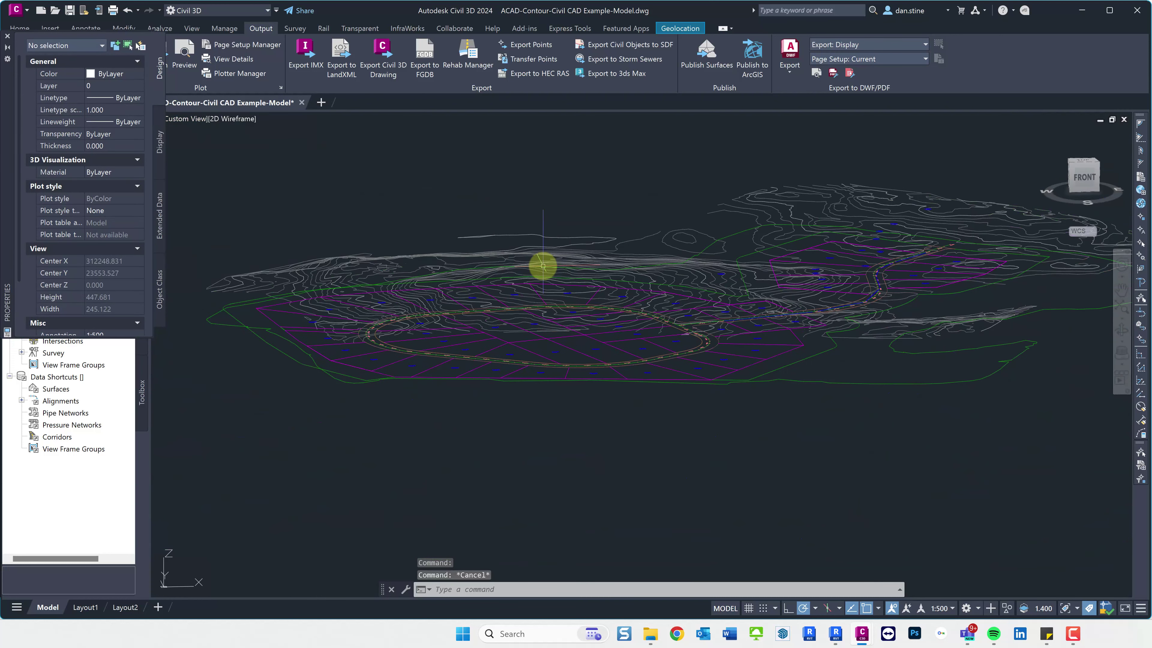
shift+middle_drag(588, 365, 555, 330)
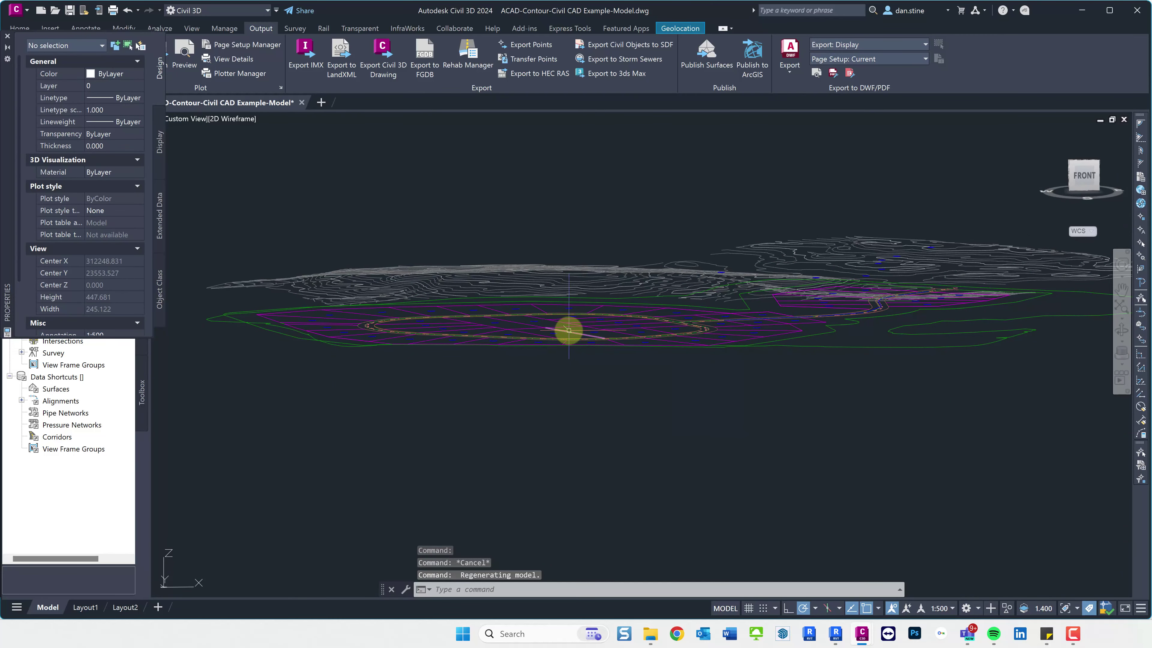
mouse_move(569, 330)
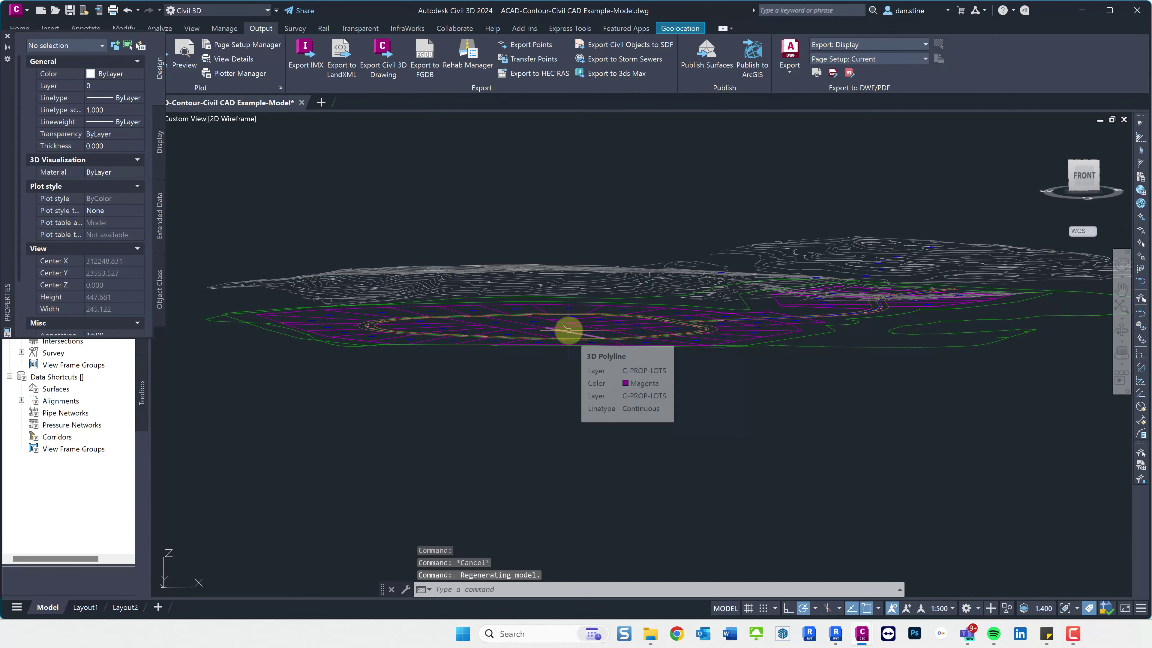
- Close the object properties and the exported ACAD-Contour drawing to return to Civil CAD Example
click(7, 35)
click(301, 102)
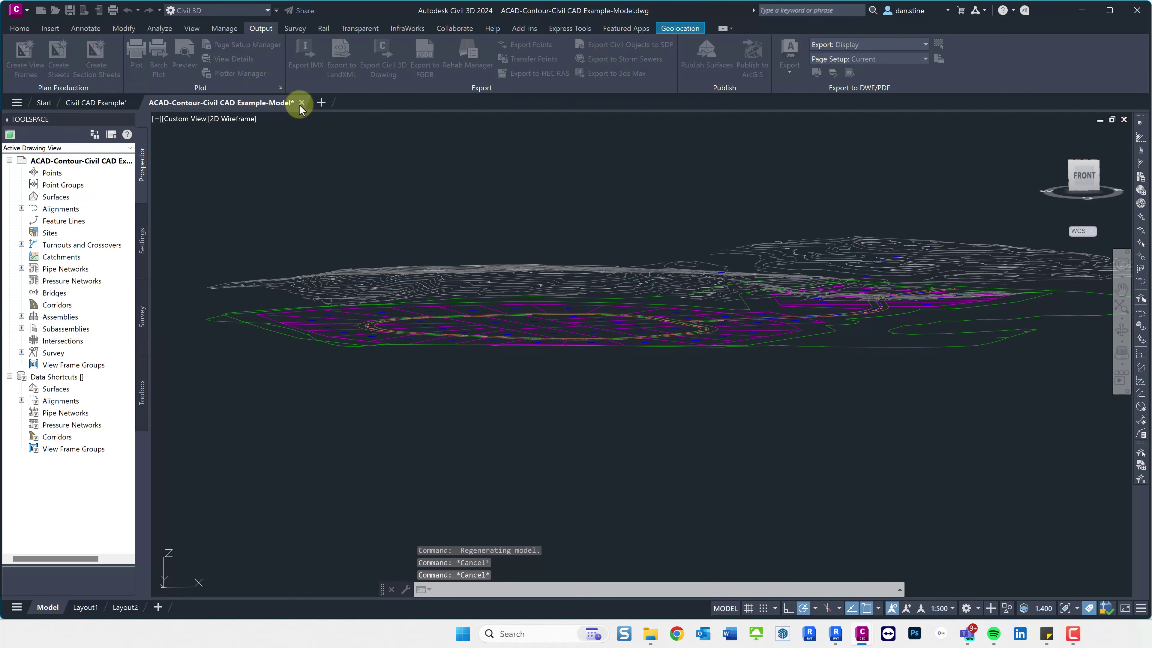
click(619, 346)
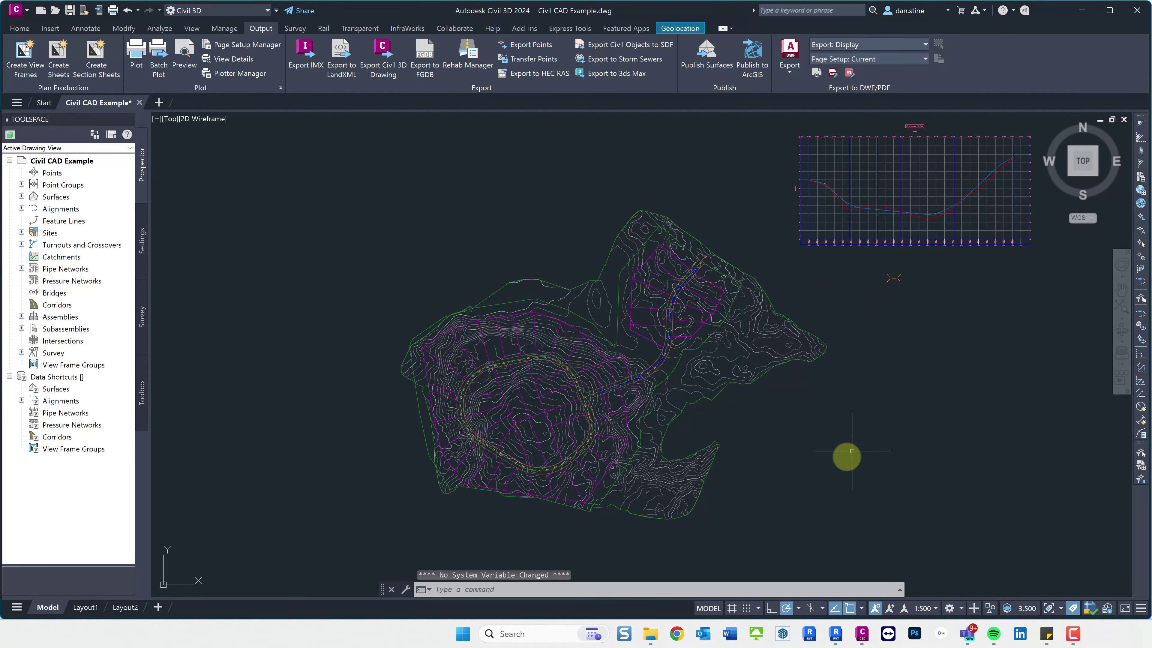
- View Civil CAD Example in 3D to examine the triangulated surface against the road and lot linework beneath it
click(1098, 188)
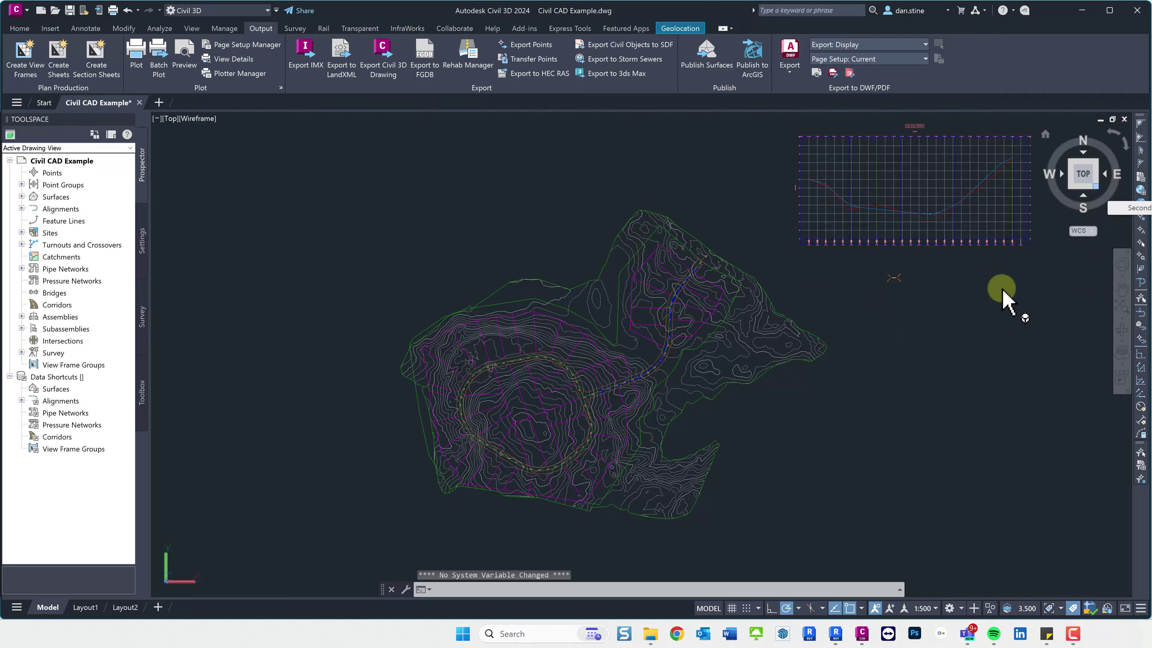
scroll(503, 350, up, 8)
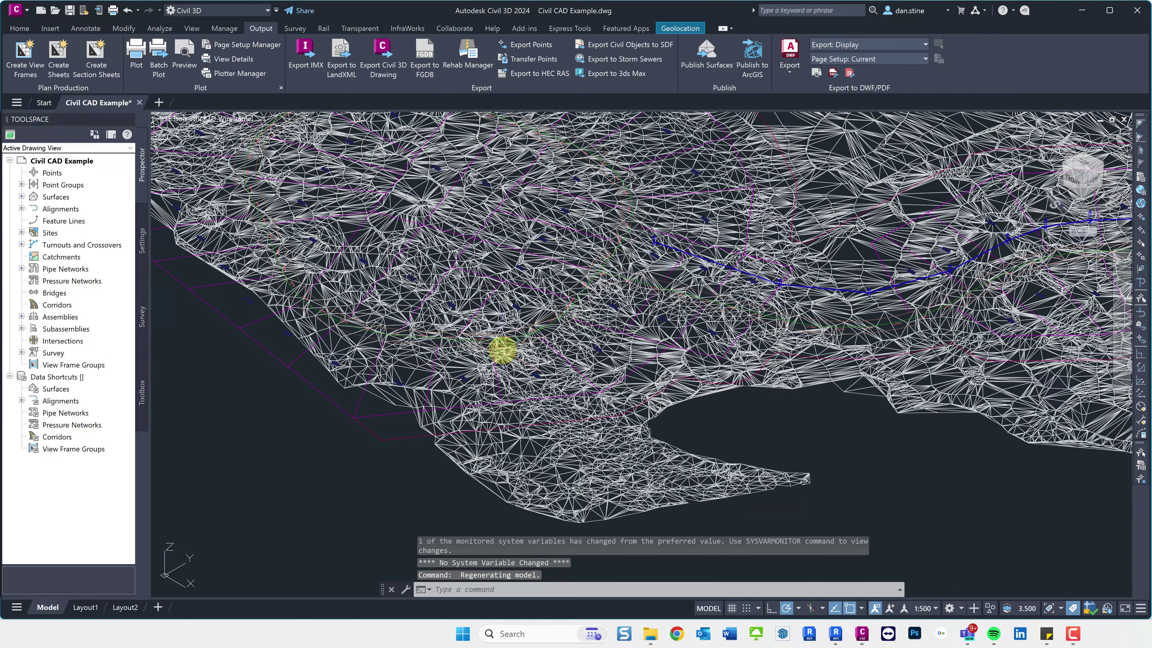
scroll(502, 353, down, 5)
shift+middle_drag(545, 399, 525, 353)
scroll(491, 327, up, 6)
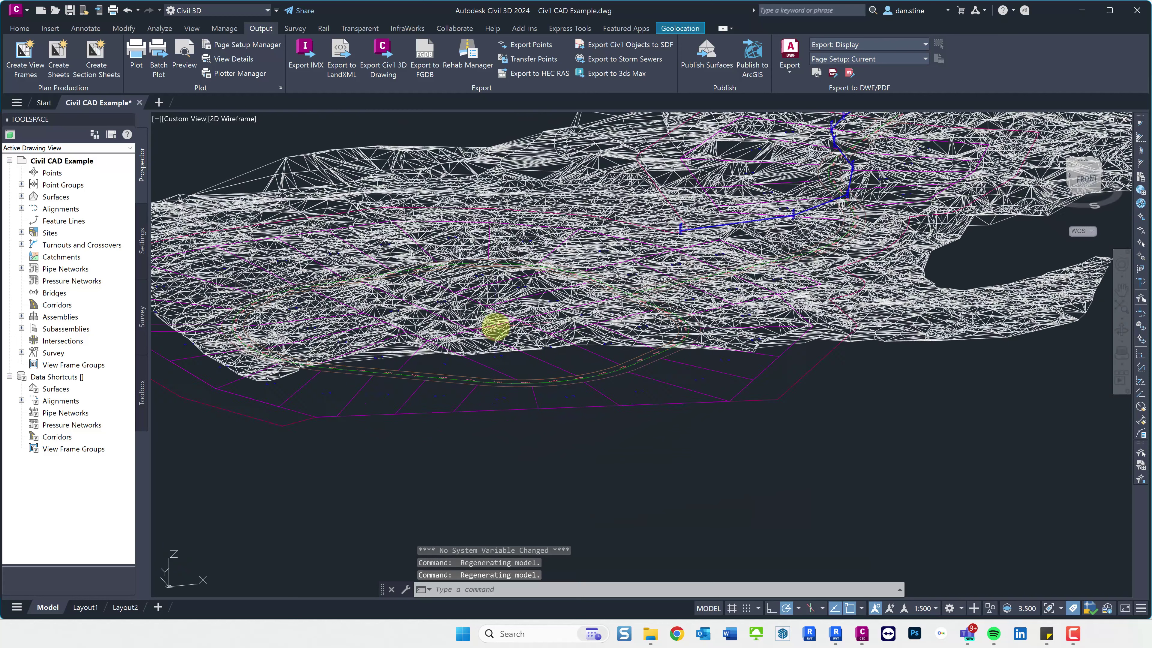
mouse_move(496, 327)
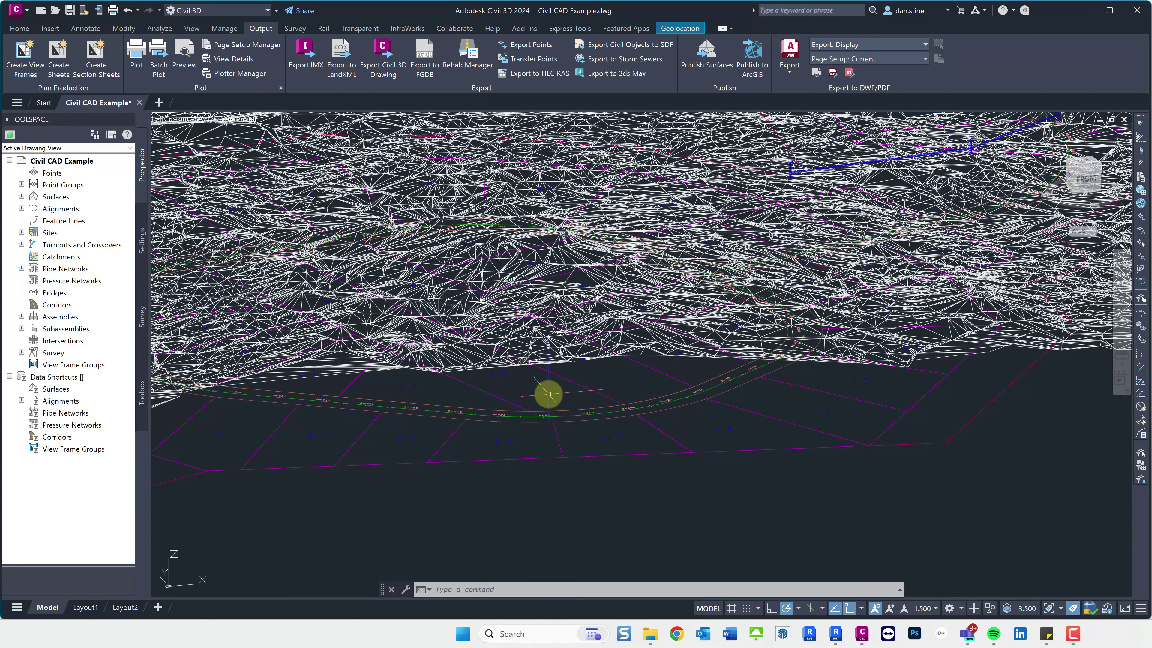
scroll(551, 395, down, 3)
mouse_move(550, 395)
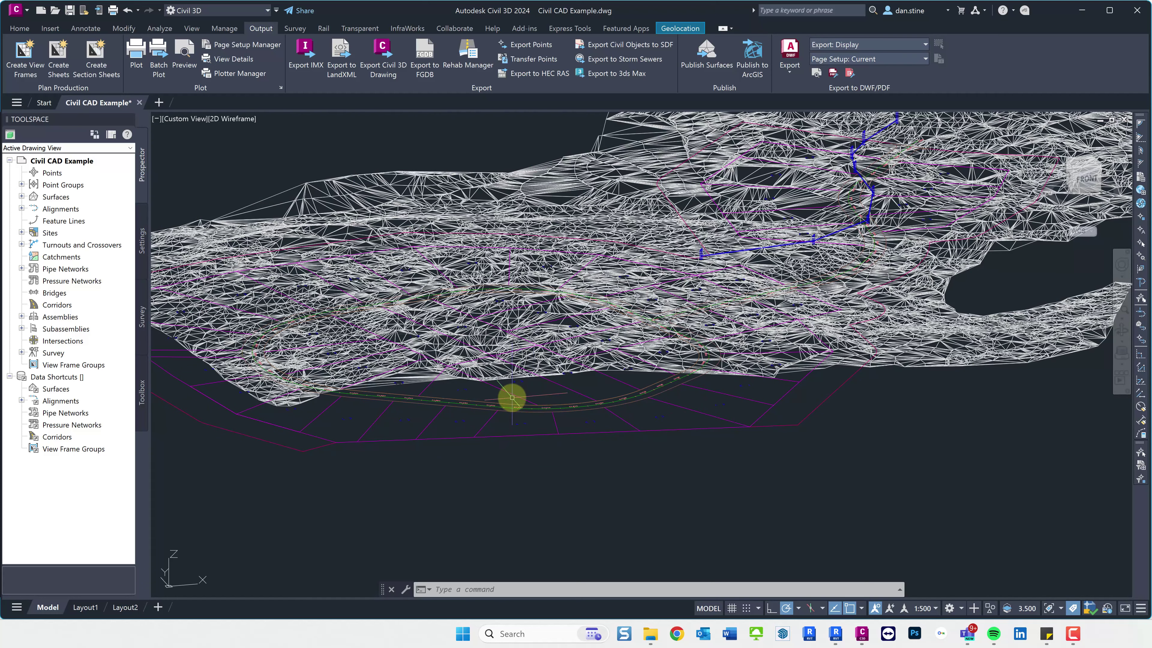
shift+middle_drag(558, 391, 521, 409)
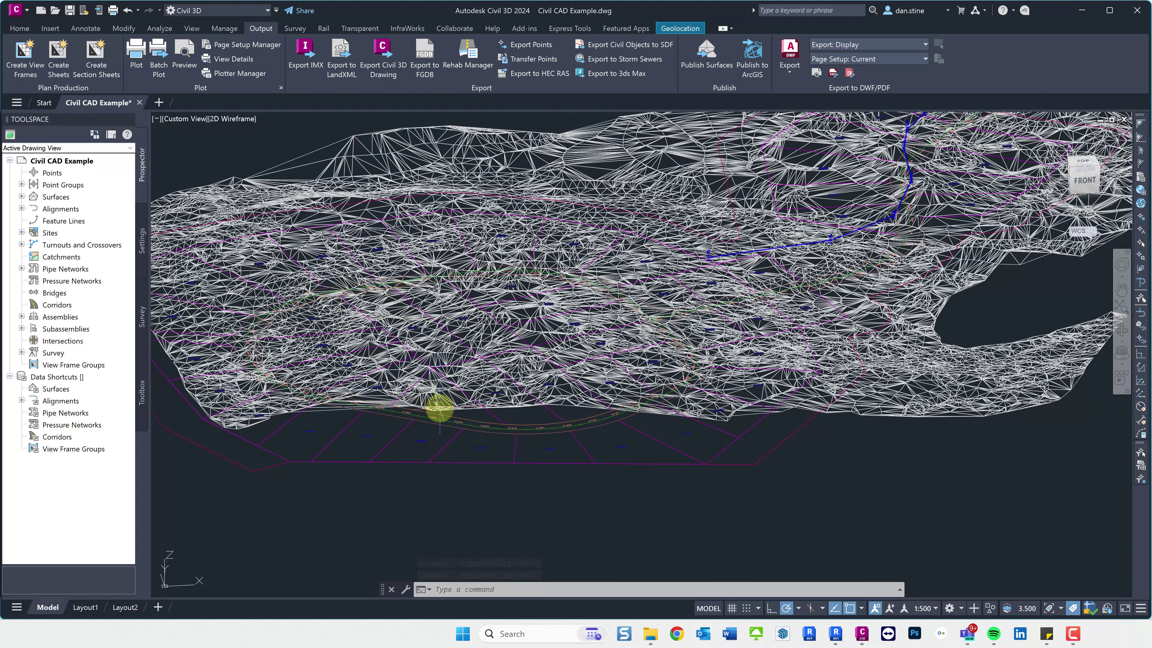
- Export the triangulated Civil 3D drawing to AutoCAD DWG with the file name prefix ACAD-Triangulated-
mouse_move(439, 408)
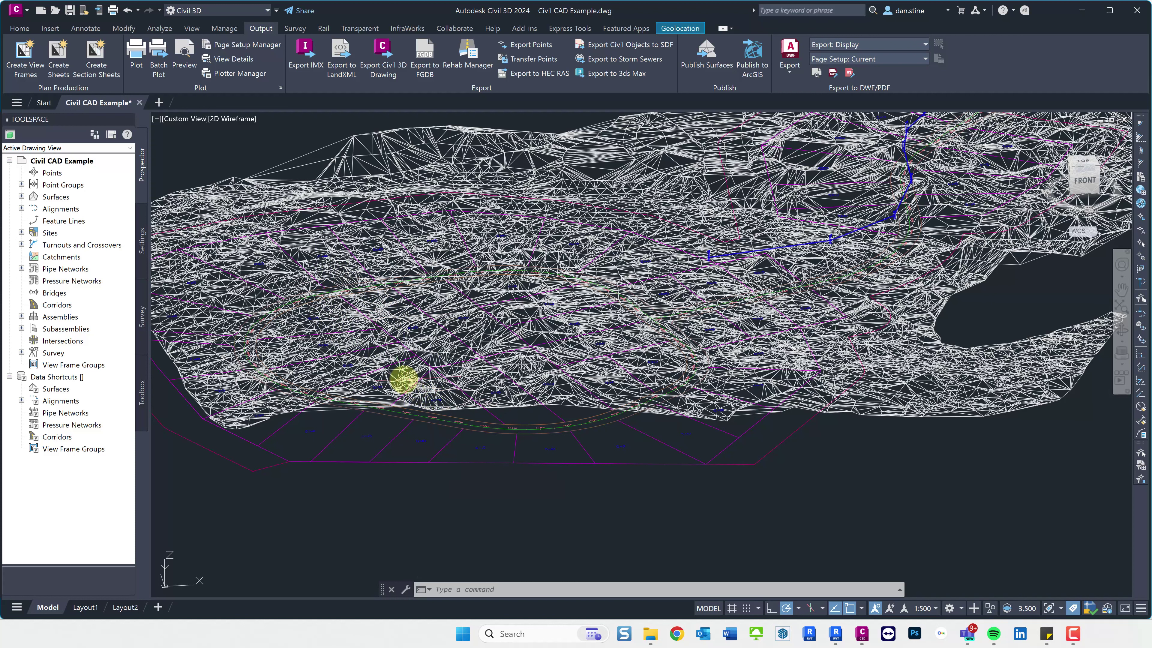
scroll(383, 296, up, 2)
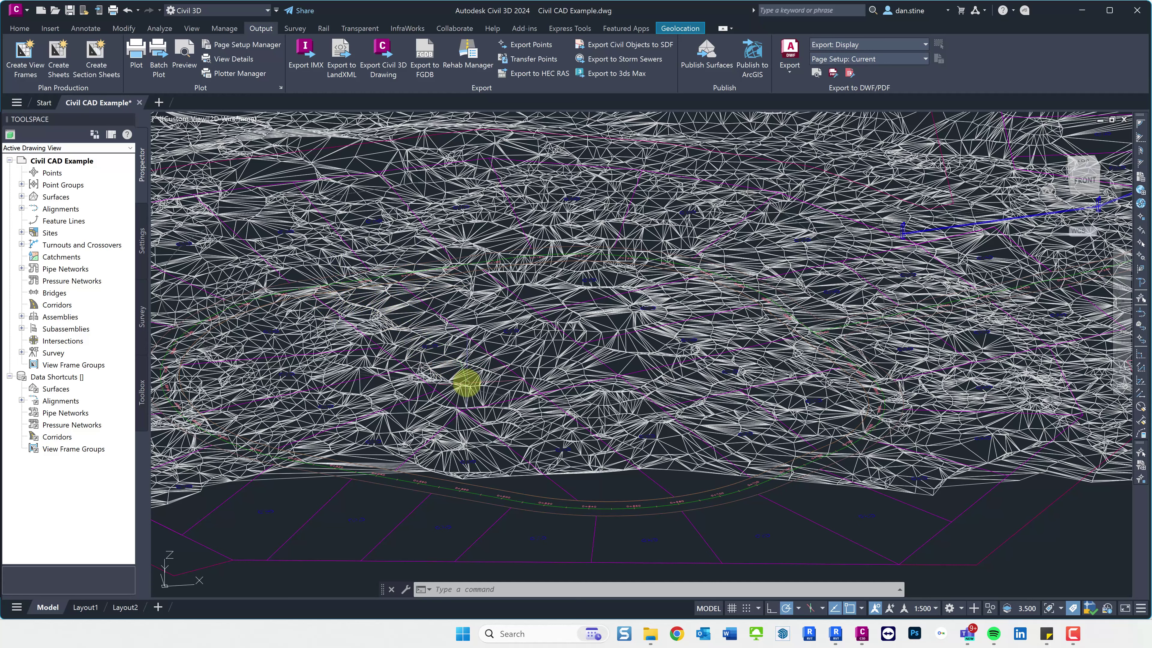
scroll(470, 390, down, 3)
shift+middle_drag(611, 459, 660, 483)
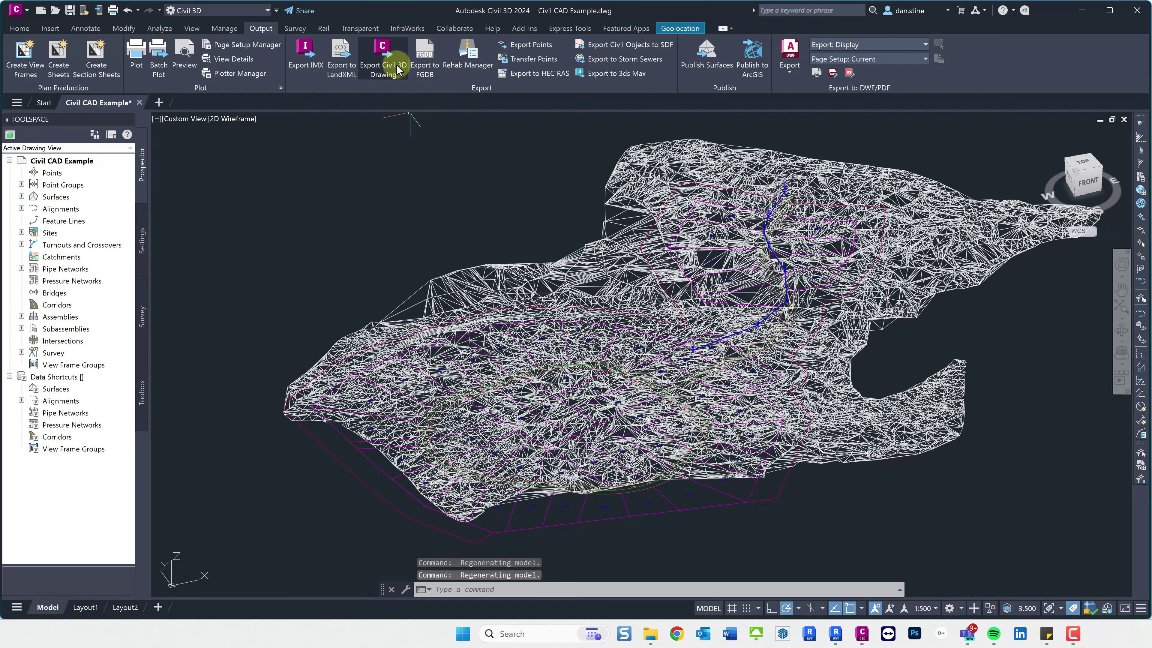
click(382, 53)
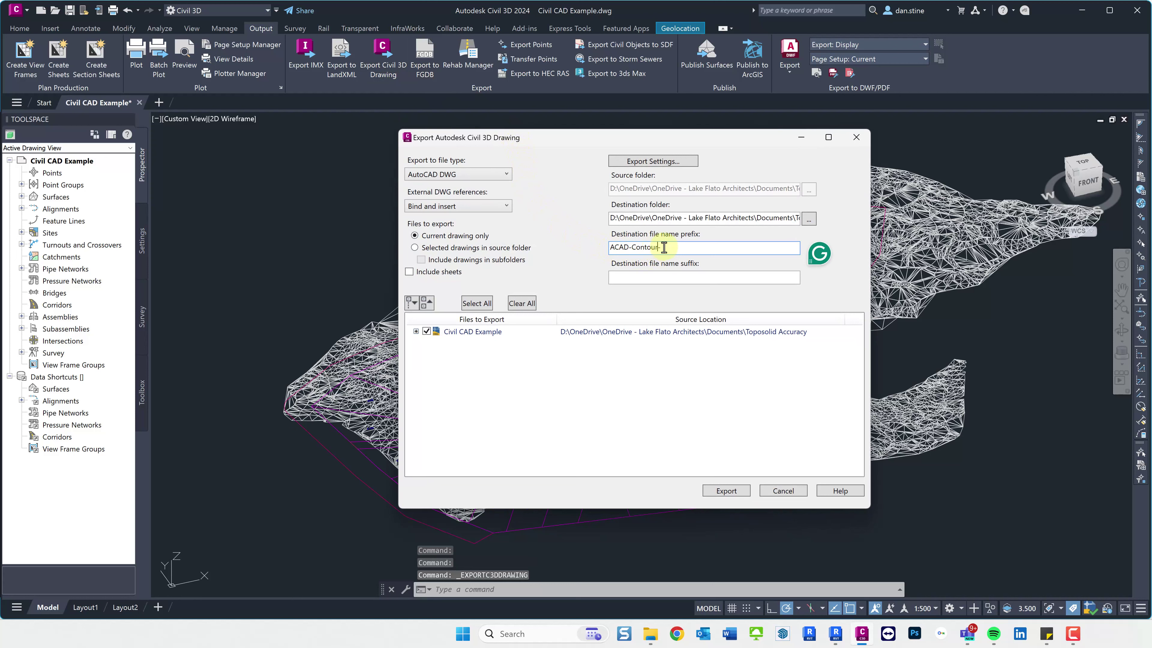
key(BackSpace)
key(BackSpace)
key(BackSpace)
key(BackSpace)
key(BackSpace)
key(BackSpace)
key(BackSpace)
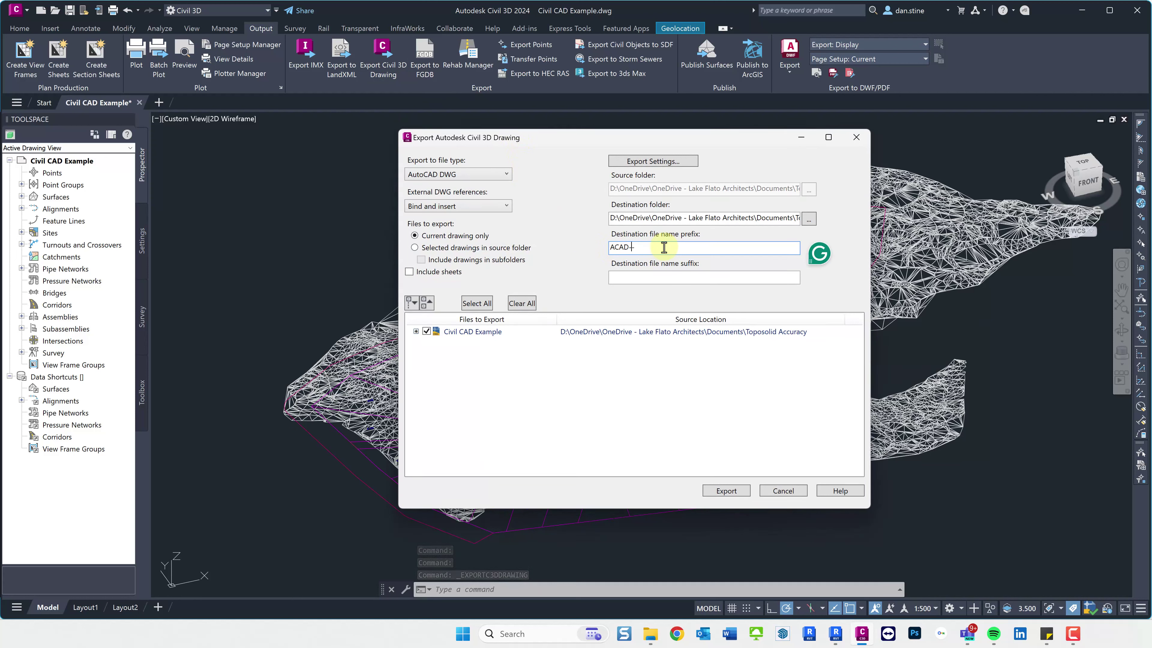
text(Triangulated-)
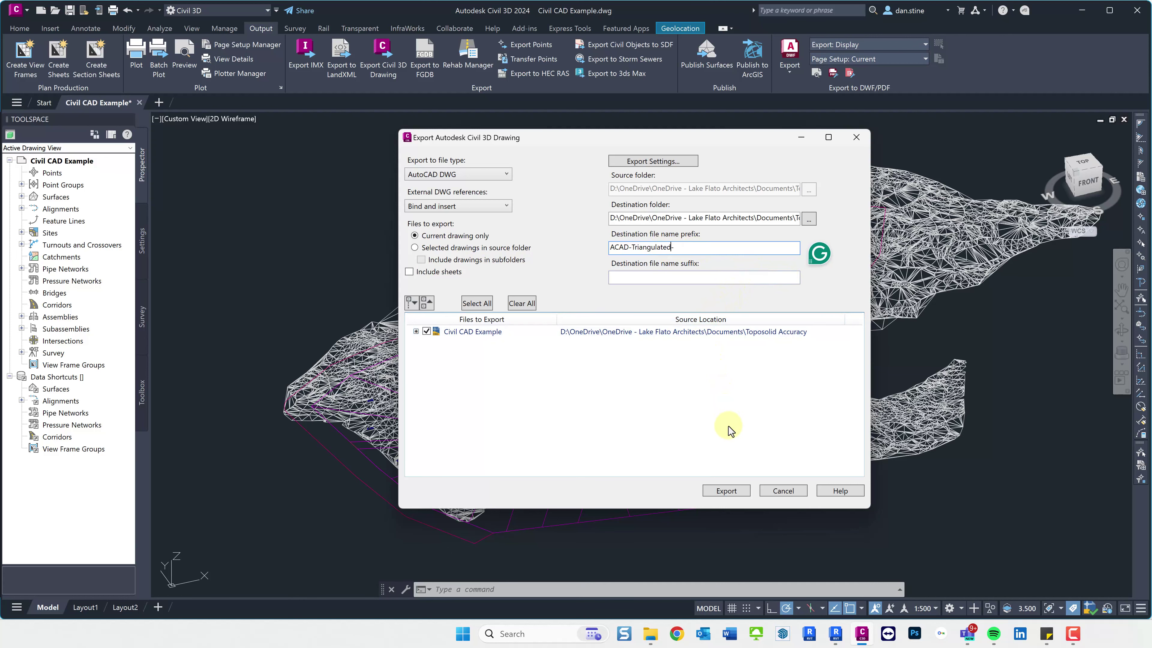
click(735, 490)
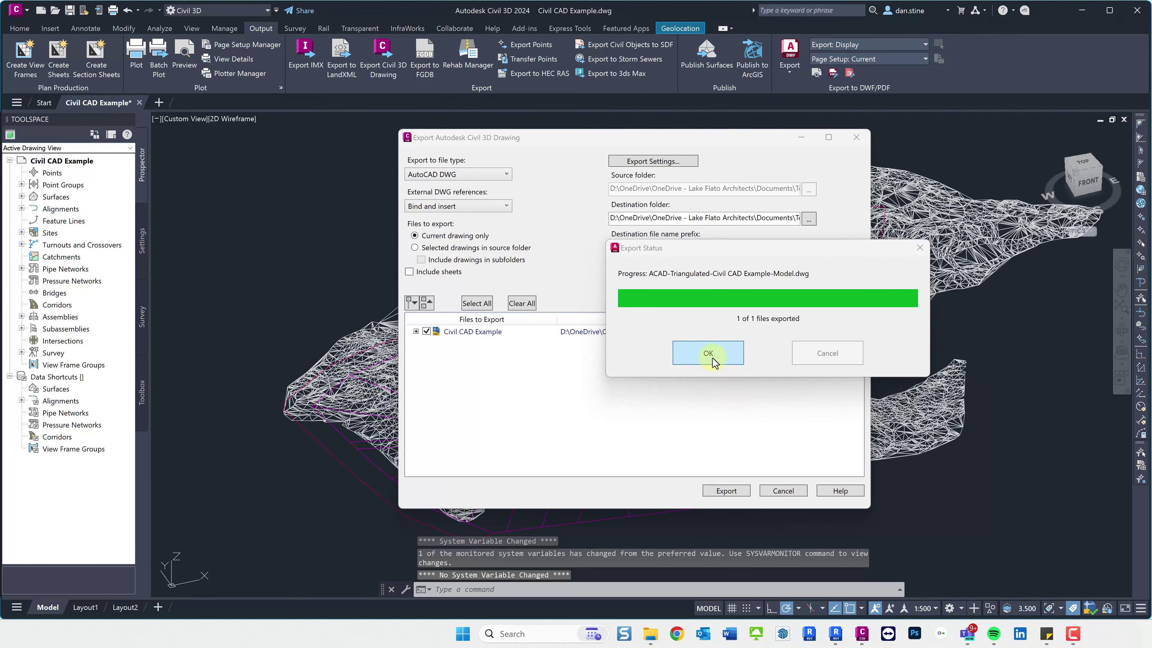
click(709, 353)
click(780, 490)
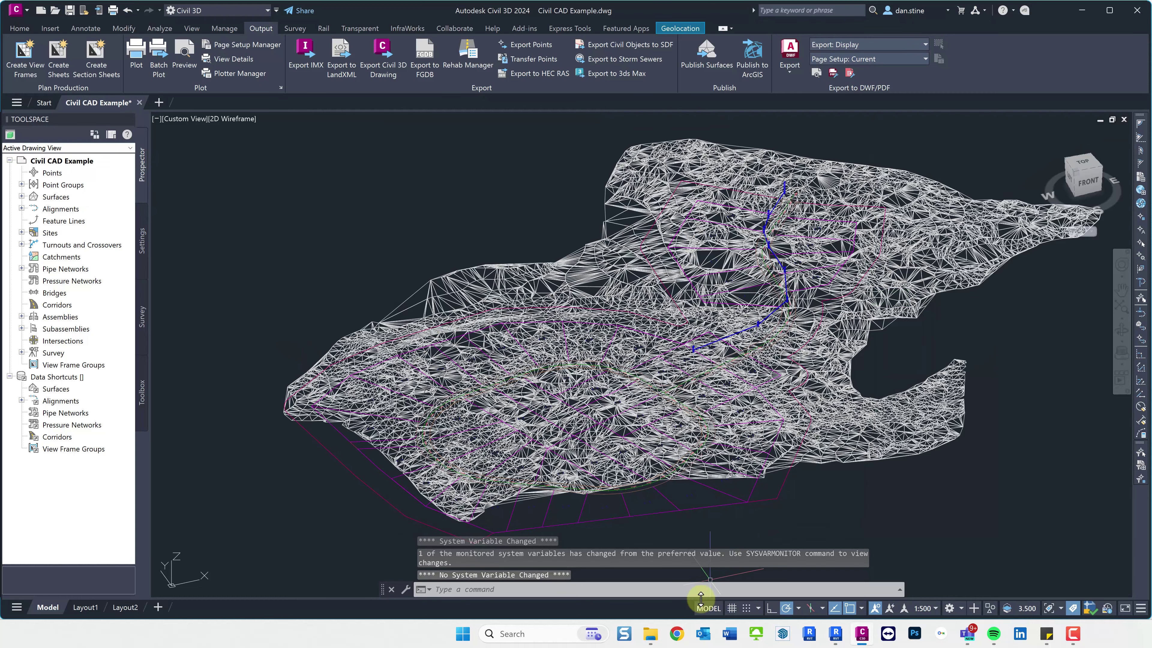
- Open ACAD-Triangulated-Civil CAD Example-Model.dwg from the Toposolid Accuracy folder and examine its triangulated mesh in 3D
click(662, 639)
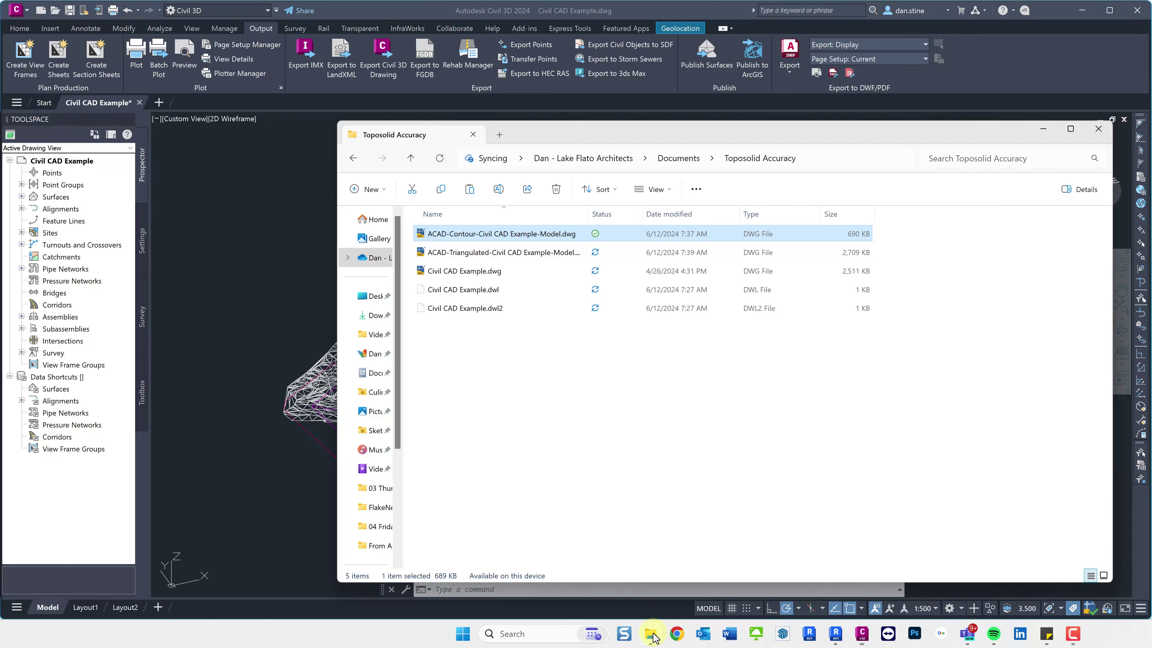
click(484, 258)
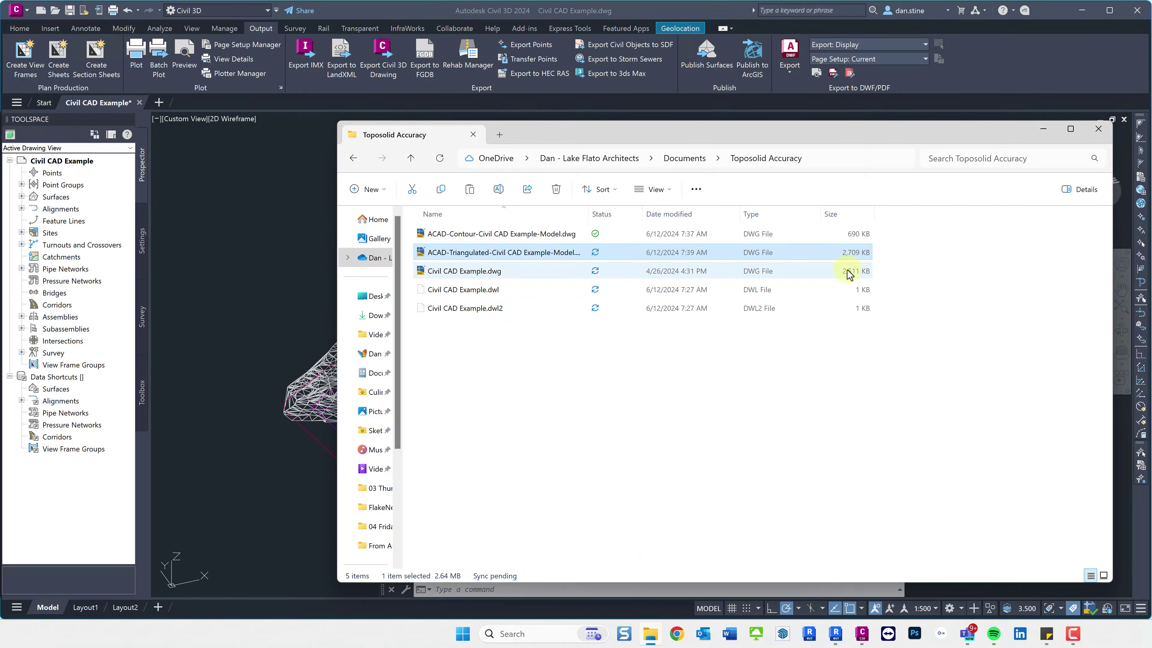
double_click(476, 252)
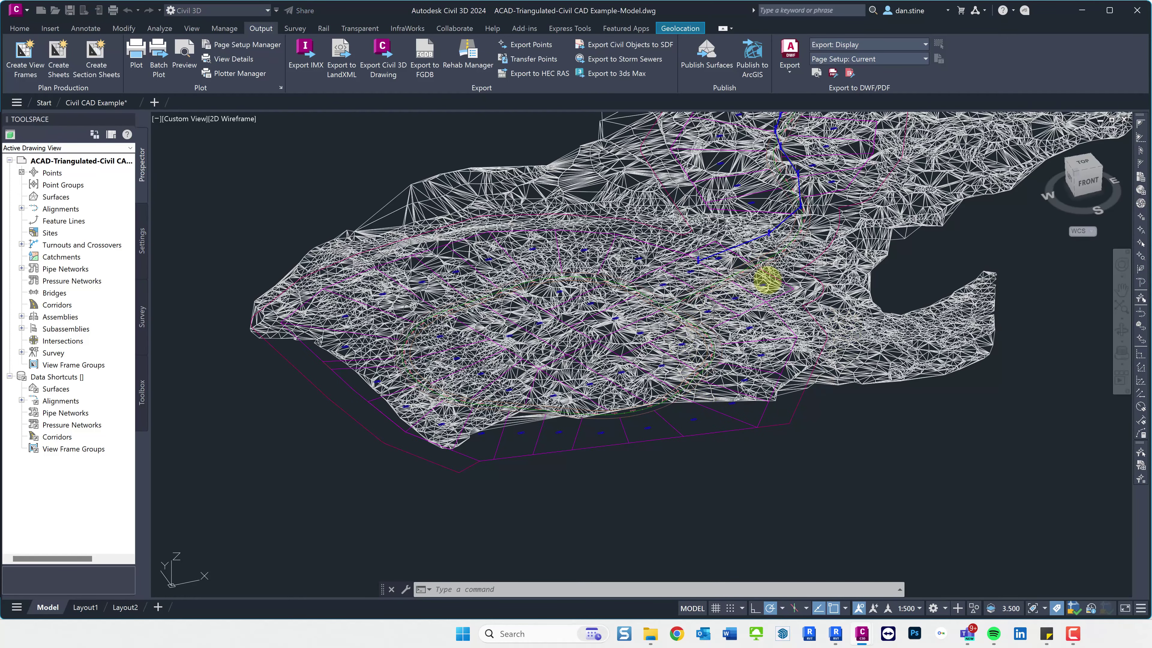
scroll(779, 429, down, 2)
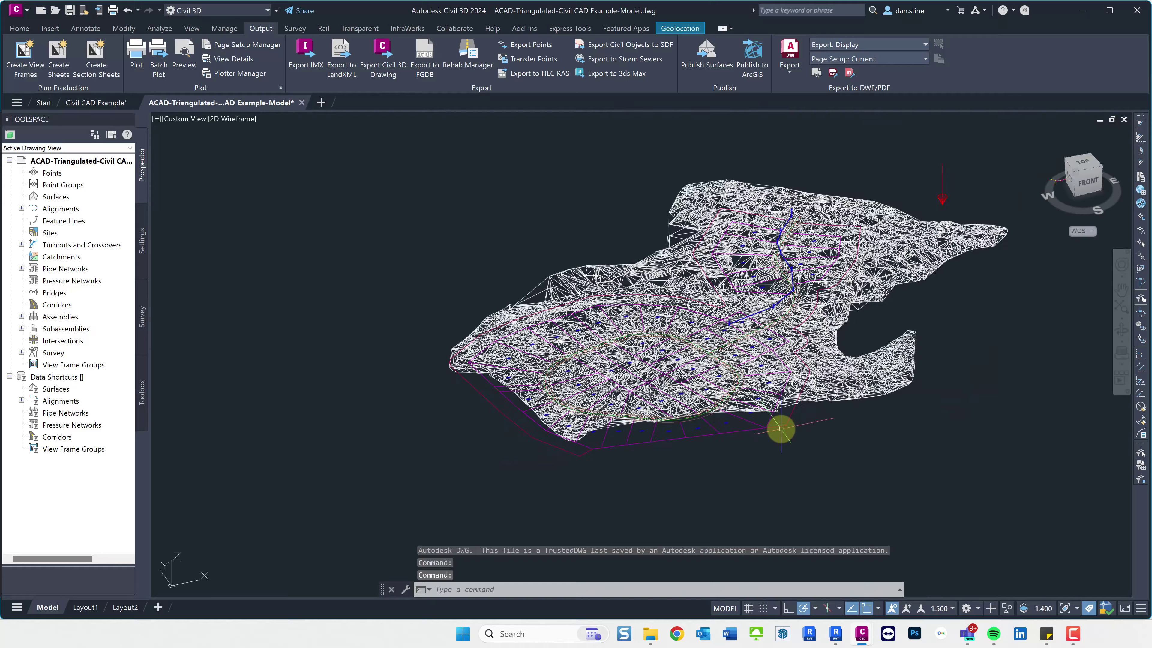
shift+middle_drag(734, 422, 653, 381)
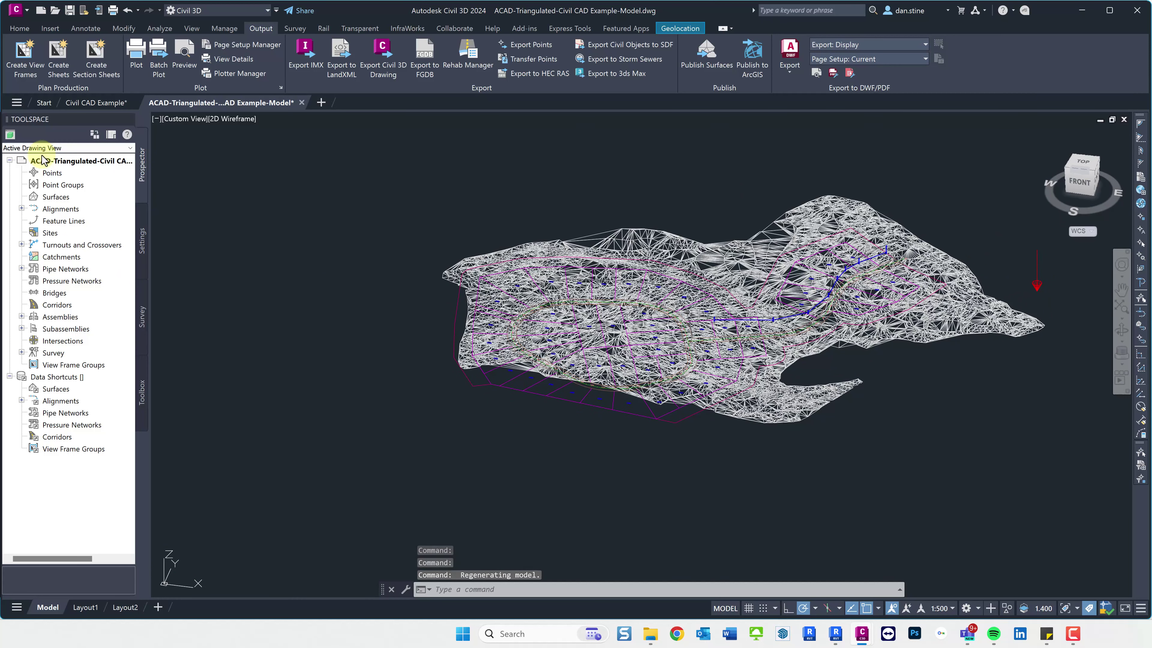
- Check the exported triangulated drawing for Civil 3D surfaces, and close it without saving
click(56, 196)
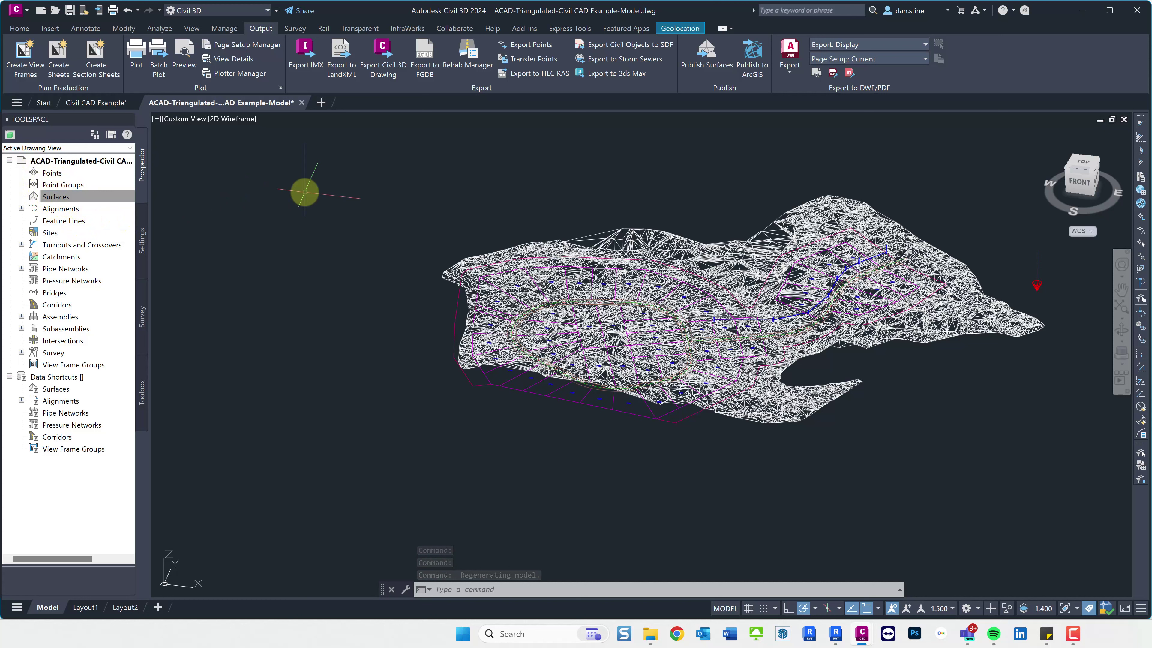
click(301, 103)
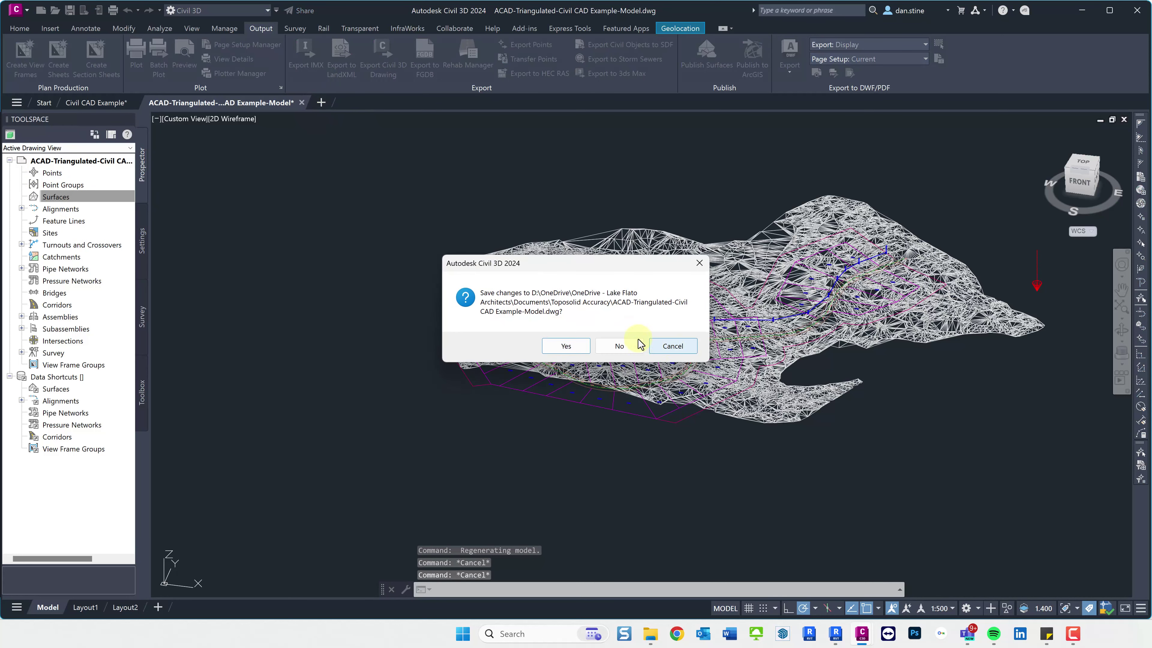
click(620, 344)
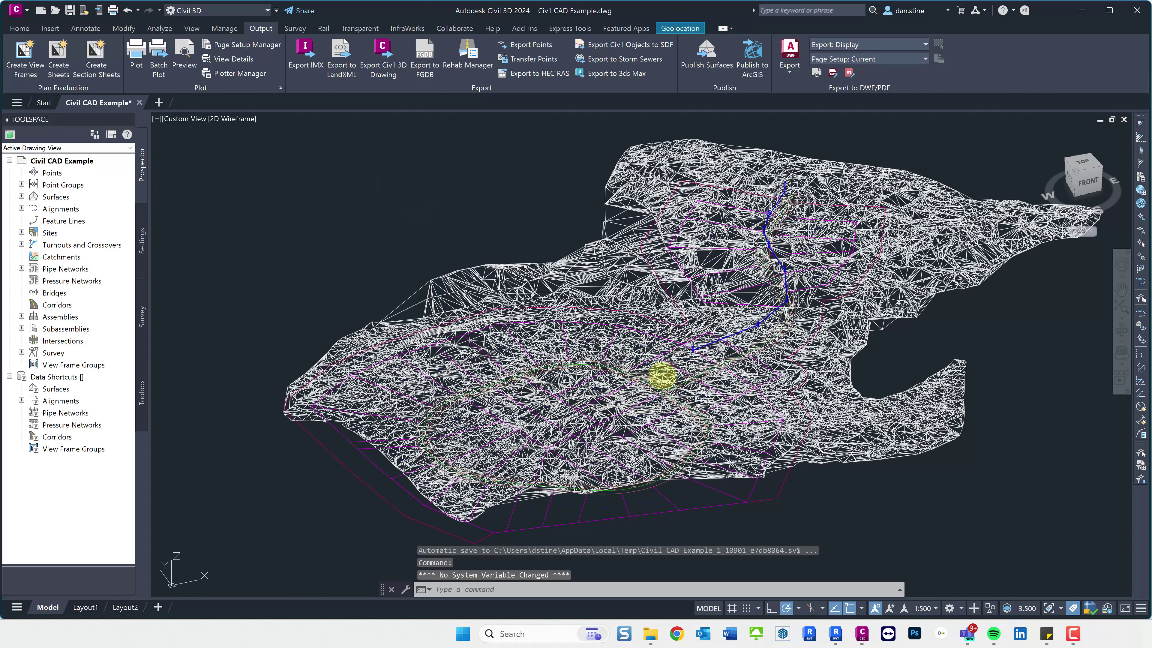
- Switch to Revit and create a new project from the default.rte template
shift+middle_drag(662, 375, 658, 512)
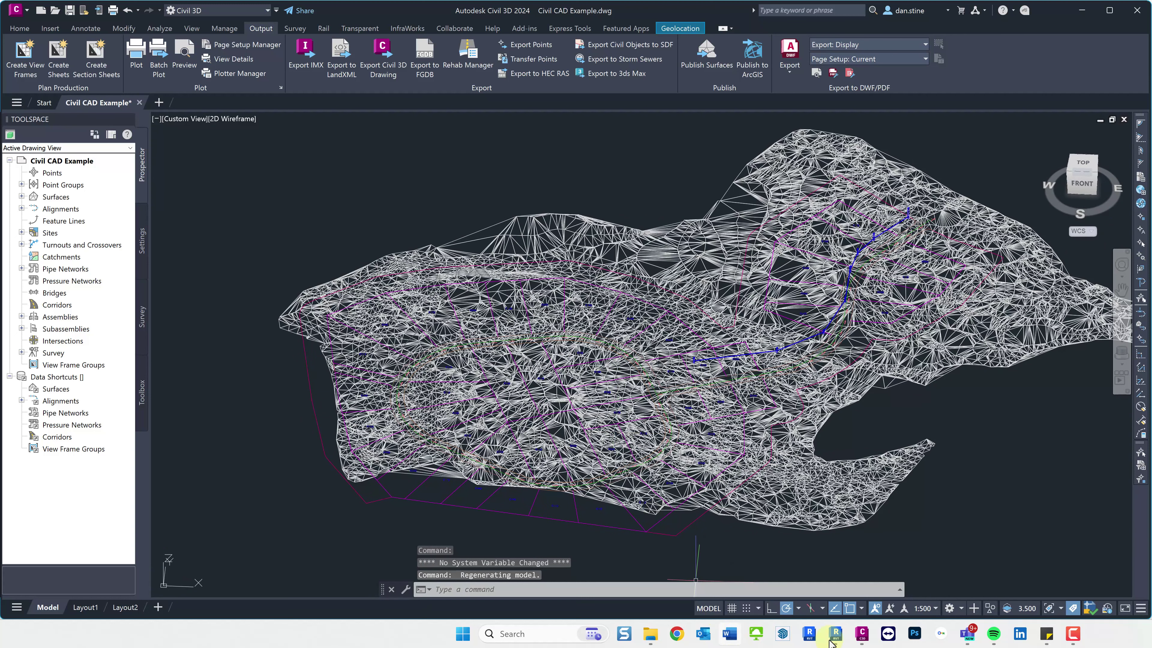
click(830, 583)
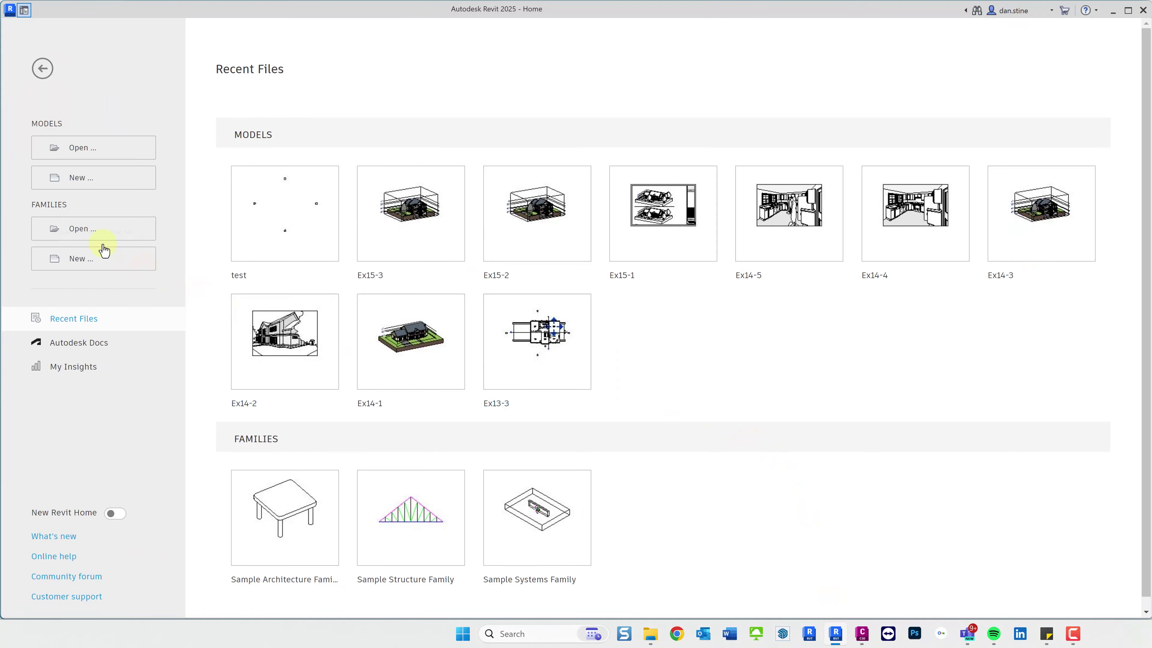
click(79, 179)
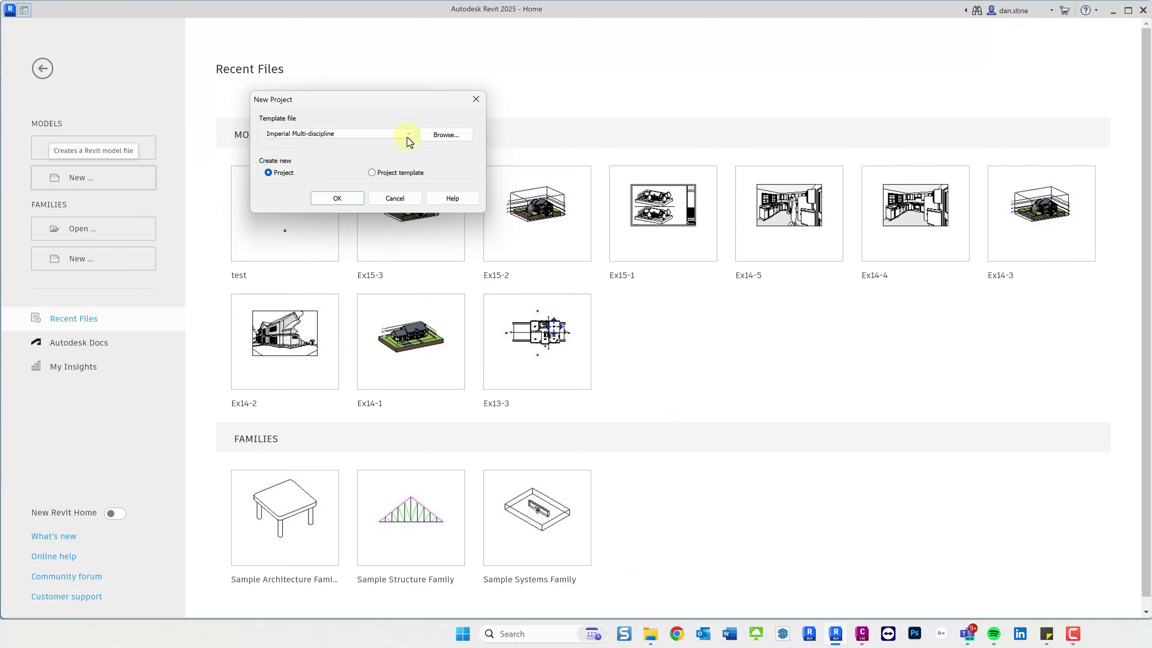
click(446, 134)
double_click(505, 263)
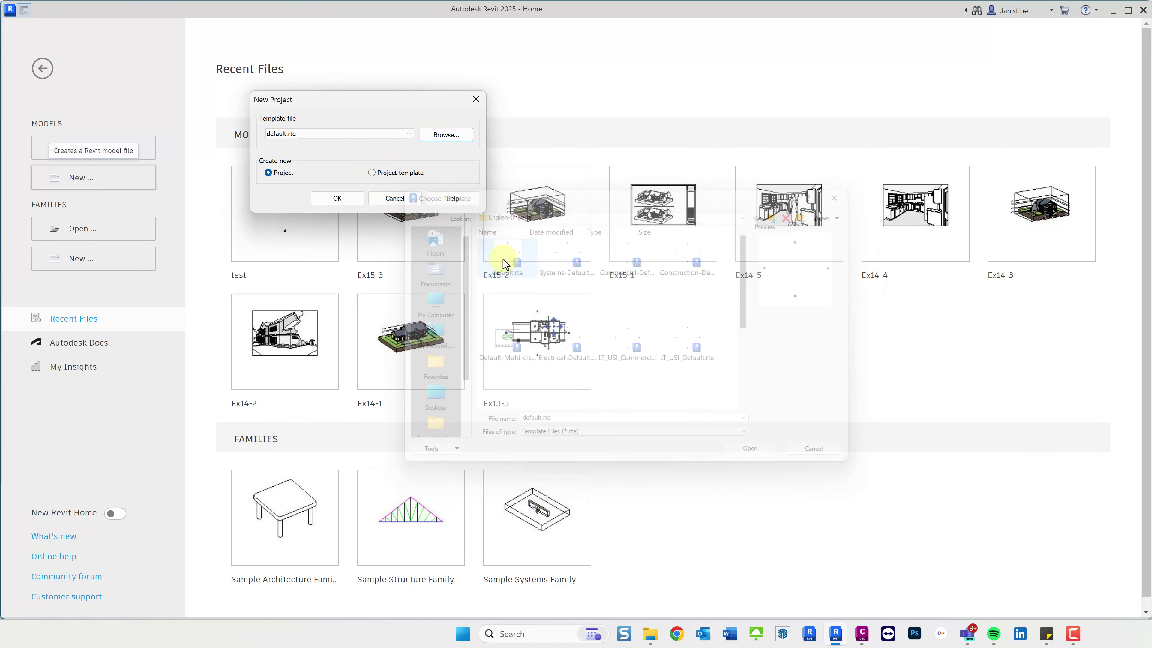
click(336, 198)
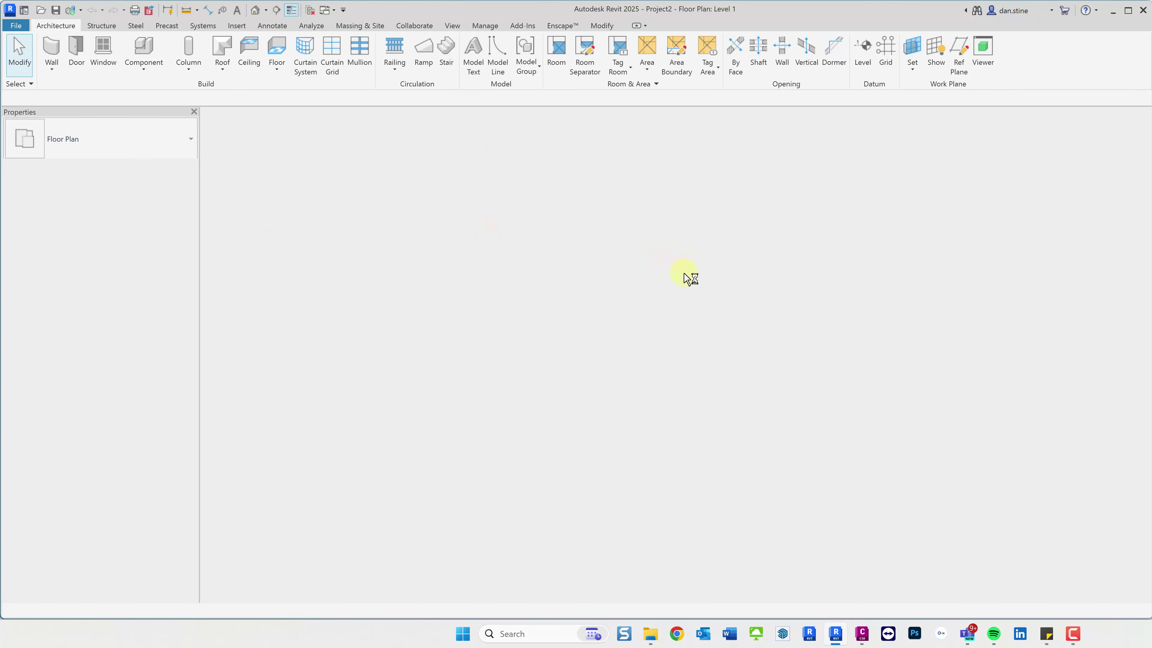
- Save the new project as Toposolid Test Contours in the Toposolid Accuracy folder
key(ctrl+s)
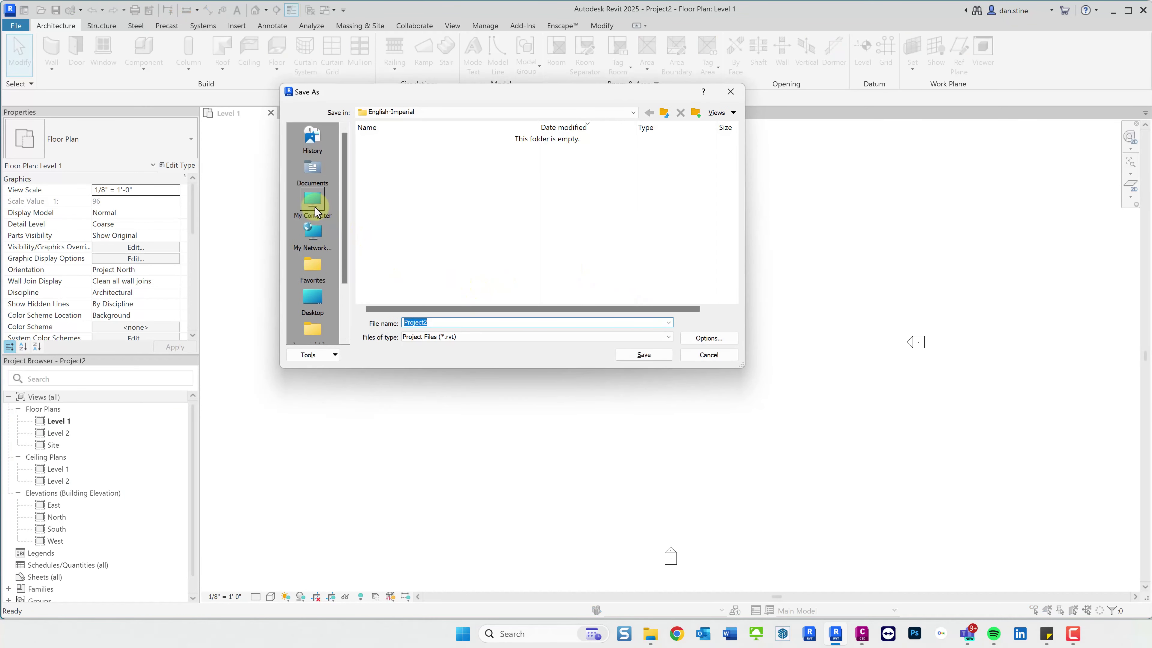
click(313, 179)
double_click(410, 142)
double_click(449, 322)
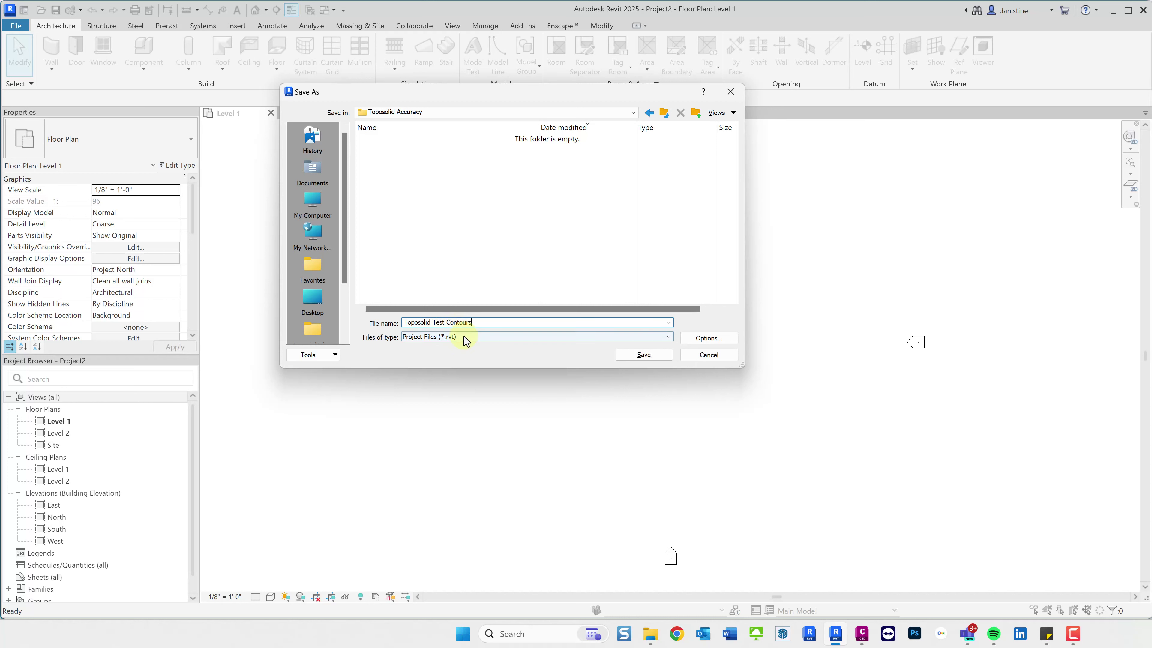
click(644, 354)
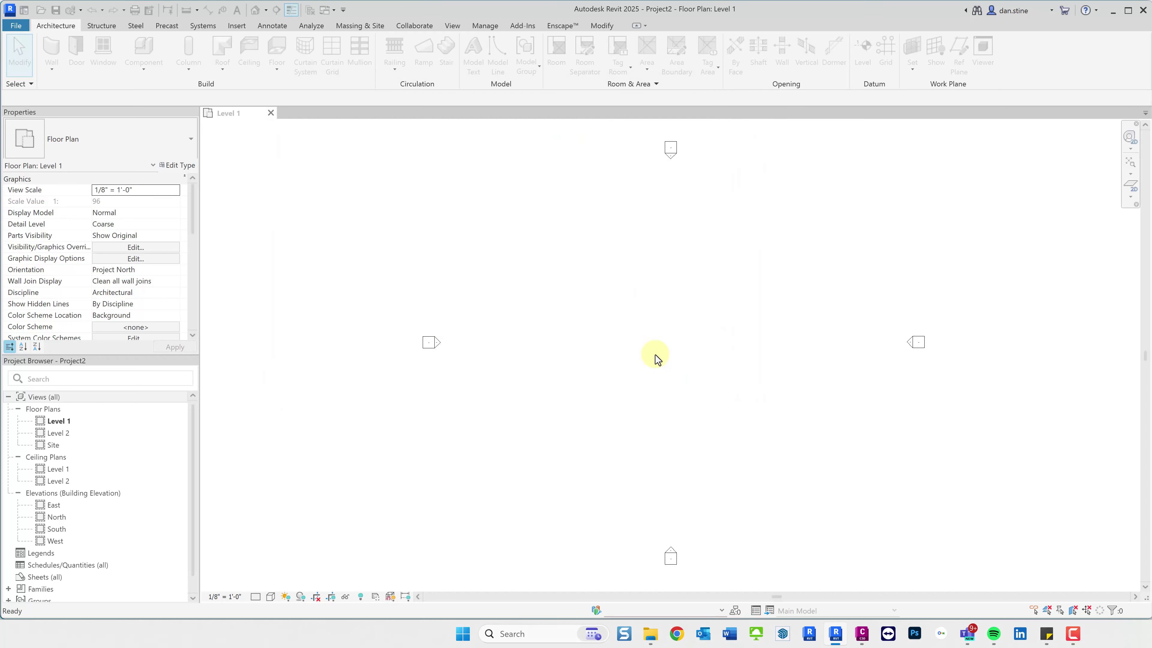
- Link ACAD-Contour-Civil CAD Example-Model.dwg into the Level 1 plan with the correction of slightly off-axis lines turned off
click(237, 25)
click(95, 57)
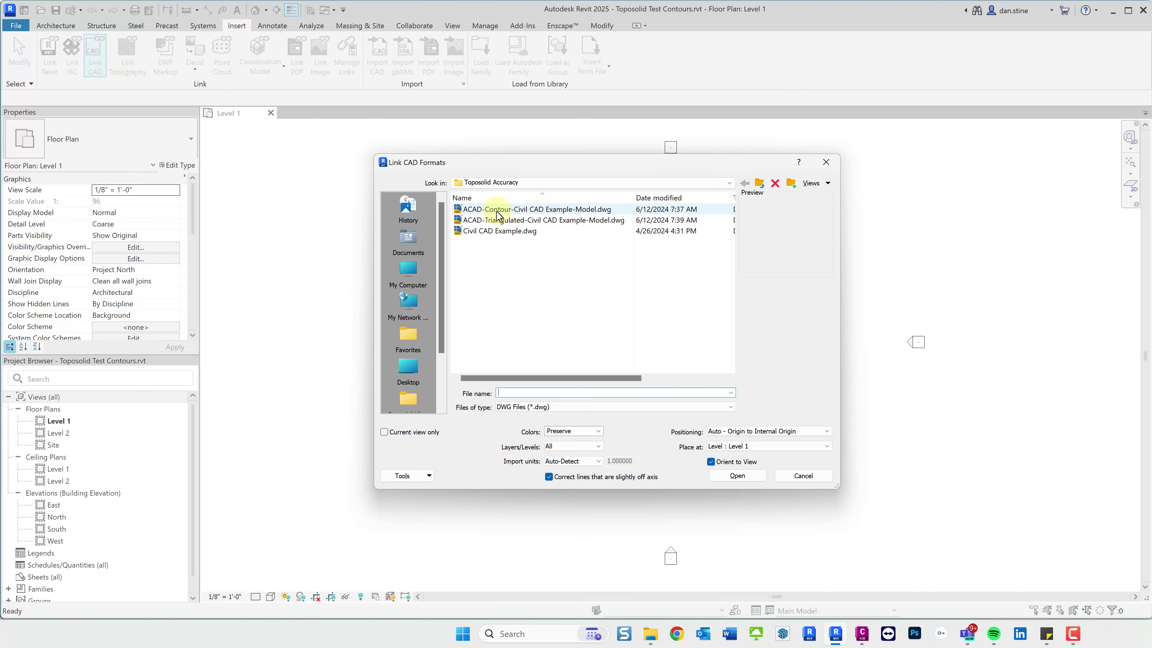
click(487, 209)
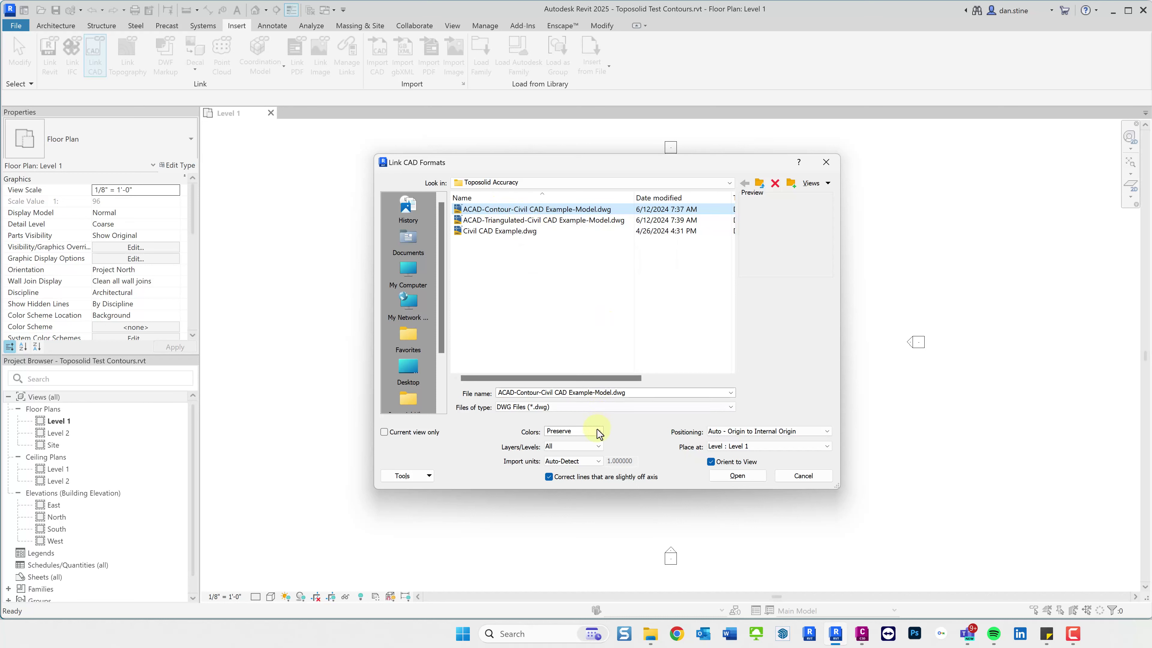
click(549, 477)
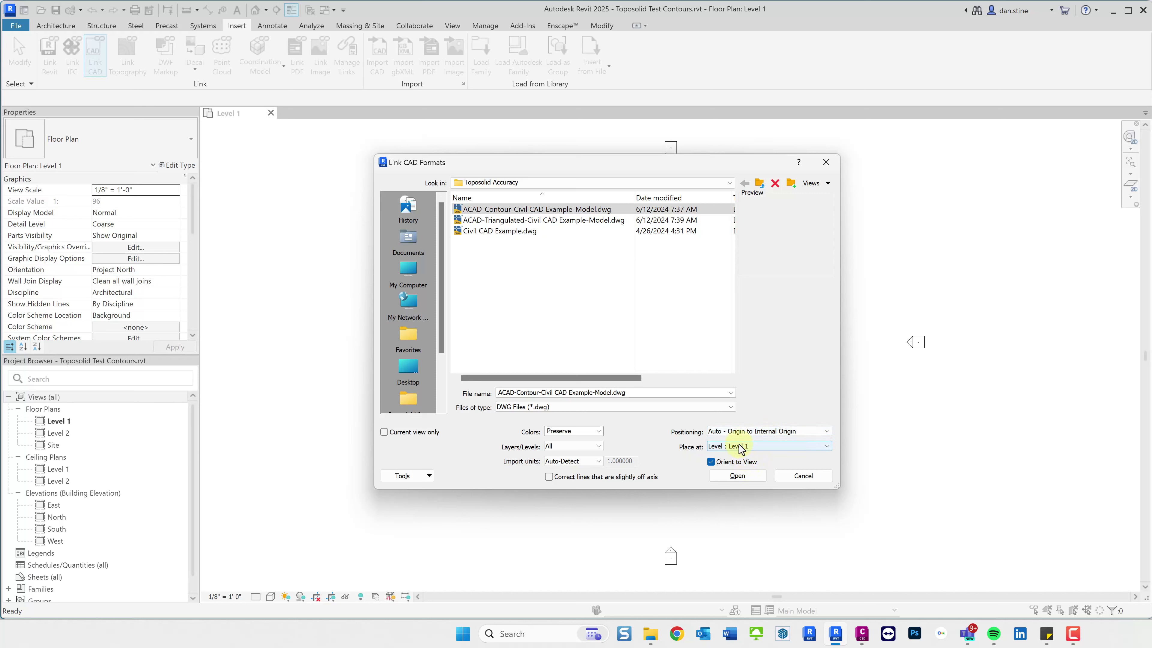
click(736, 476)
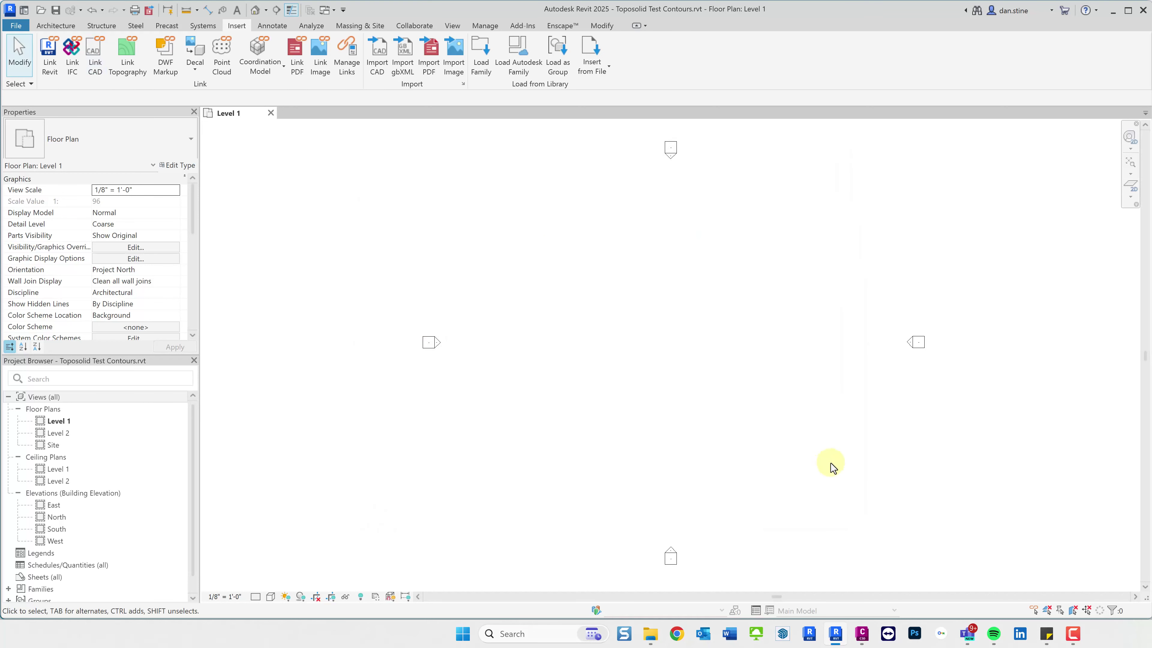
- Open the South elevation and compare the height of the linked contours with Level 1
double_click(670, 555)
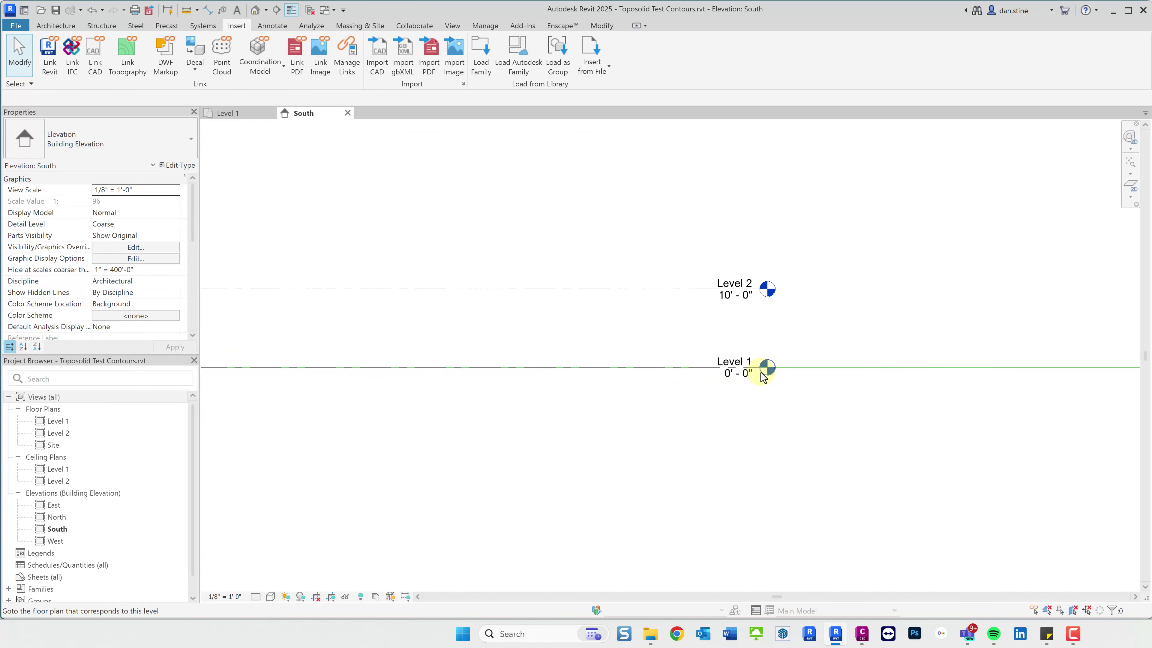
click(720, 380)
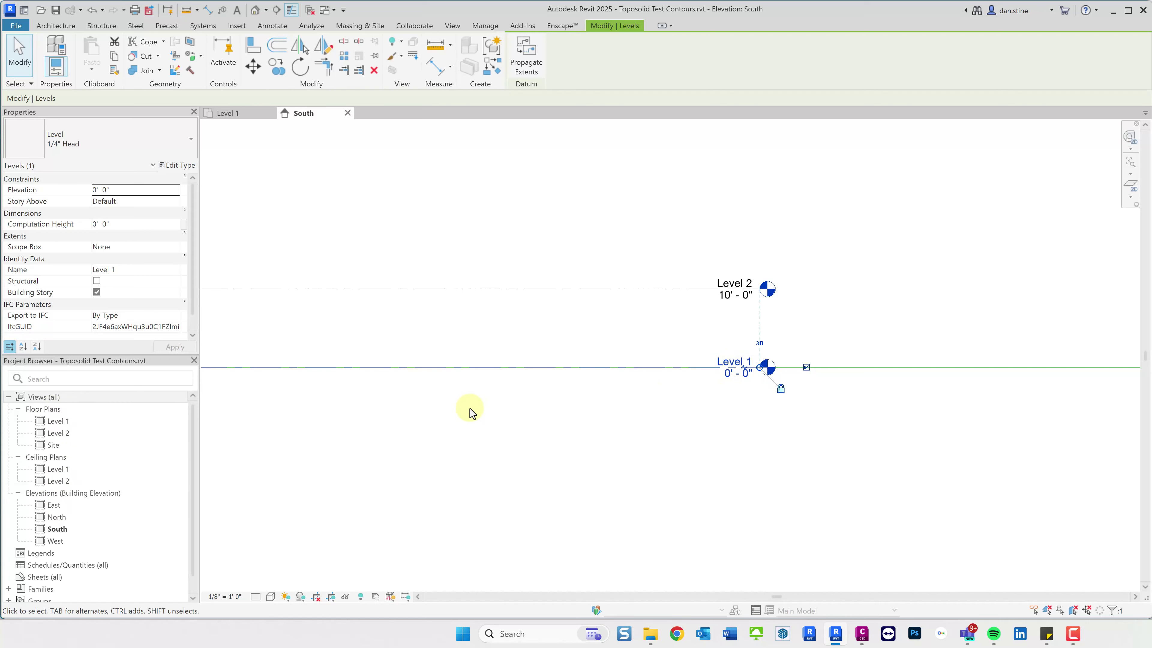
scroll(470, 412, down, 5)
middle_drag(471, 412, 748, 434)
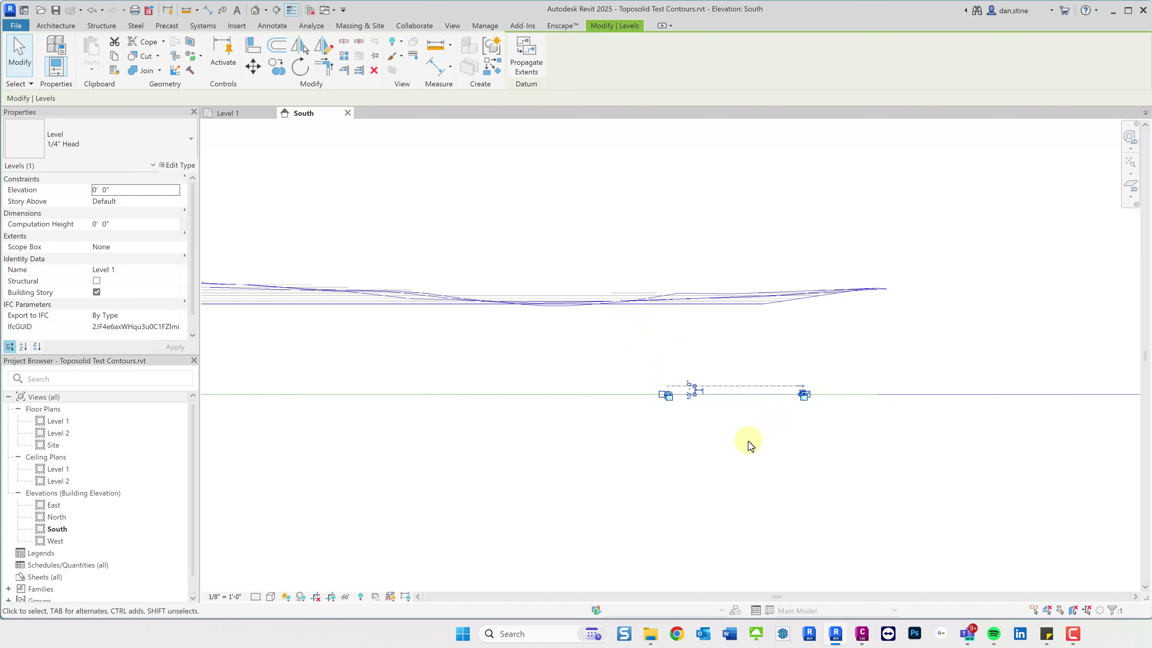
scroll(747, 441, down, 2)
middle_drag(406, 455, 756, 473)
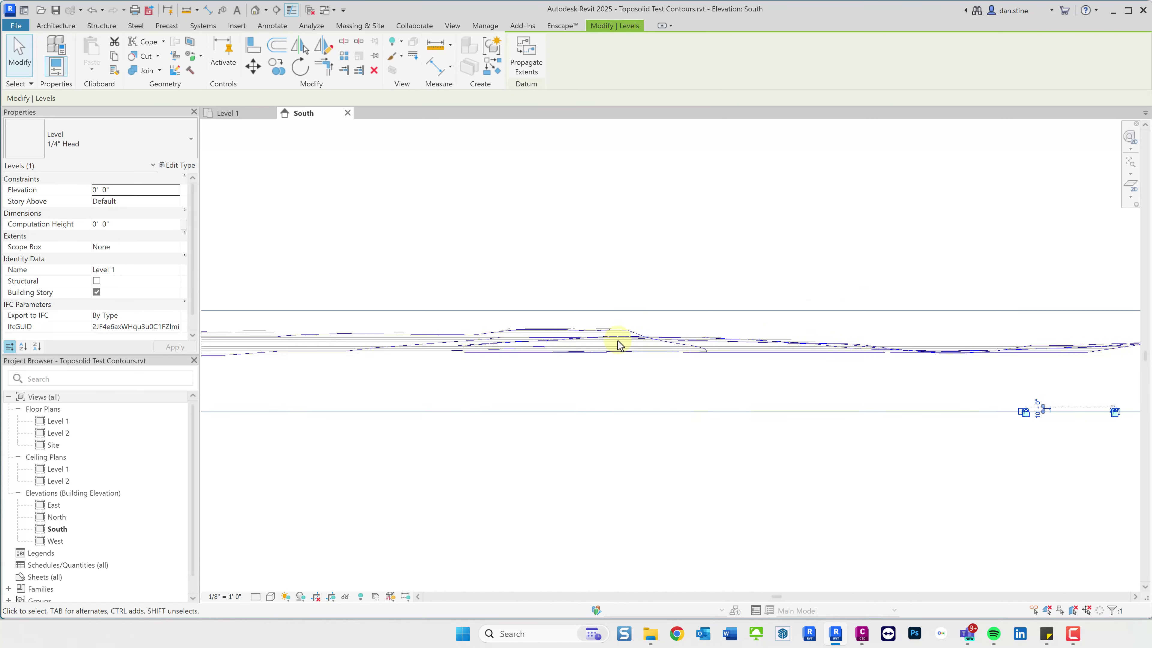
- Open the default 3D view and start a Toposolid from Import using the linked contour CAD drawing
click(256, 10)
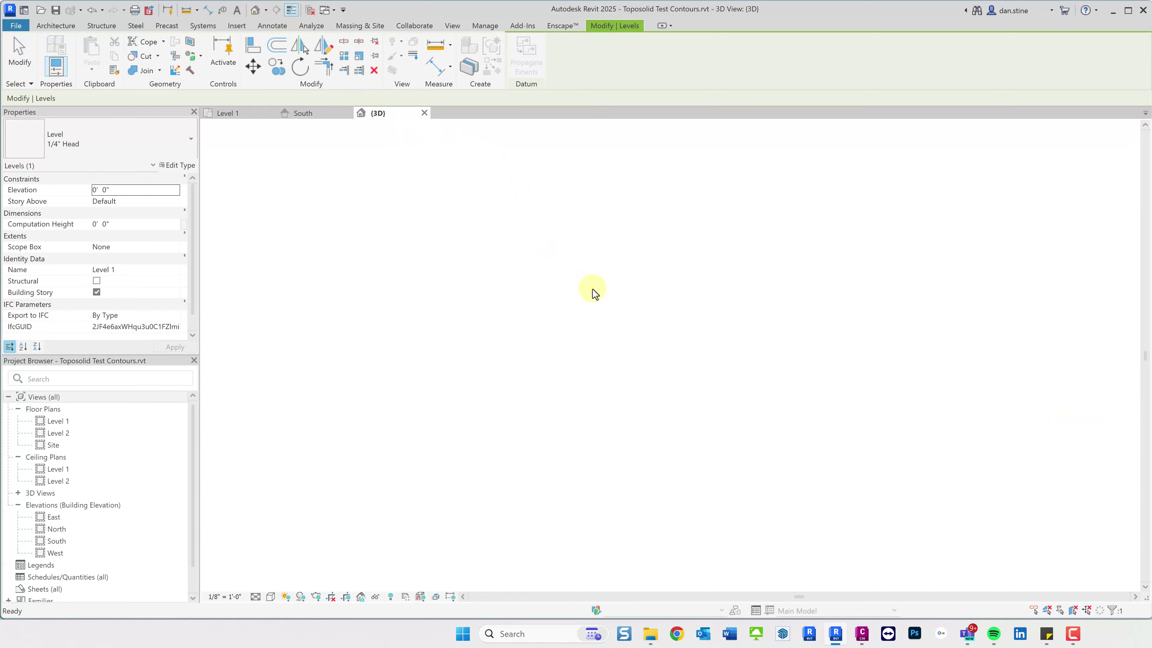
shift+middle_drag(630, 360, 657, 411)
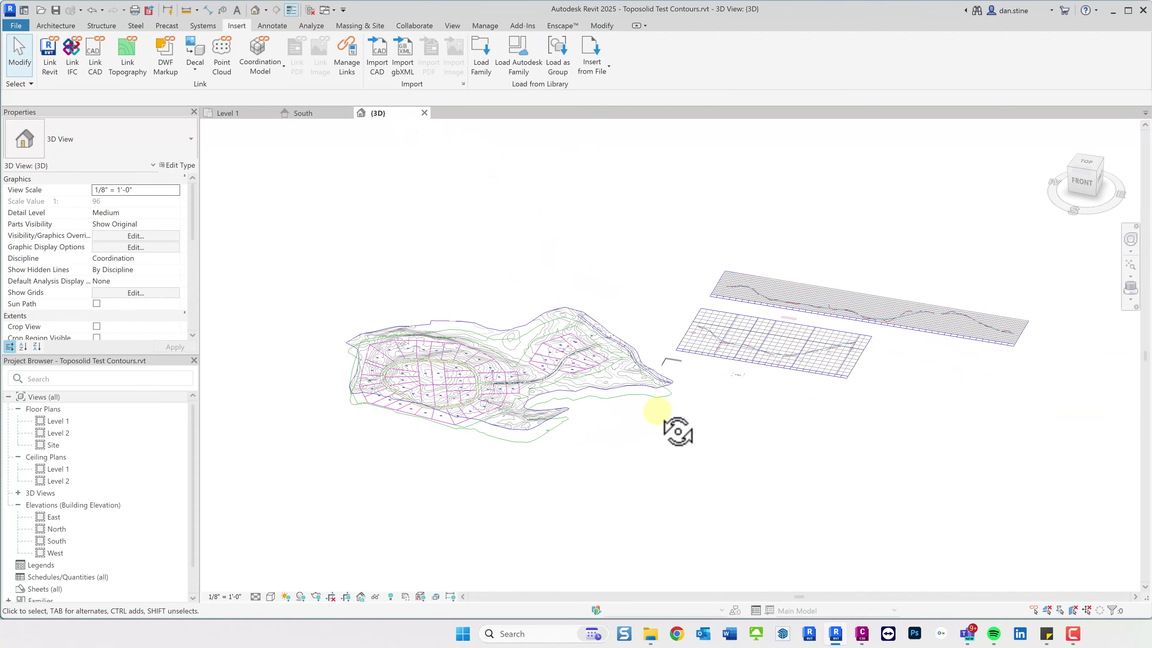
click(361, 26)
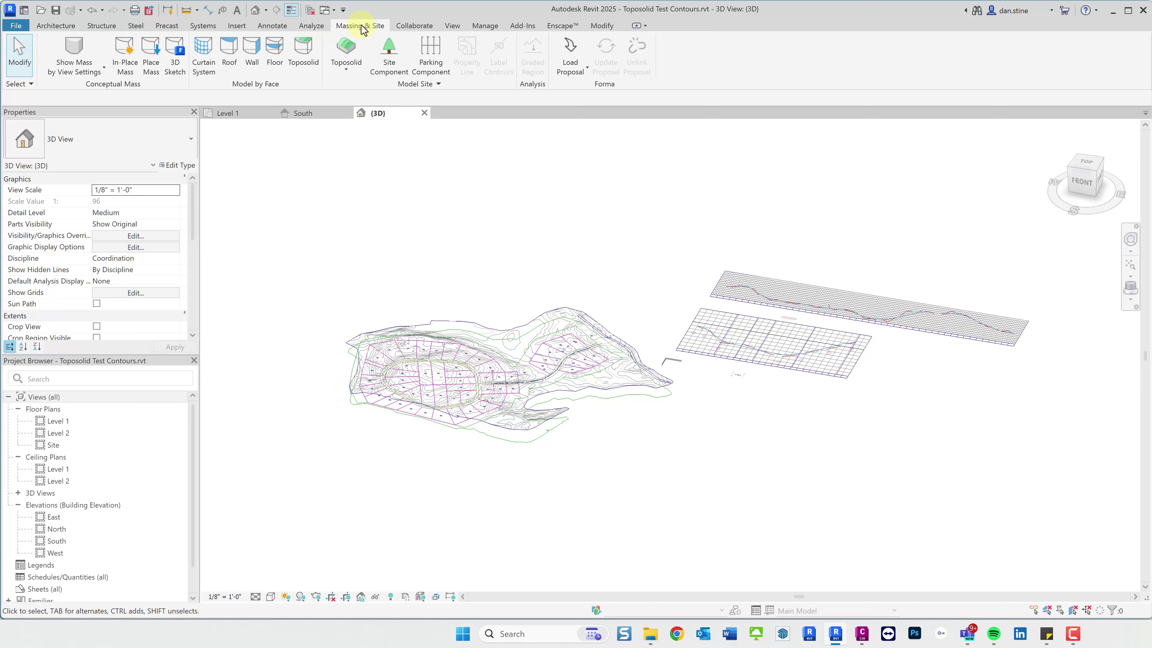
click(346, 70)
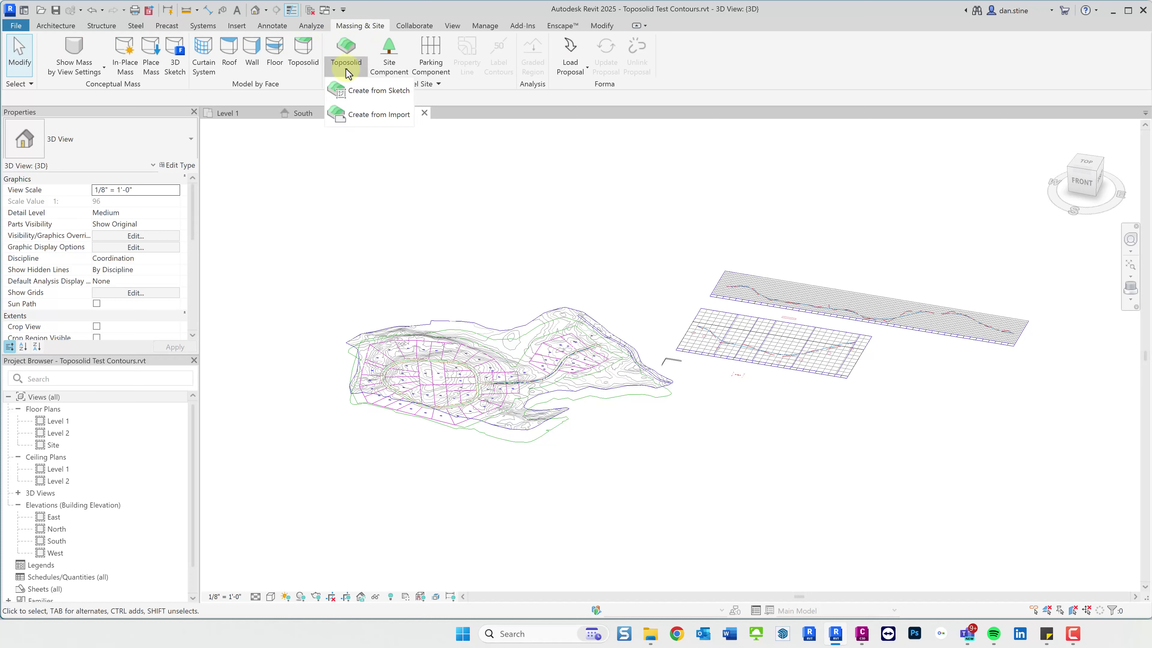
click(362, 115)
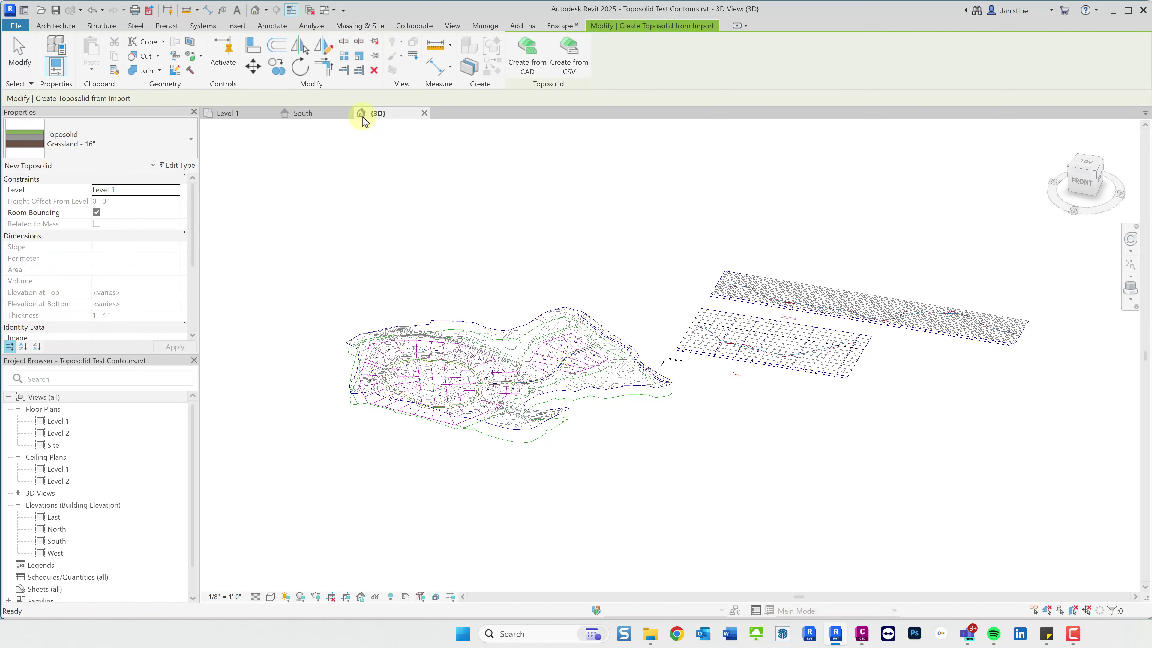
click(526, 72)
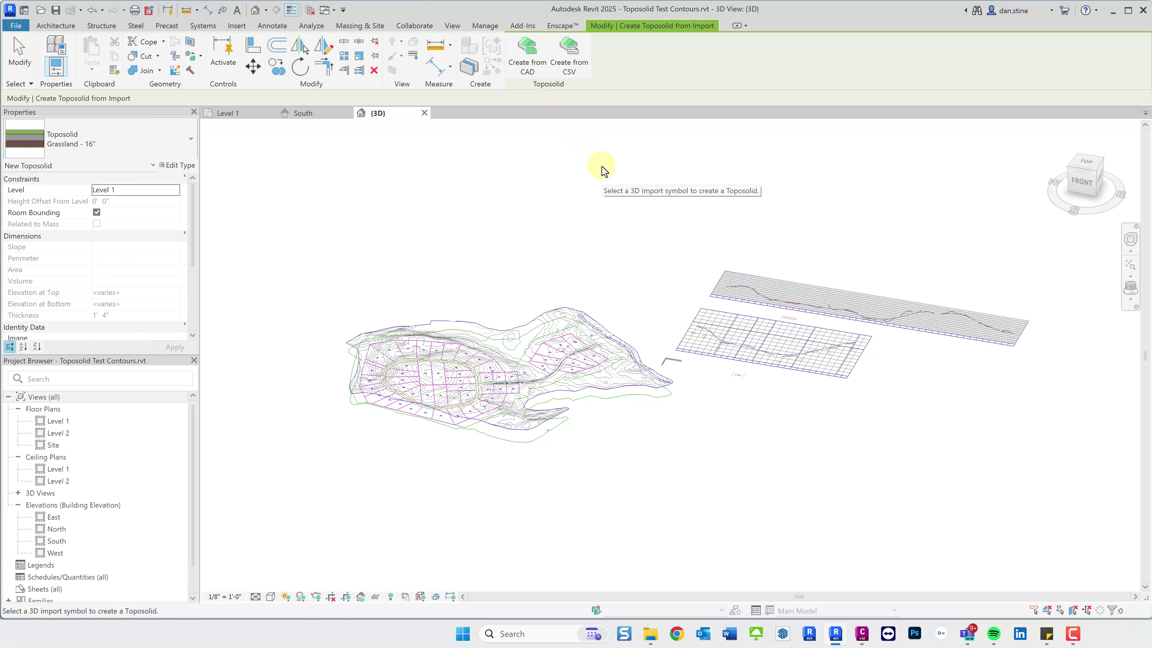
click(571, 308)
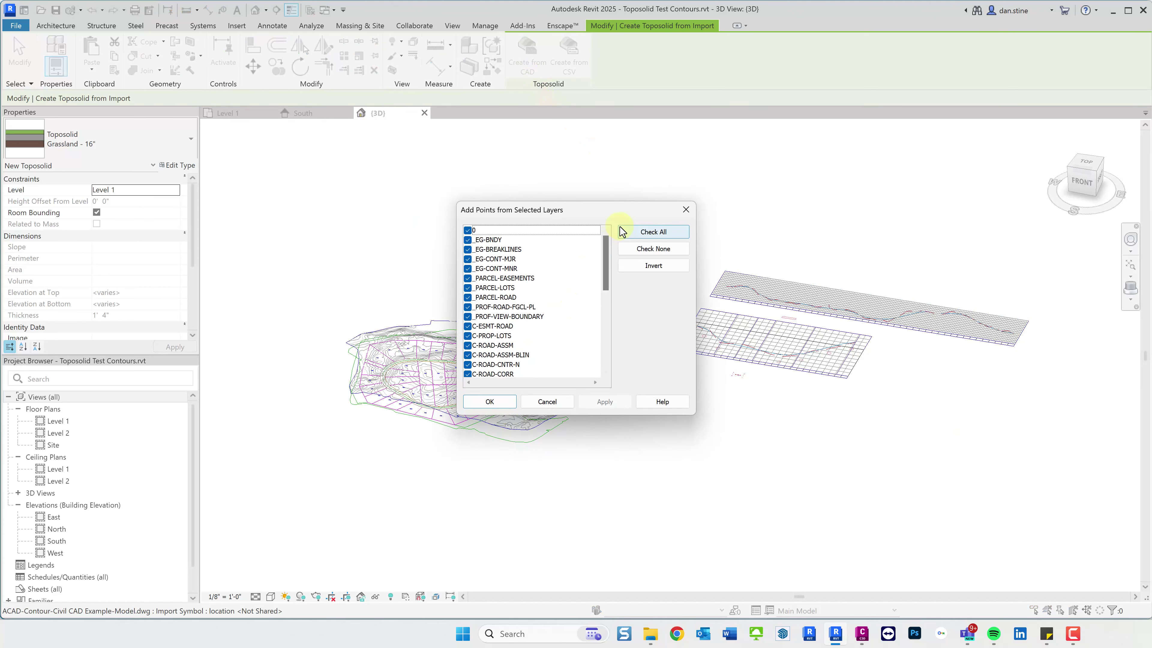
- Create the toposolid from points on only the C-TOPO-MAJR and C-TOPO-MINR layers
click(653, 249)
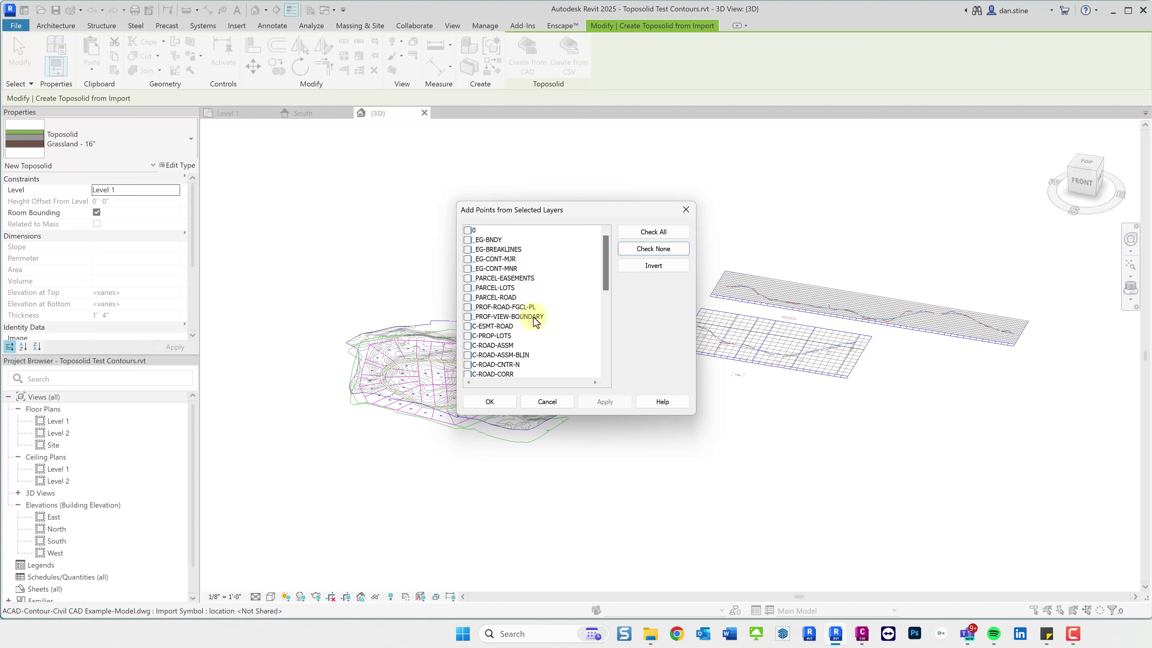
scroll(537, 321, down, 10)
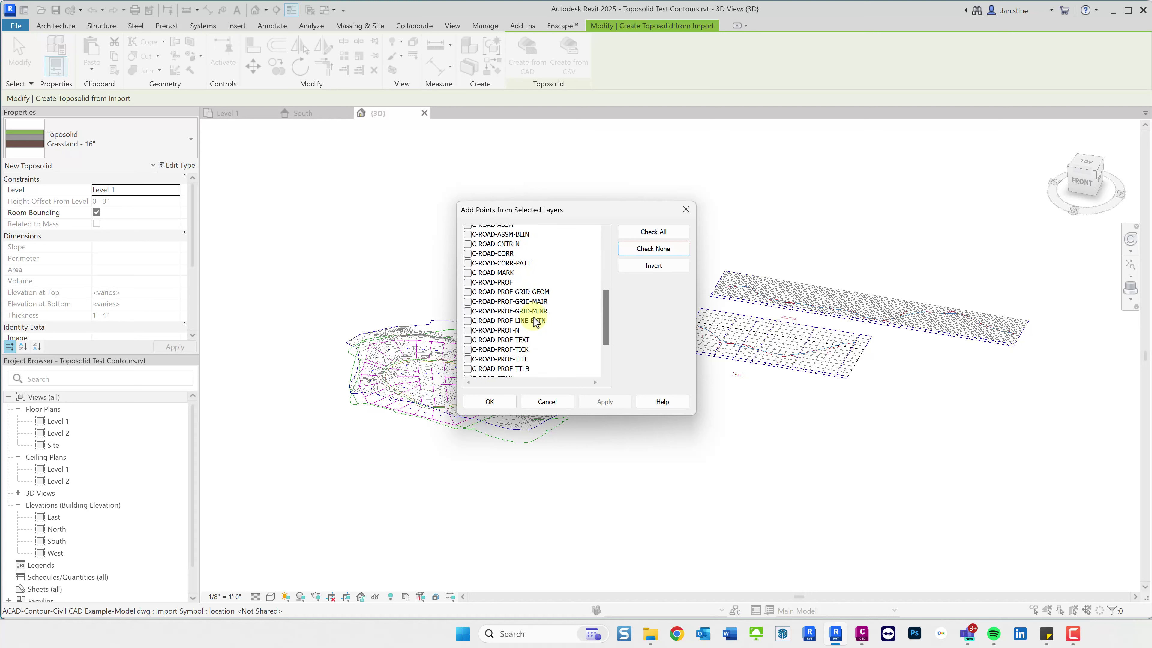
scroll(537, 321, down, 2)
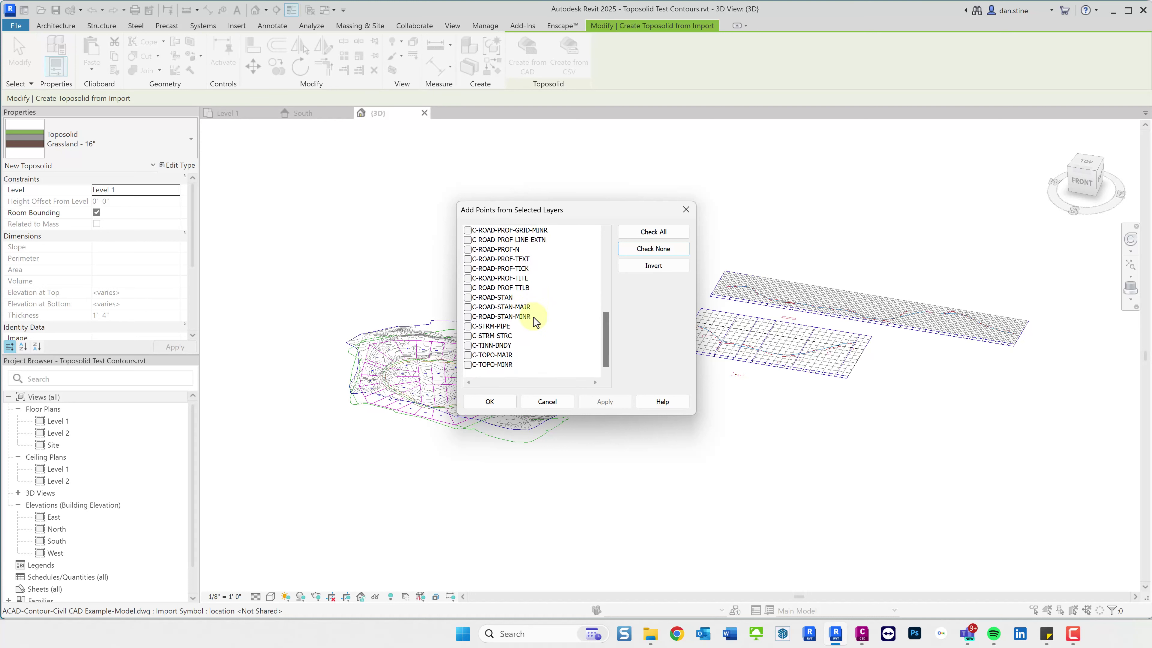
click(468, 355)
click(468, 366)
click(490, 402)
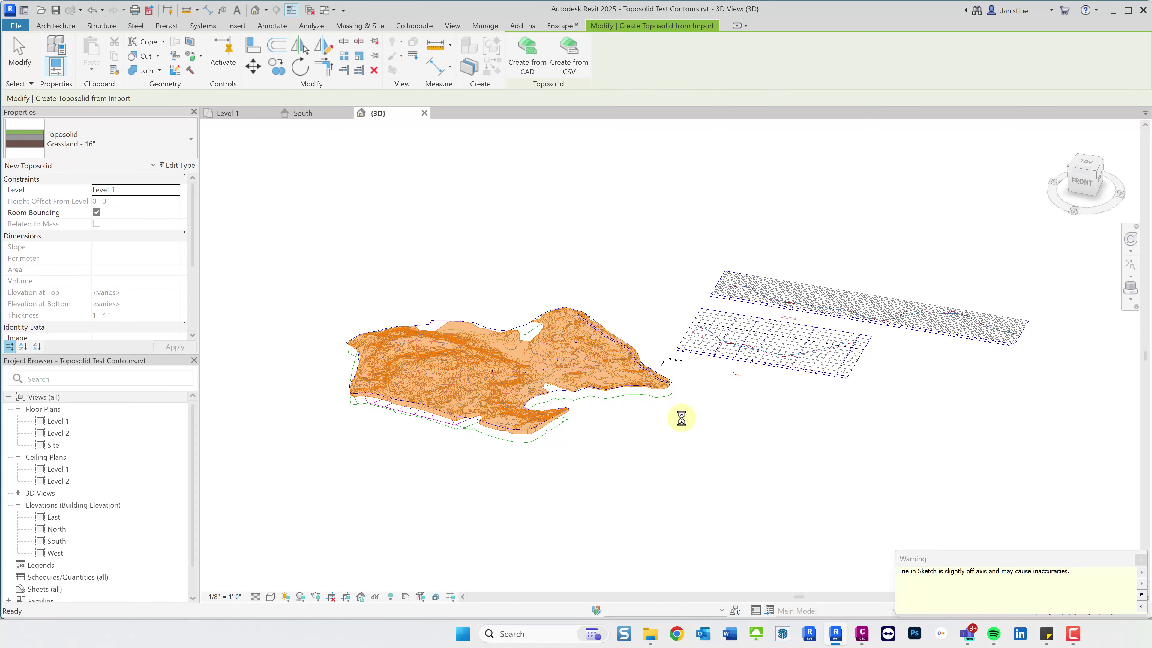
click(596, 469)
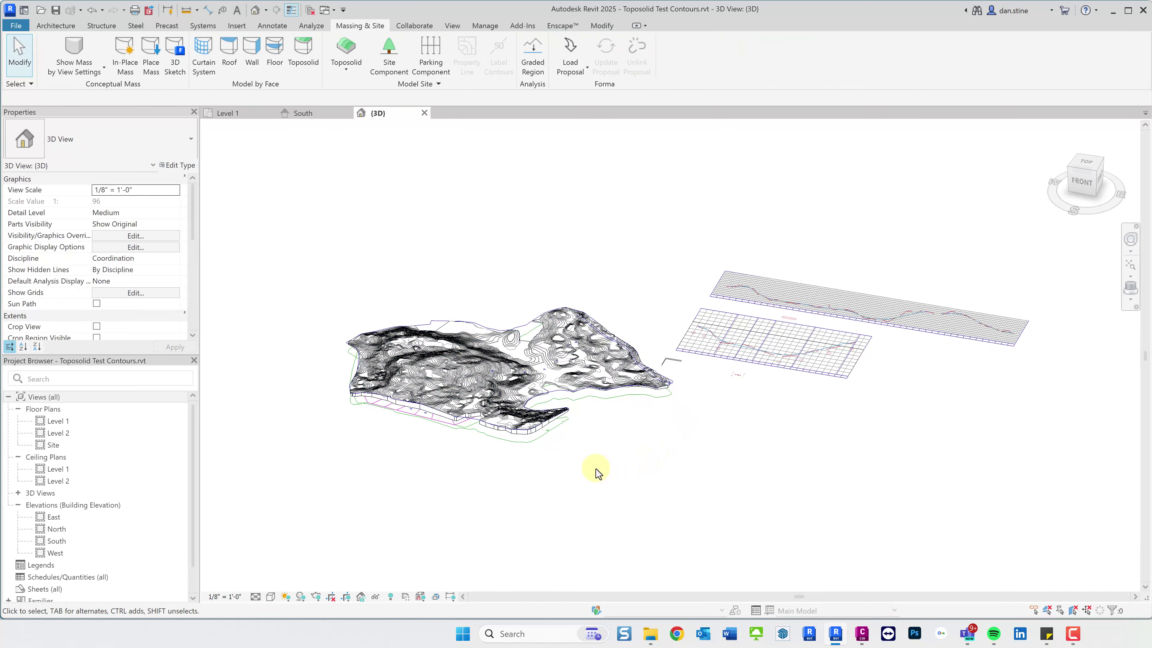
- Inspect the new toposolid in 3D and in the Site floor plan, comparing its contours with the linked ones and selecting it
shift+middle_drag(452, 438, 490, 454)
scroll(434, 440, up, 5)
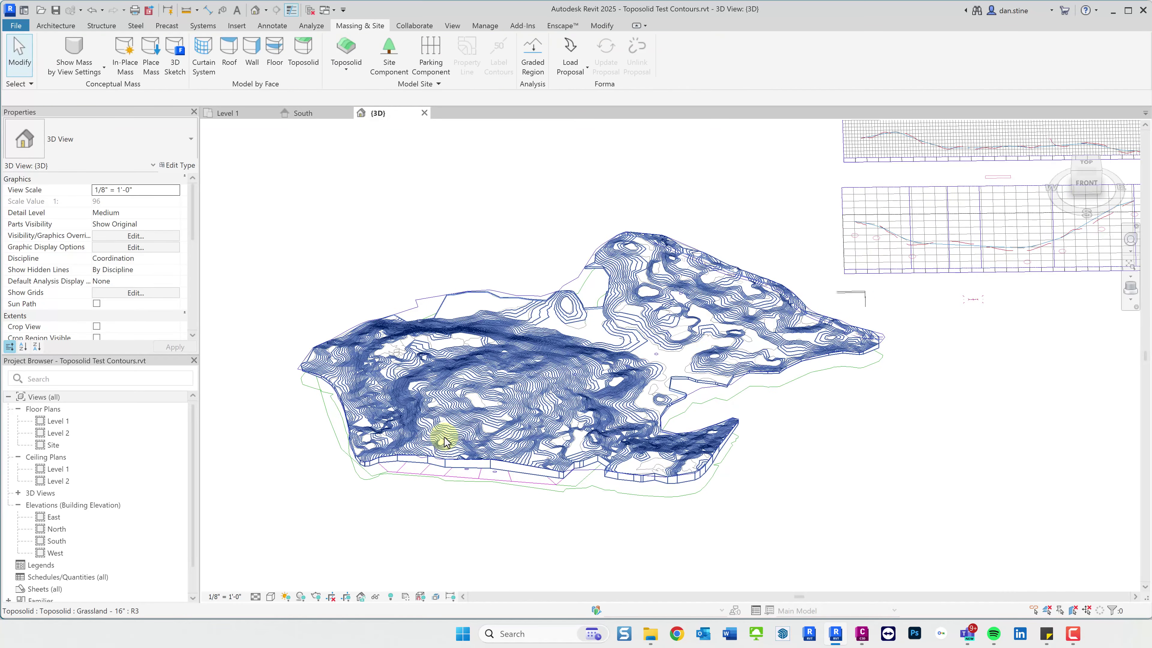
click(247, 113)
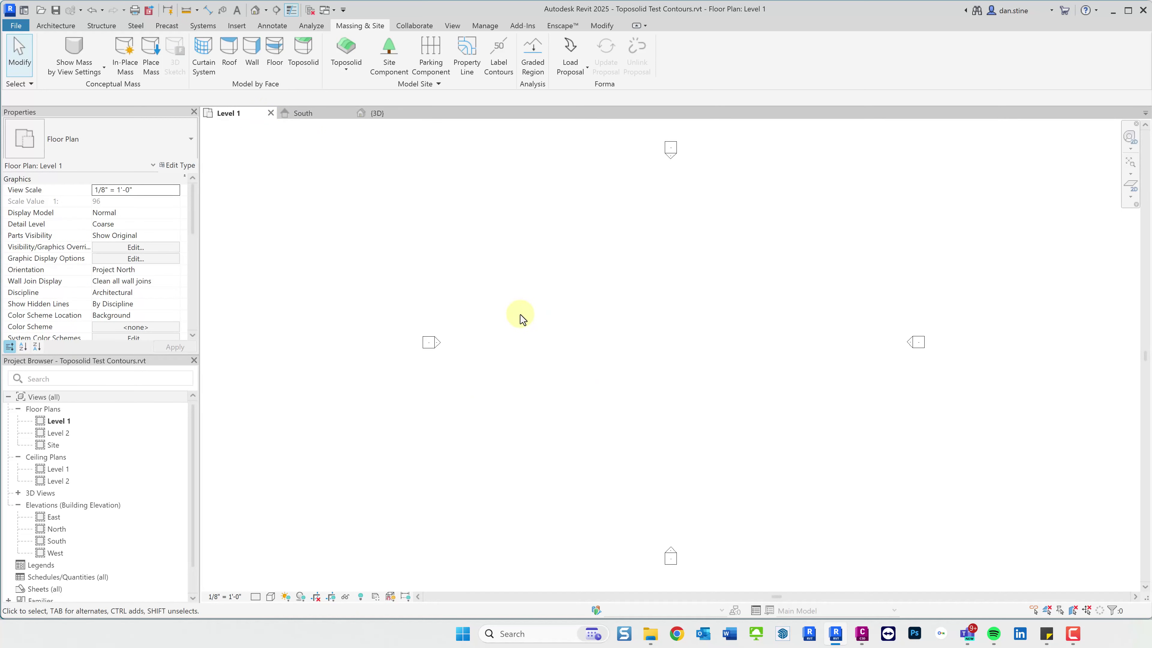
double_click(53, 444)
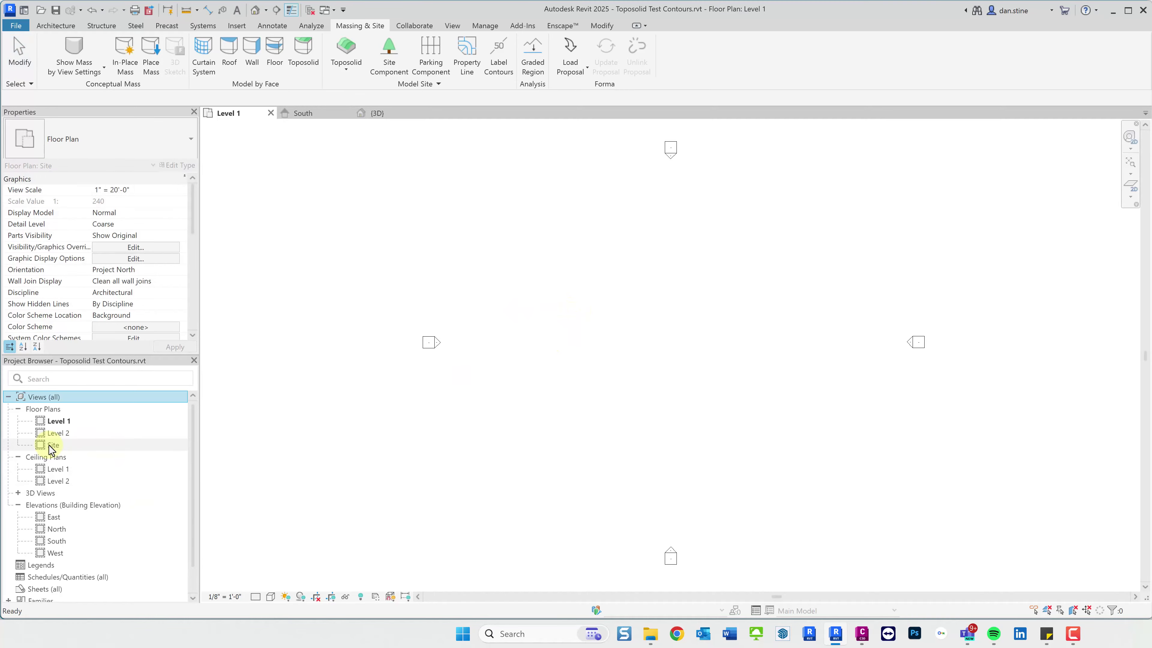
scroll(527, 470, up, 2)
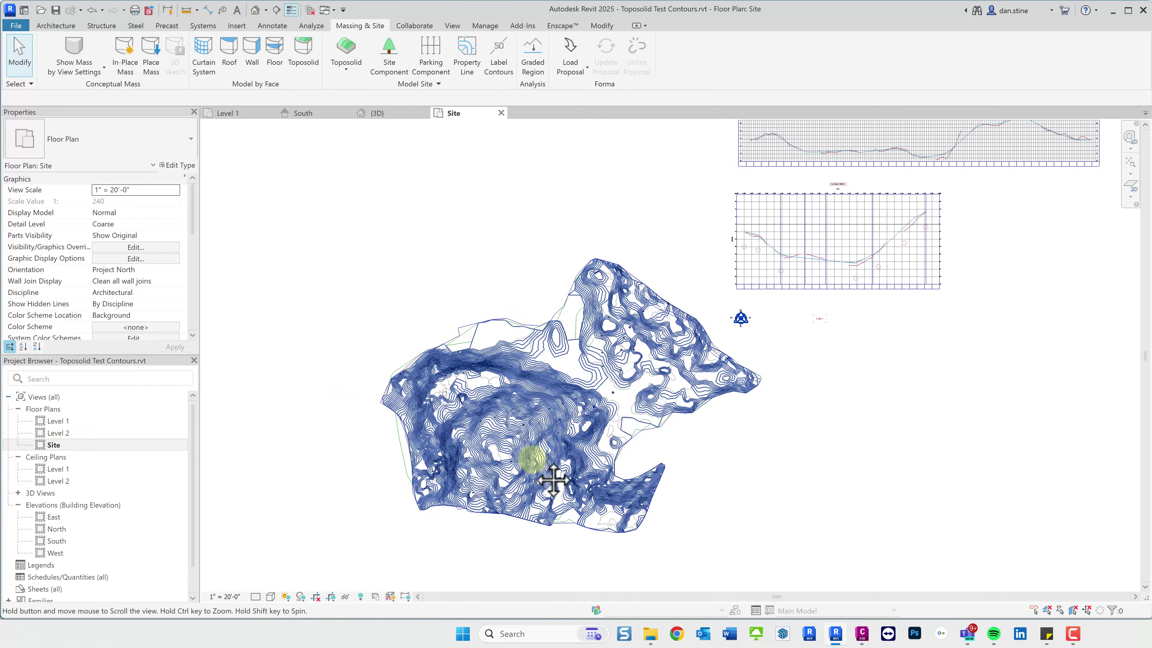
middle_drag(527, 471, 557, 477)
scroll(535, 363, up, 5)
scroll(524, 368, up, 3)
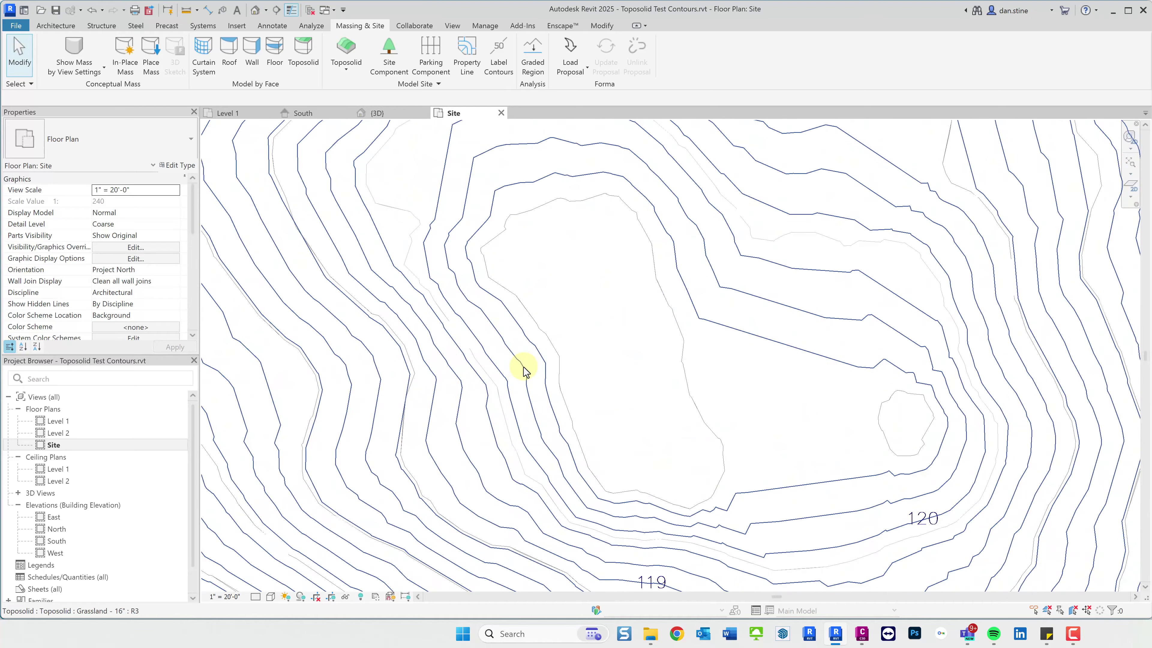
click(508, 313)
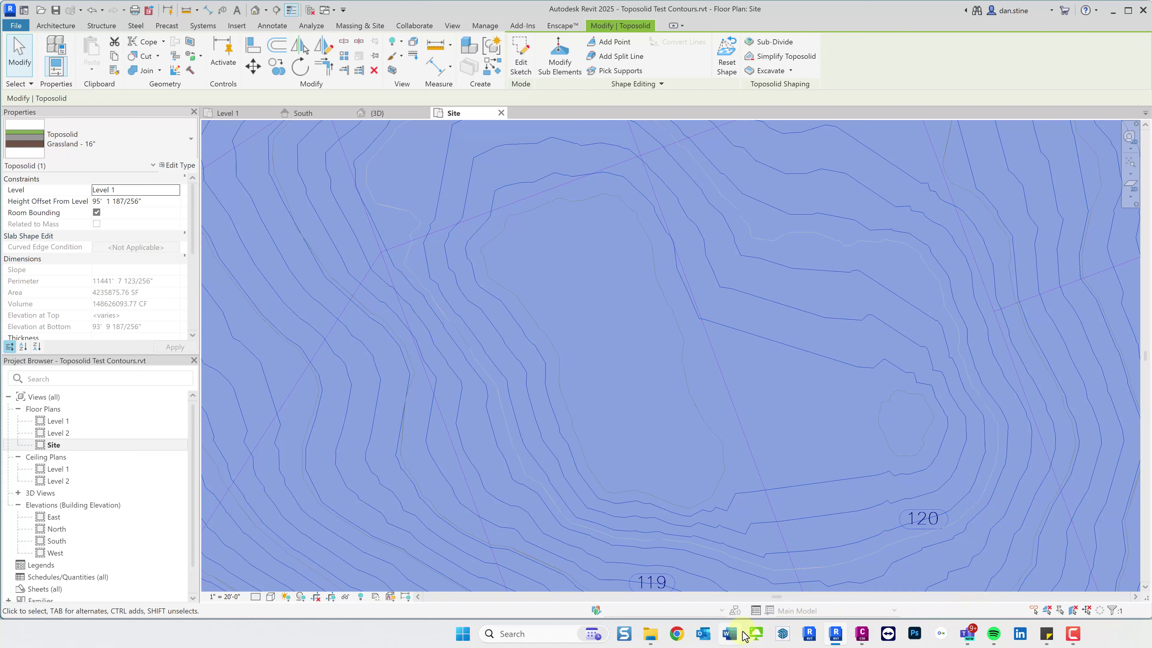
- Switch to Civil 3D and show the drawing in PLAN view of the current UCS, examining the contours around the central hill
click(861, 634)
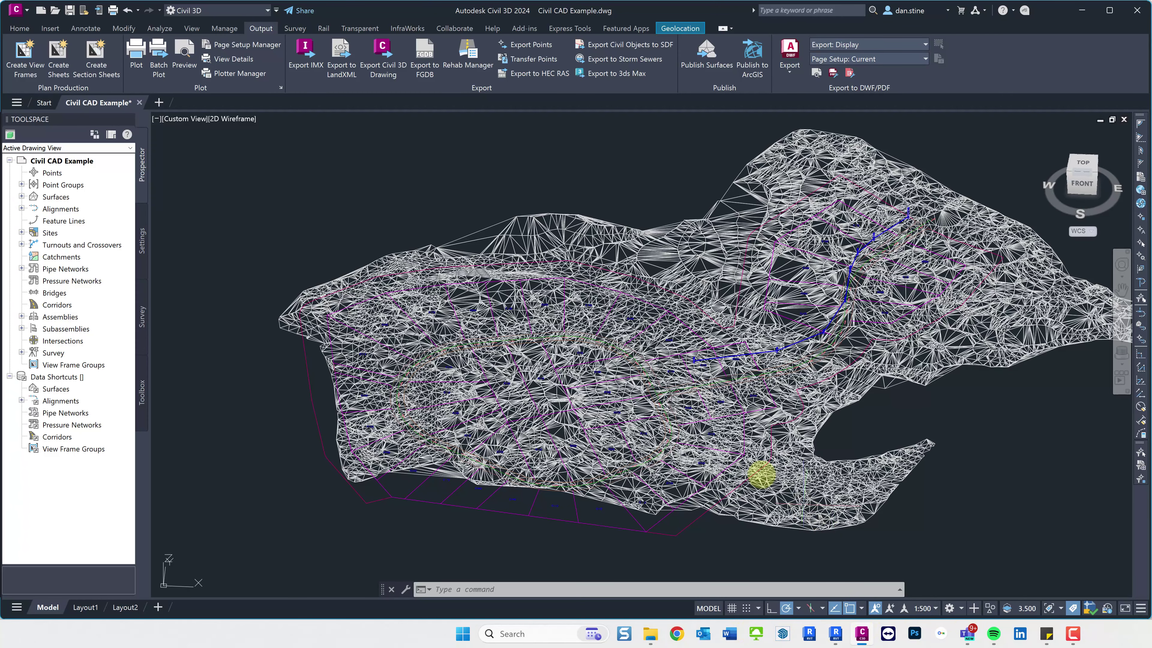
text(plan)
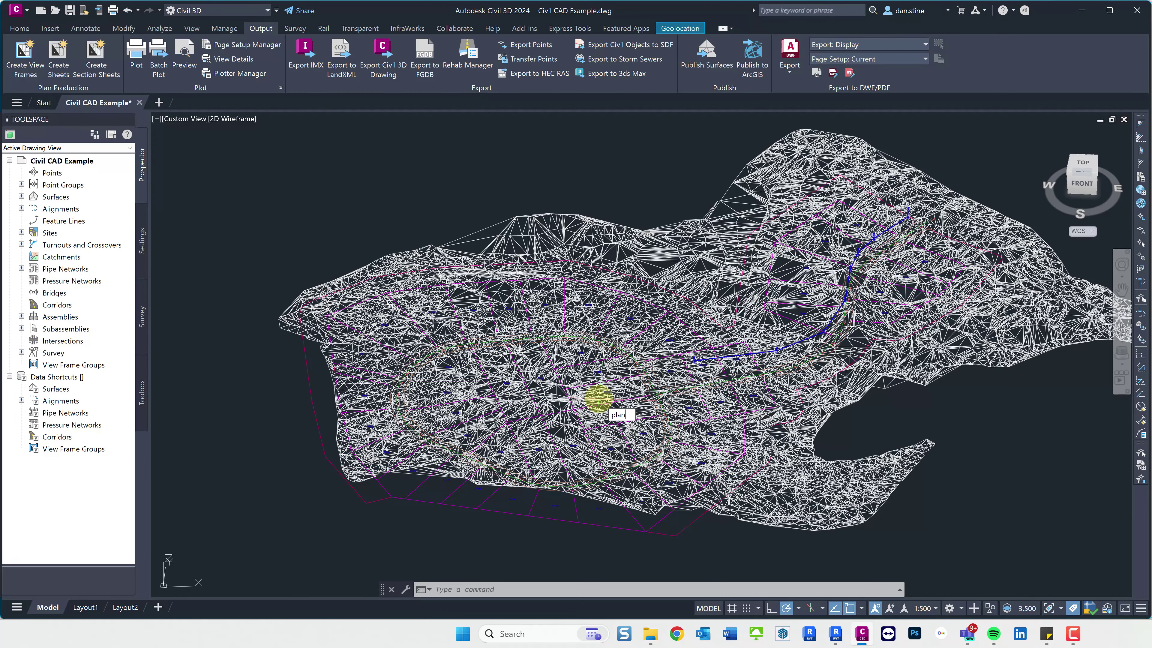
key(Return)
key(Return)
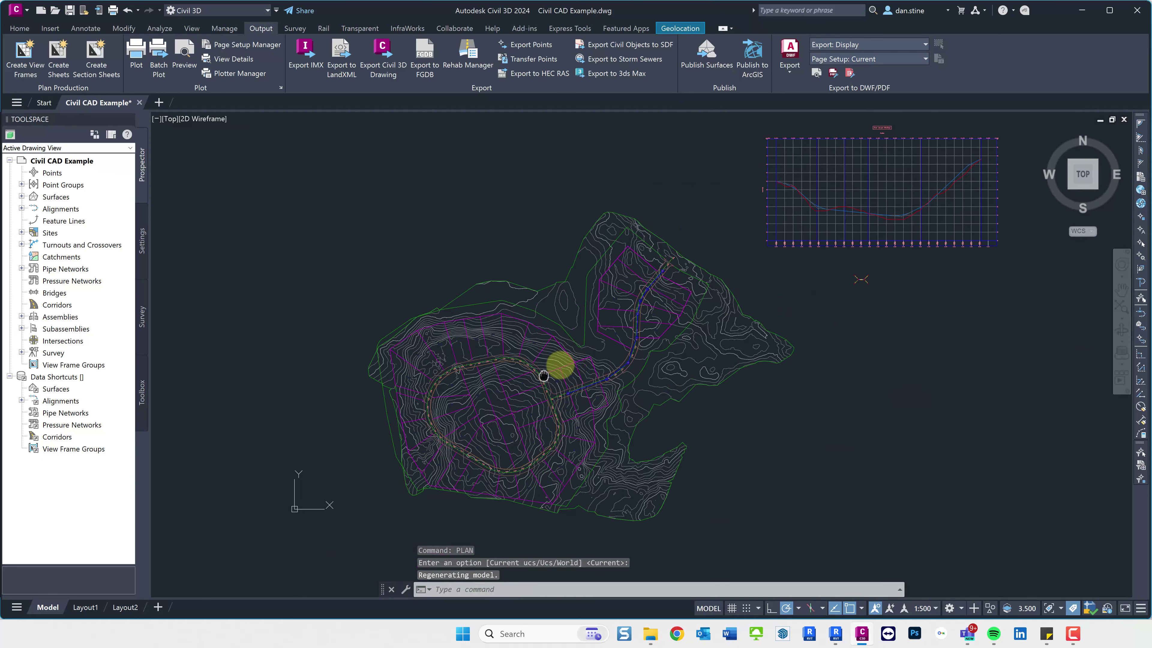
scroll(522, 423, up, 5)
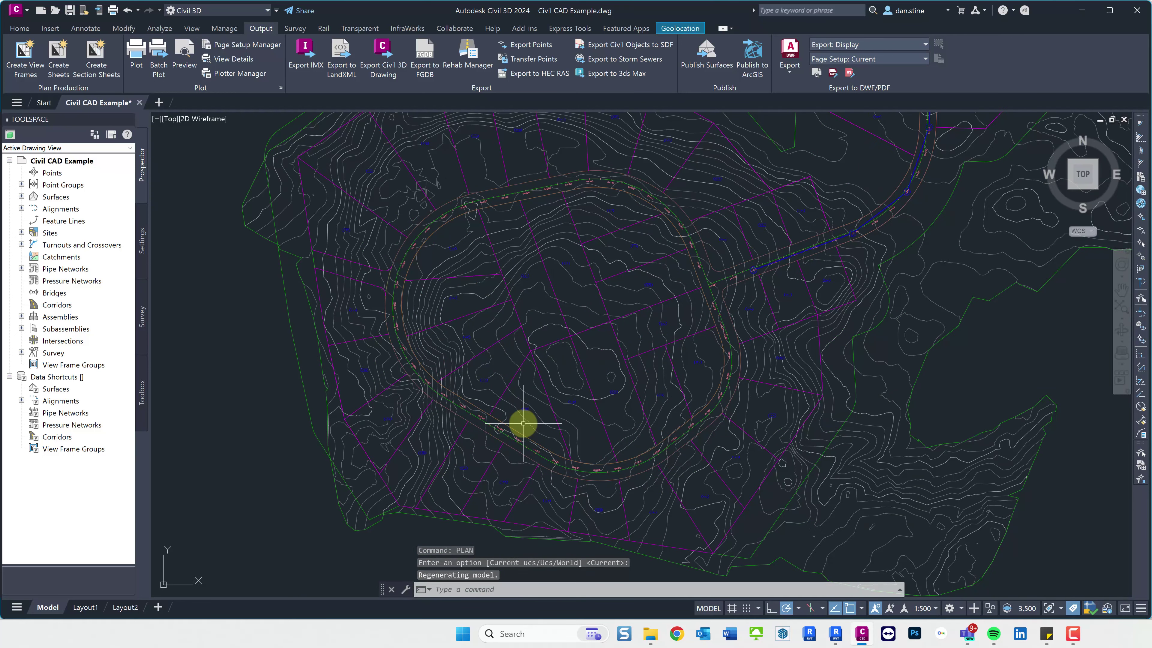
scroll(523, 422, up, 2)
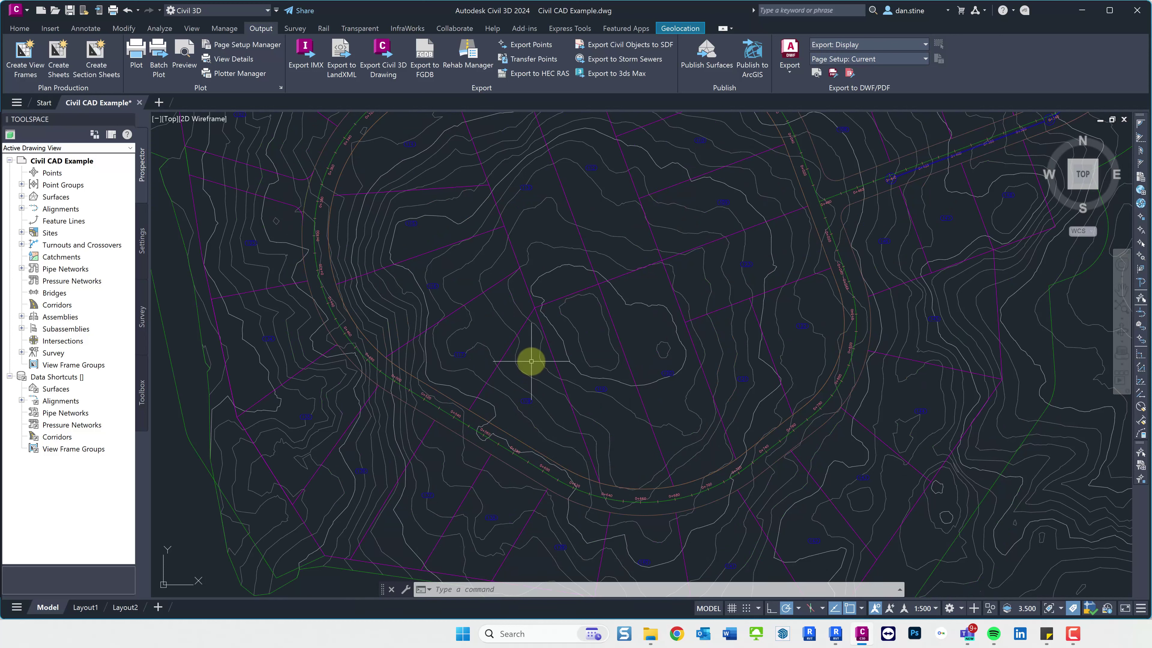
- Check the contour interval of the EG surface's style in its surface properties, then close them without changes
mouse_move(528, 360)
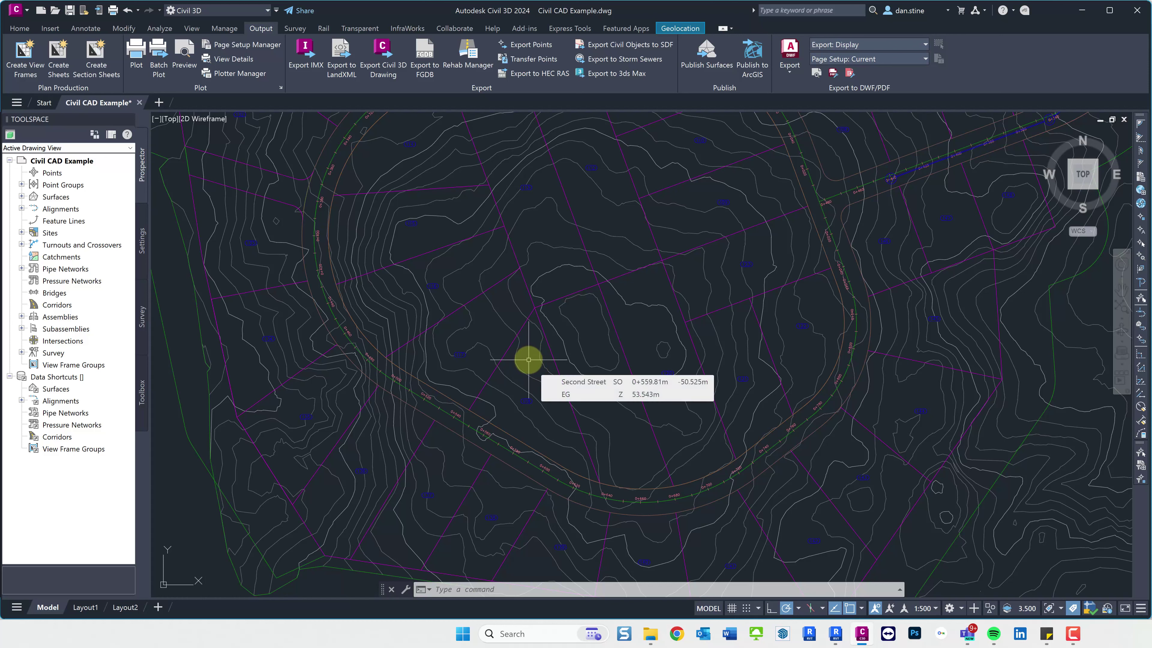
click(514, 356)
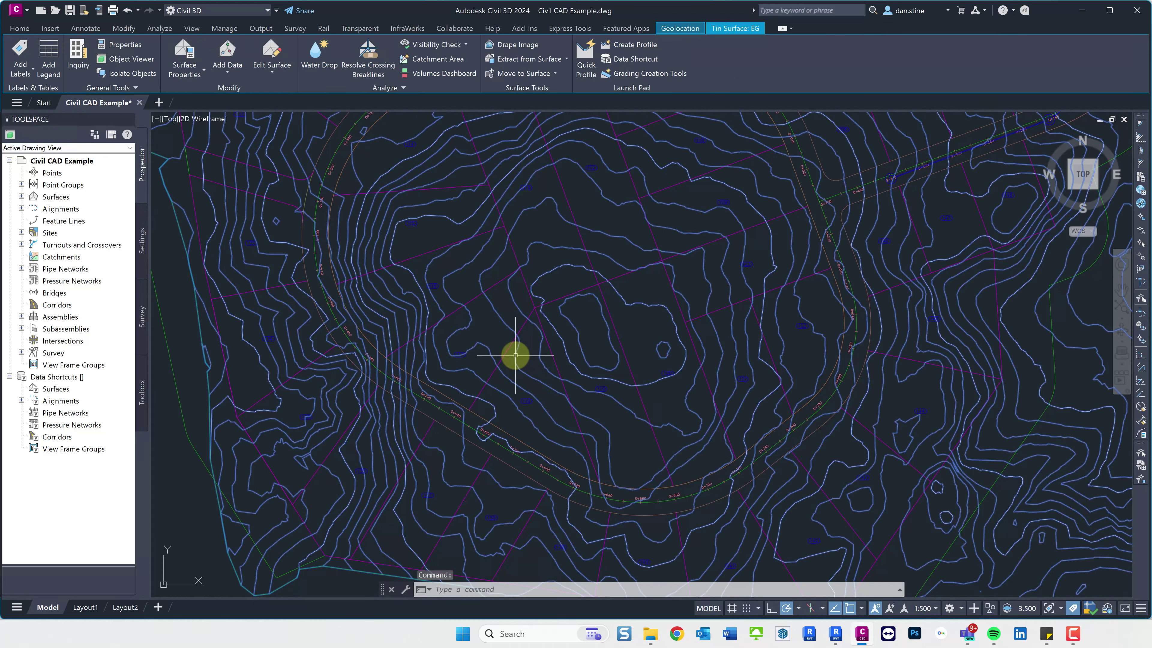
right_click(515, 356)
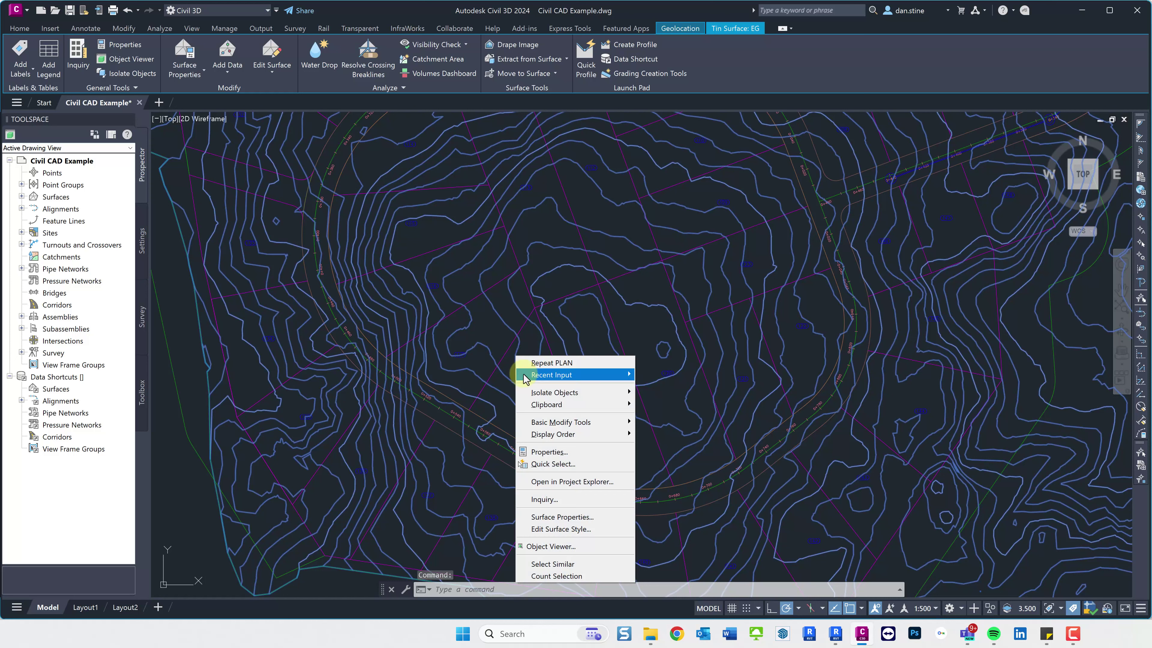
click(561, 517)
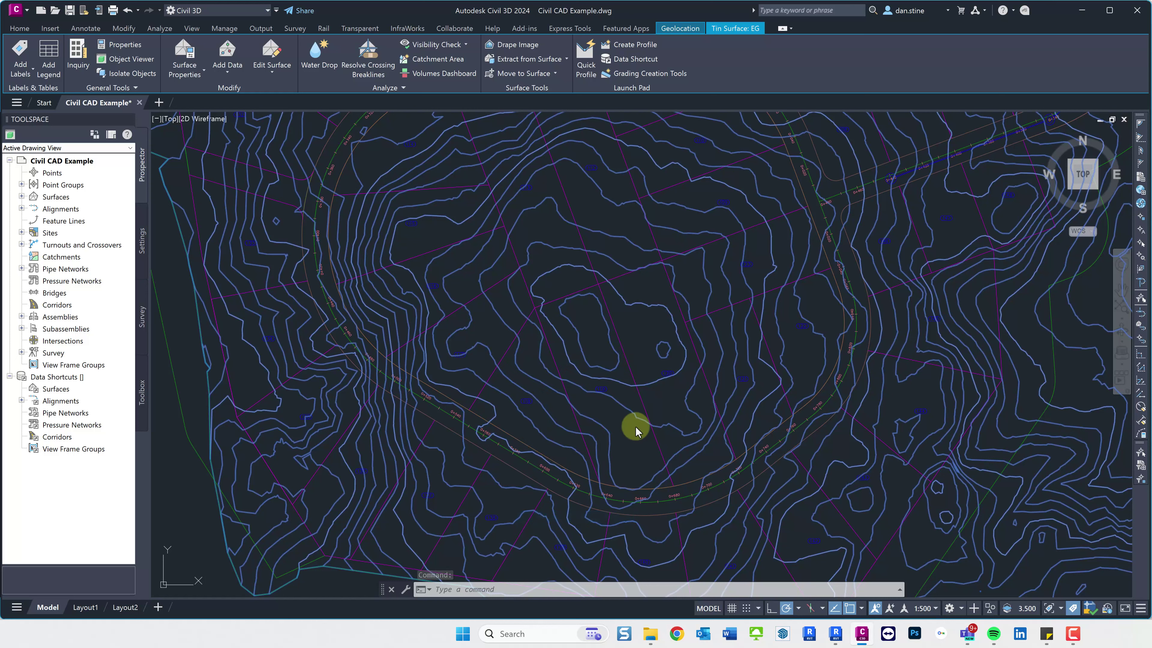
click(577, 326)
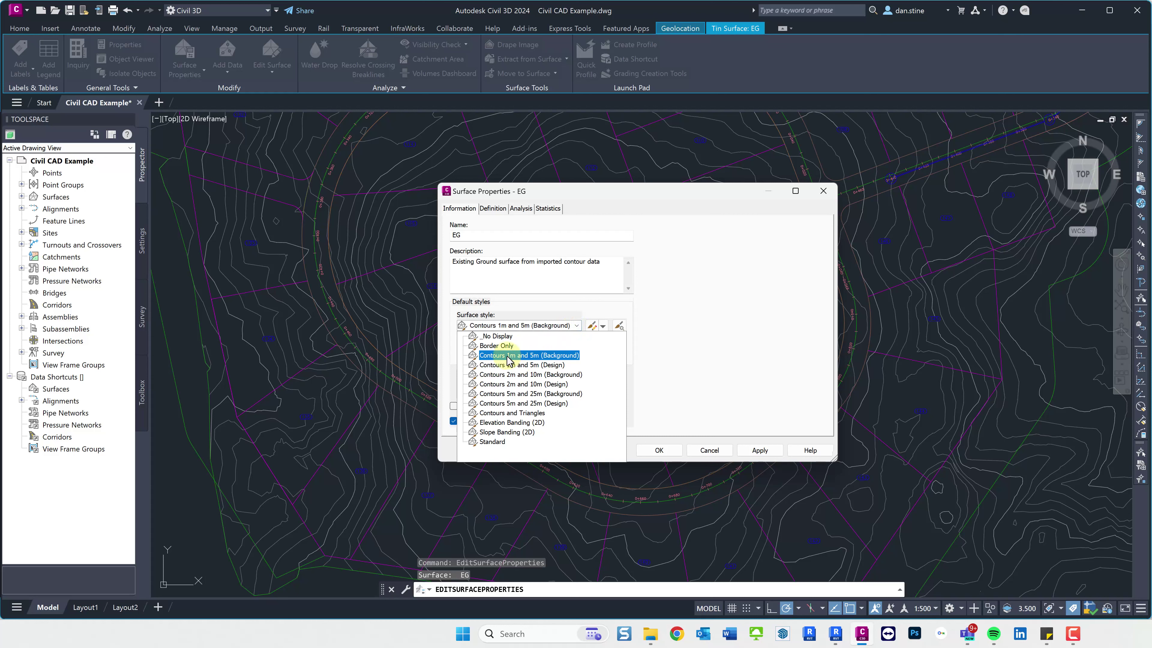
click(573, 324)
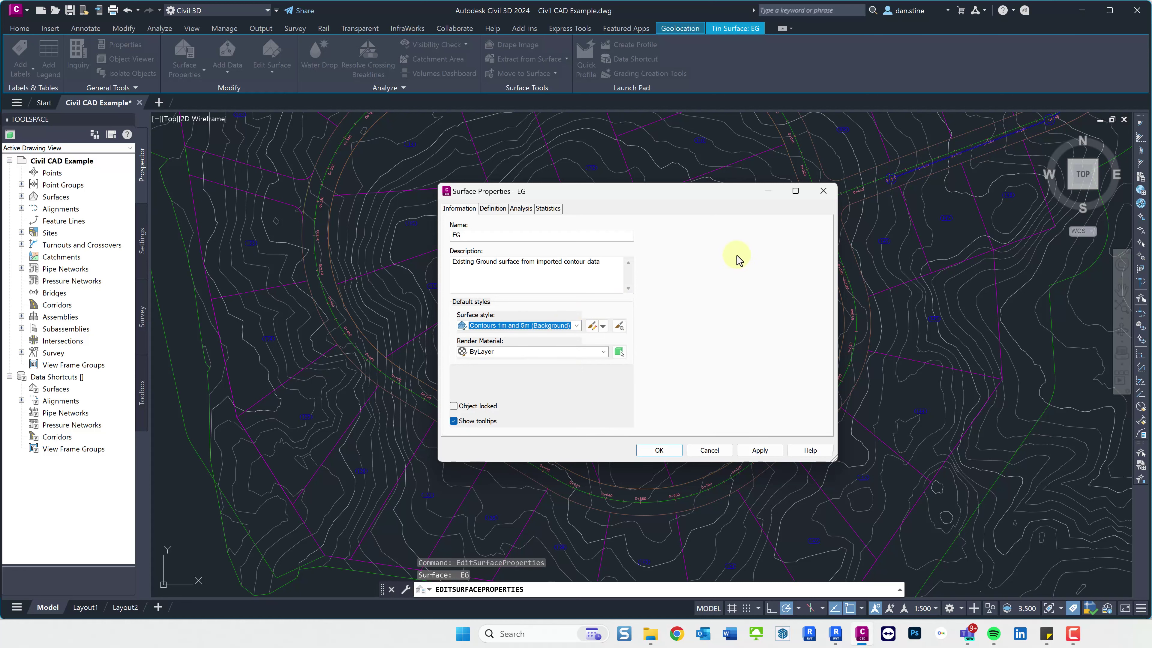
click(825, 194)
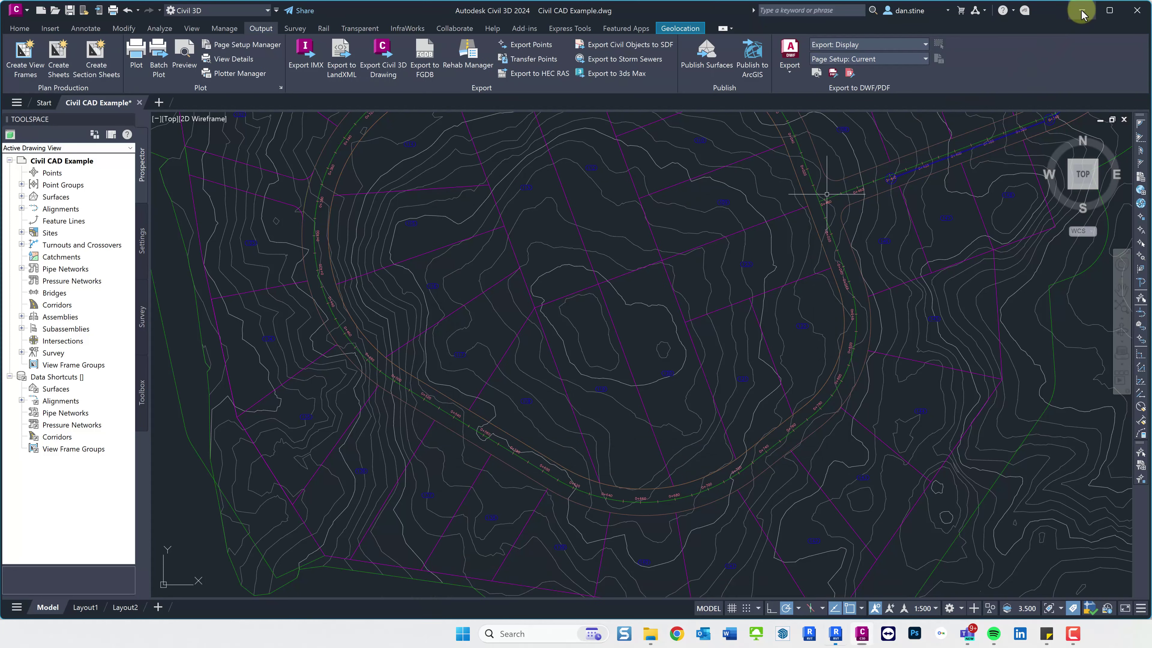
- Switch back to Revit and set the project's length unit to meters
click(611, 246)
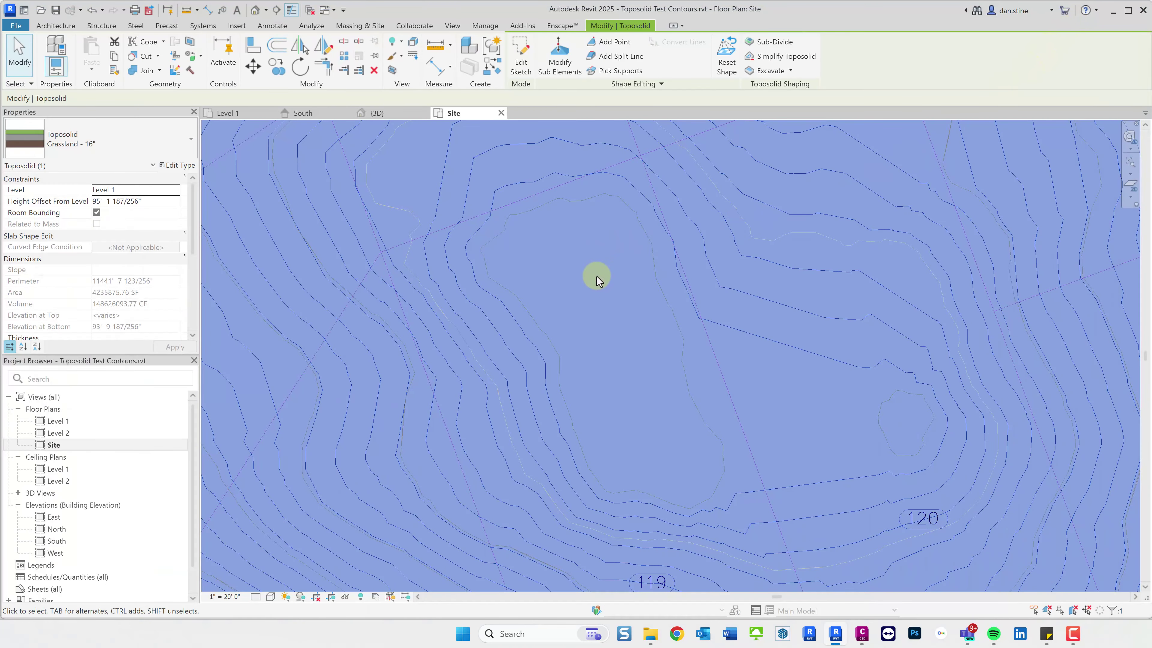
key(Escape)
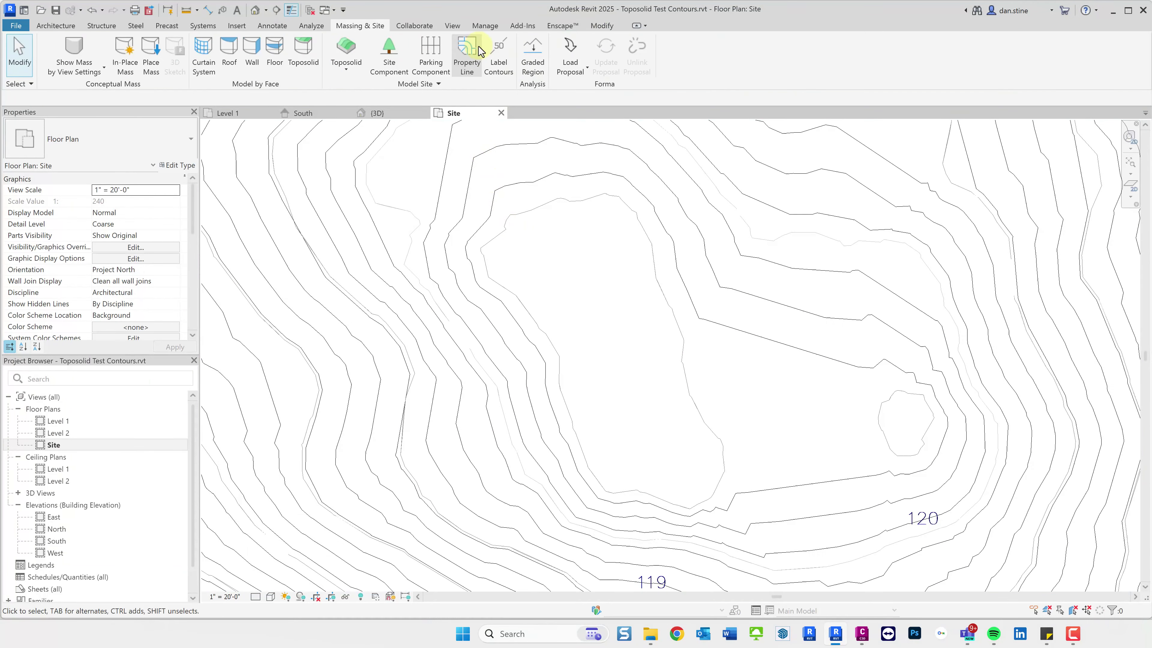
click(485, 26)
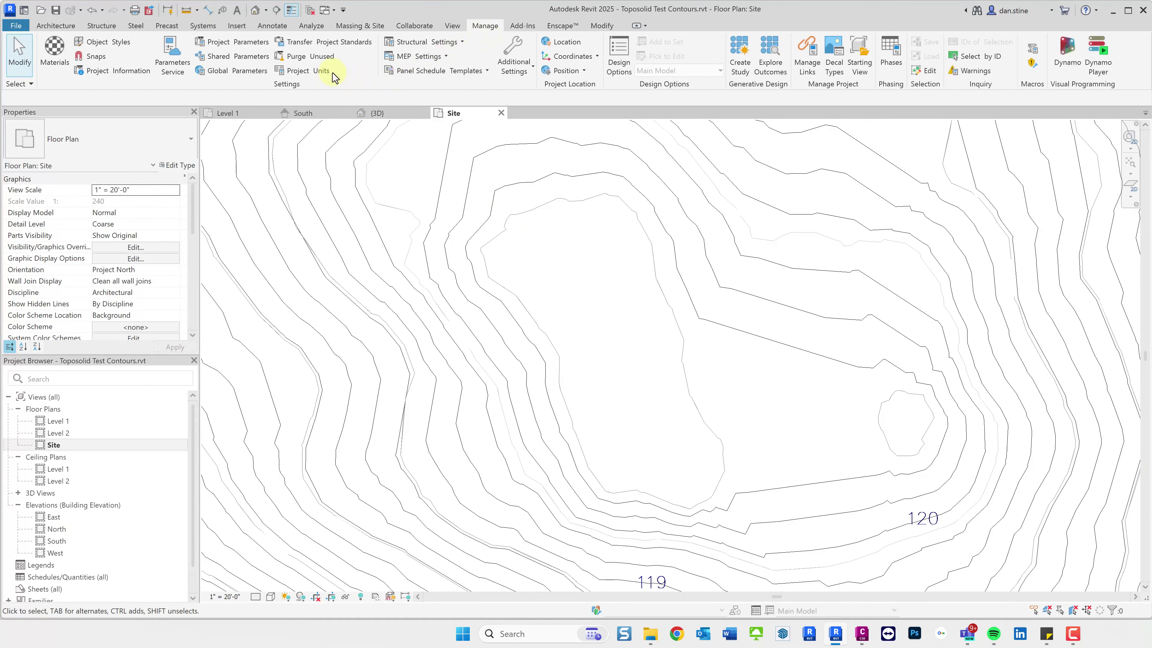
click(308, 72)
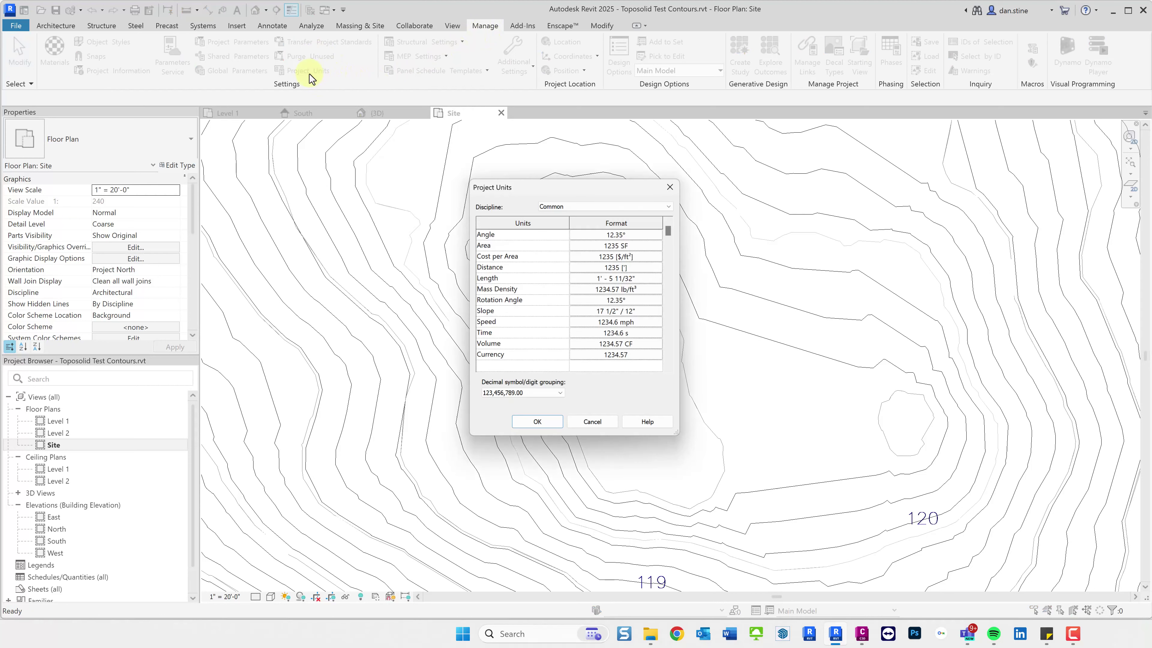
click(627, 277)
click(652, 252)
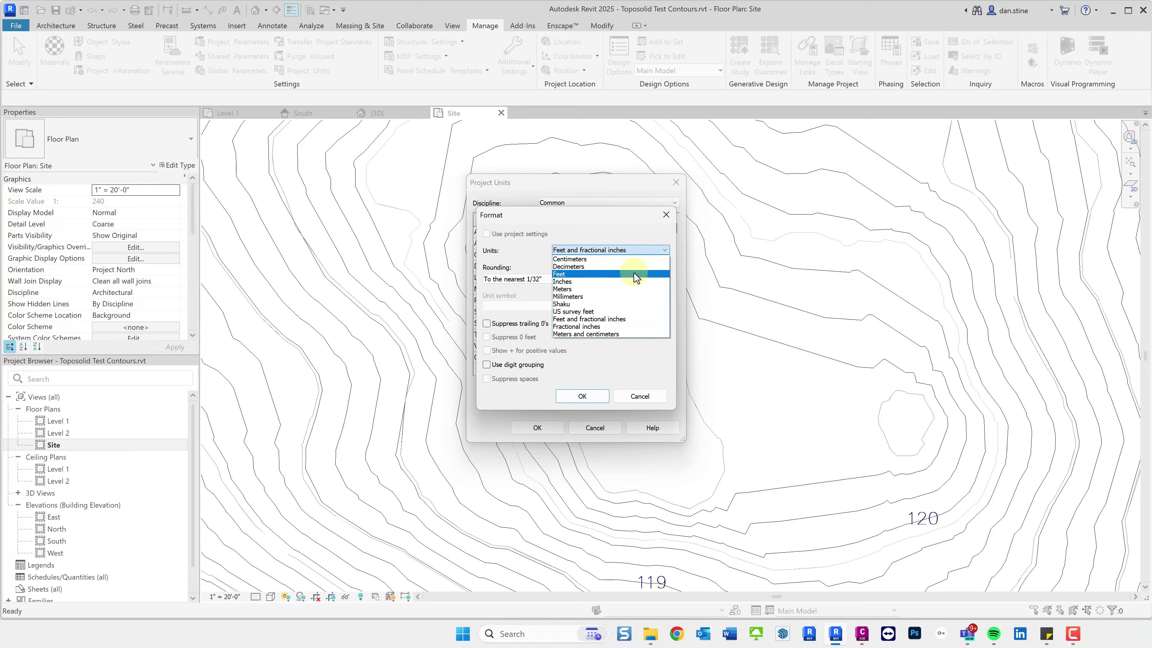
click(630, 290)
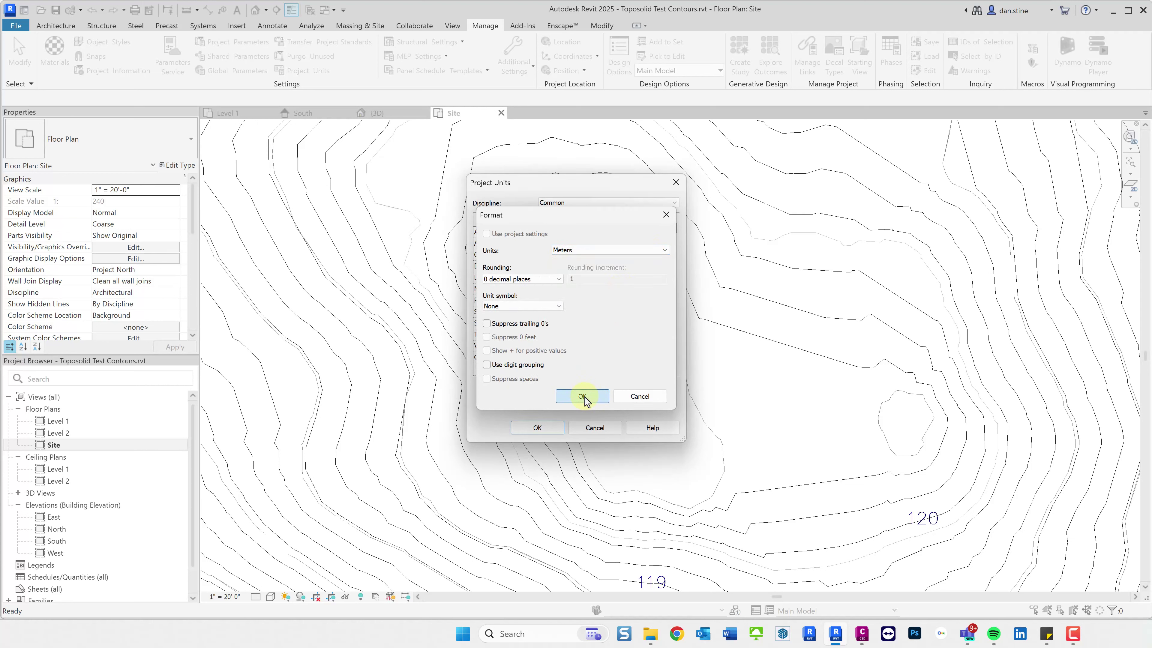
click(583, 397)
click(549, 426)
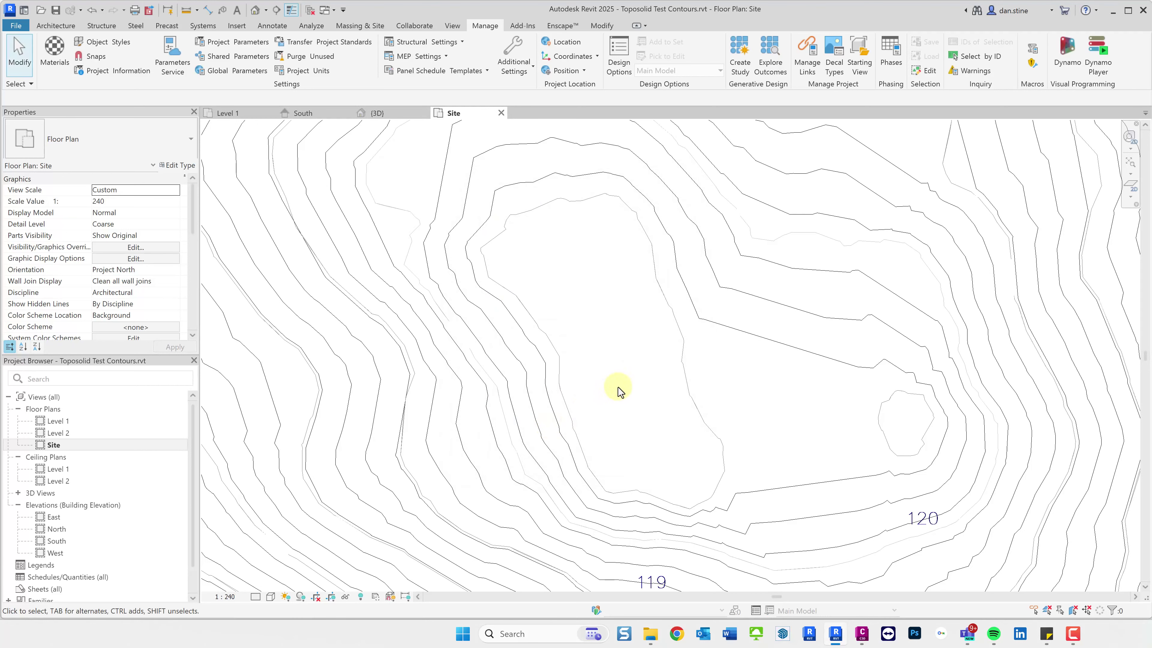
- Set the contour intervals of the toposolid's Grassland - 16" type to 5 for primary contours and 1 for secondary contours
click(555, 354)
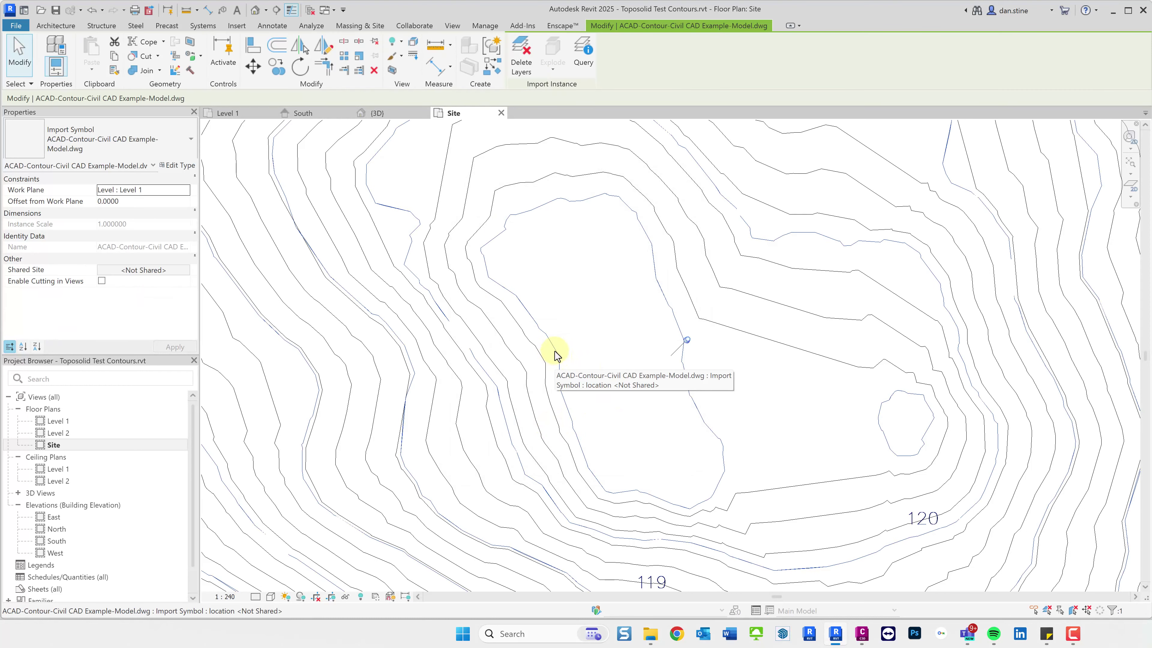
click(542, 363)
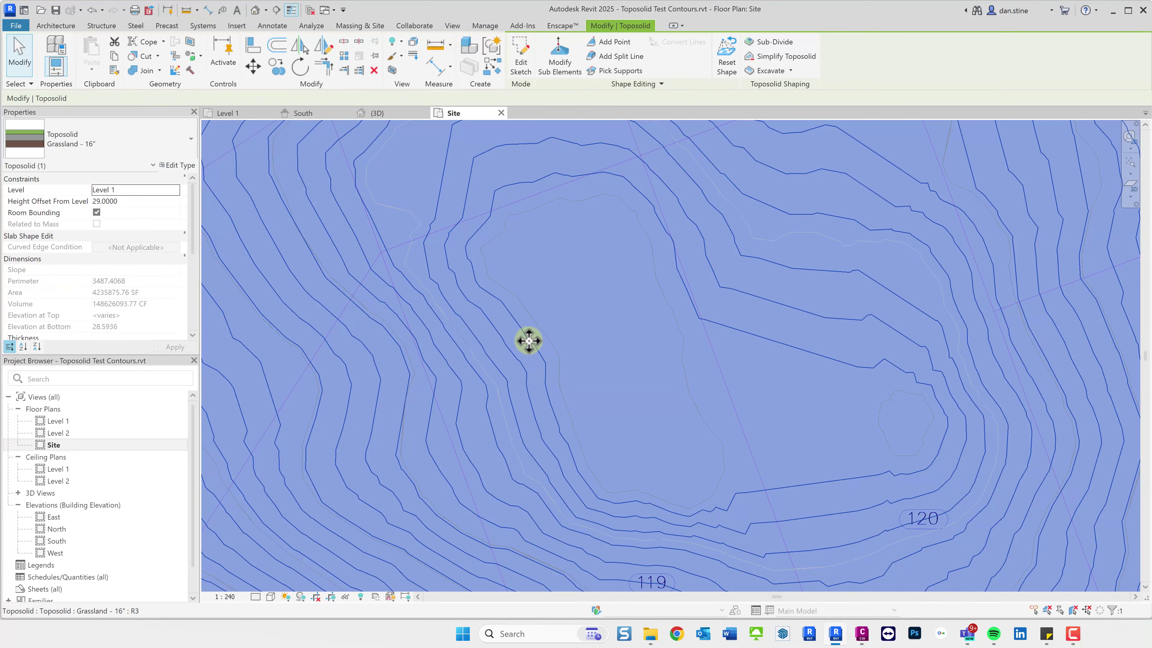
click(175, 165)
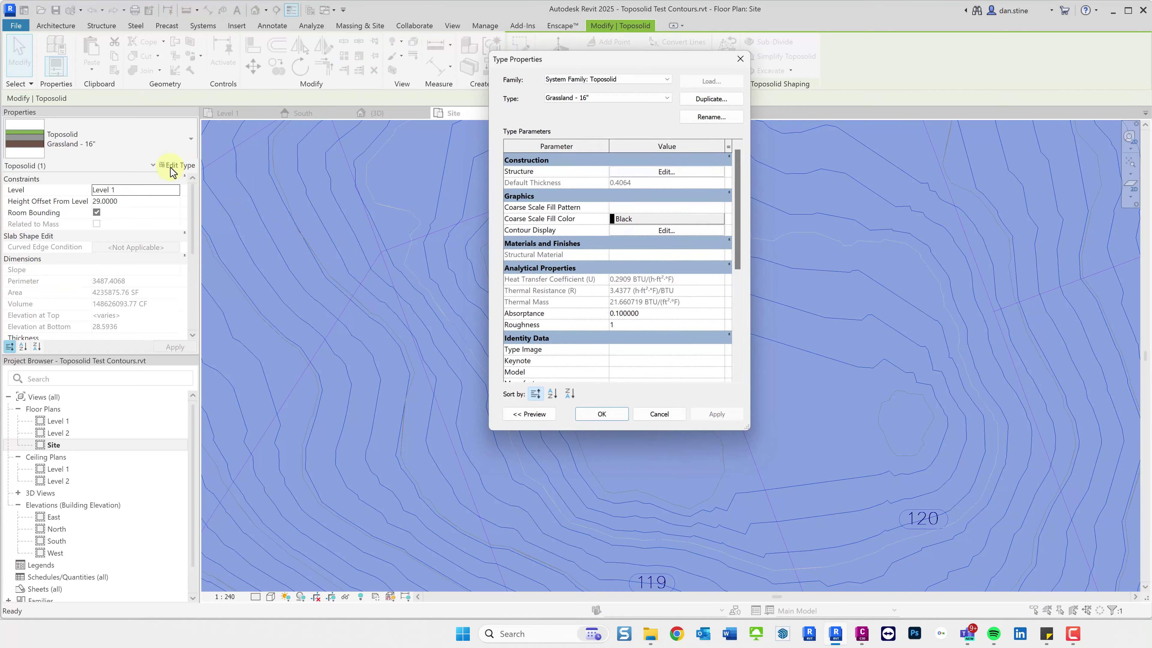
click(642, 231)
drag(814, 261, 730, 285)
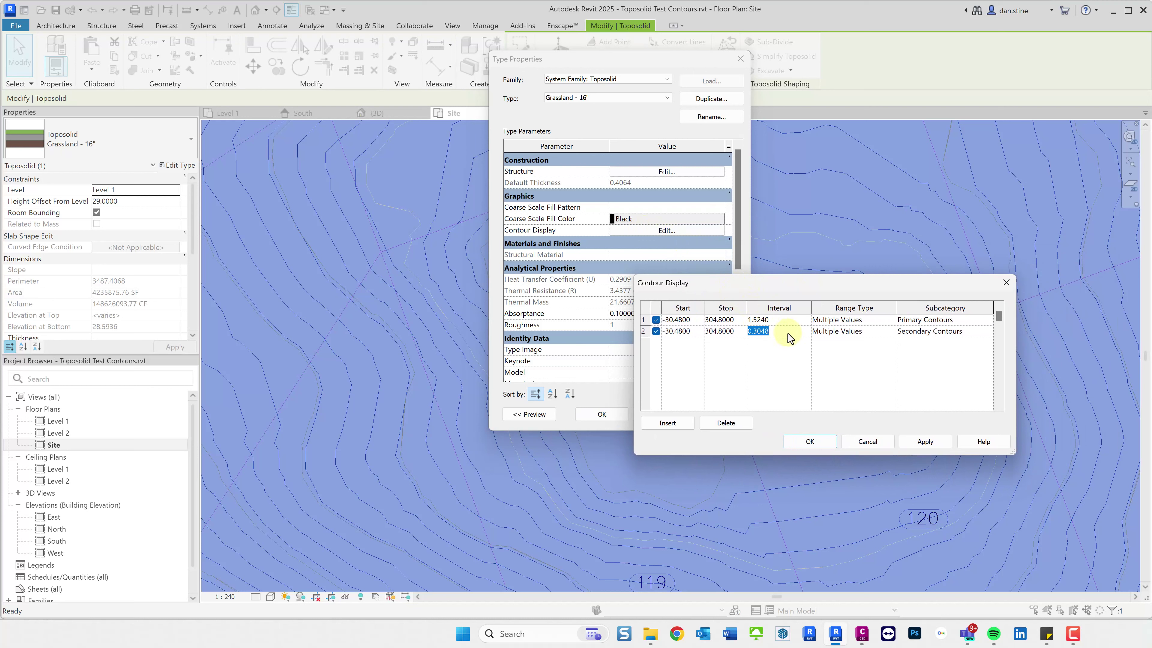
text(1)
click(792, 320)
text(1)
key(Tab)
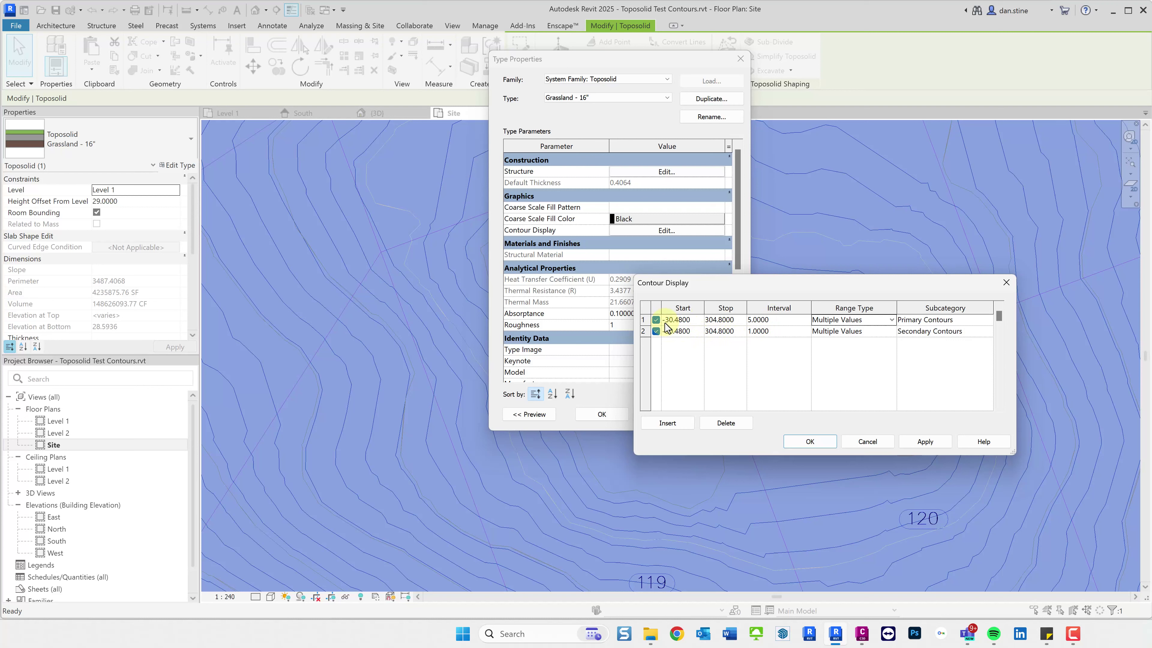
- Set the start elevation of both the primary and secondary contours to 0, and apply the toposolid type changes
click(689, 332)
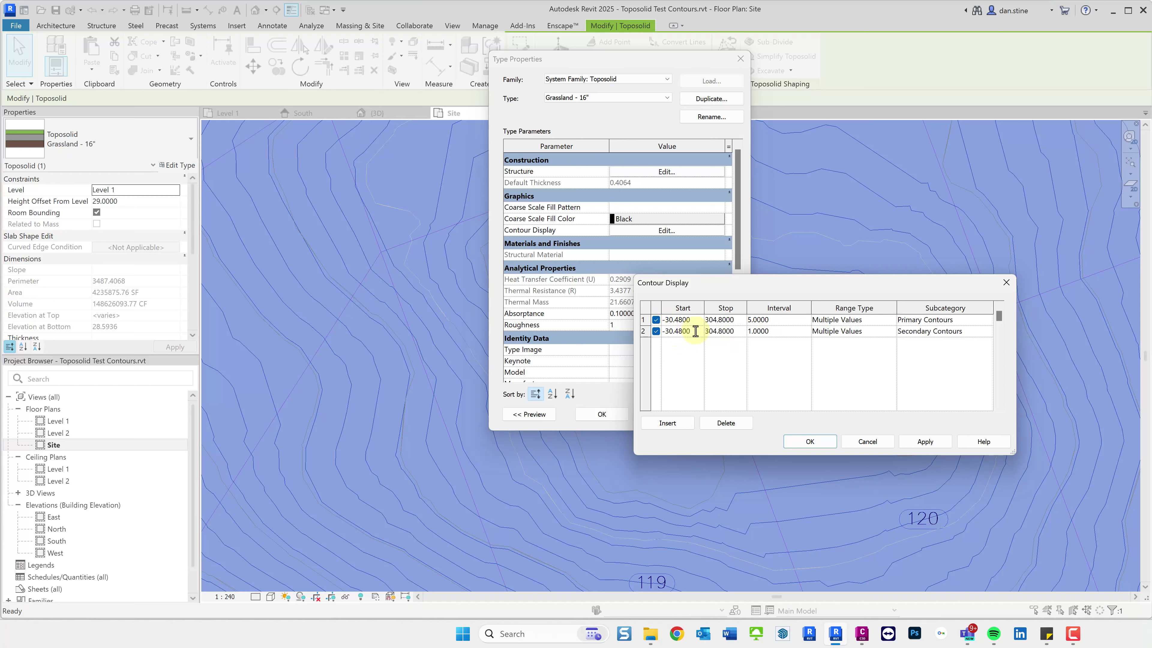
drag(695, 332, 661, 330)
double_click(681, 332)
text(0)
click(694, 322)
double_click(693, 319)
text(00)
click(687, 330)
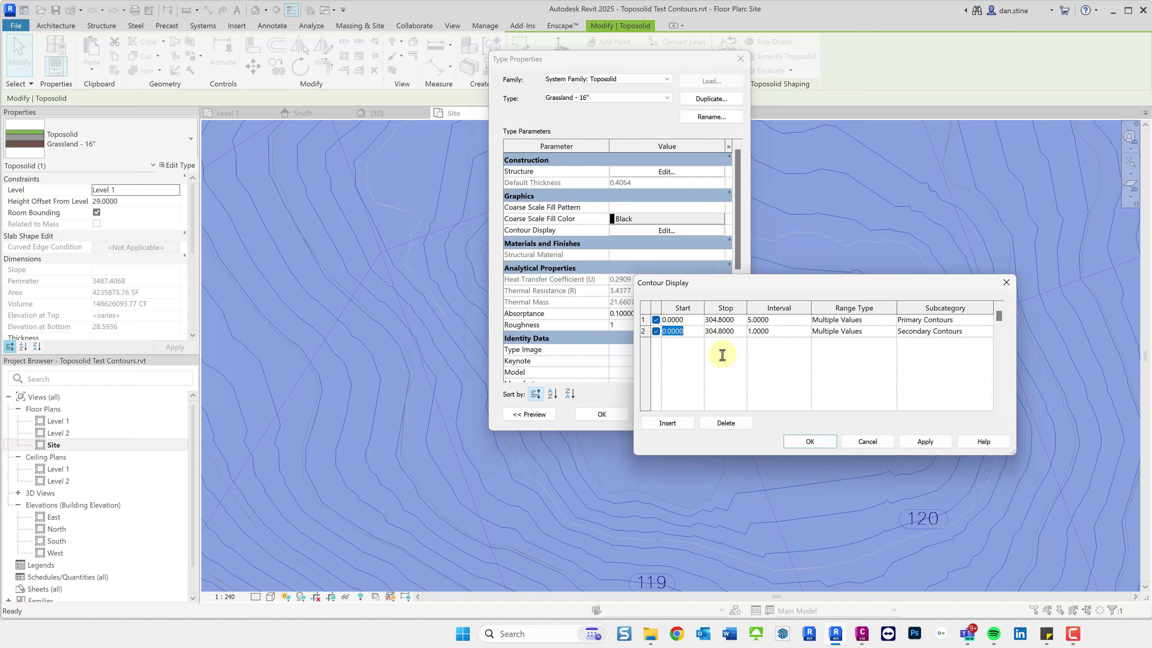
click(805, 442)
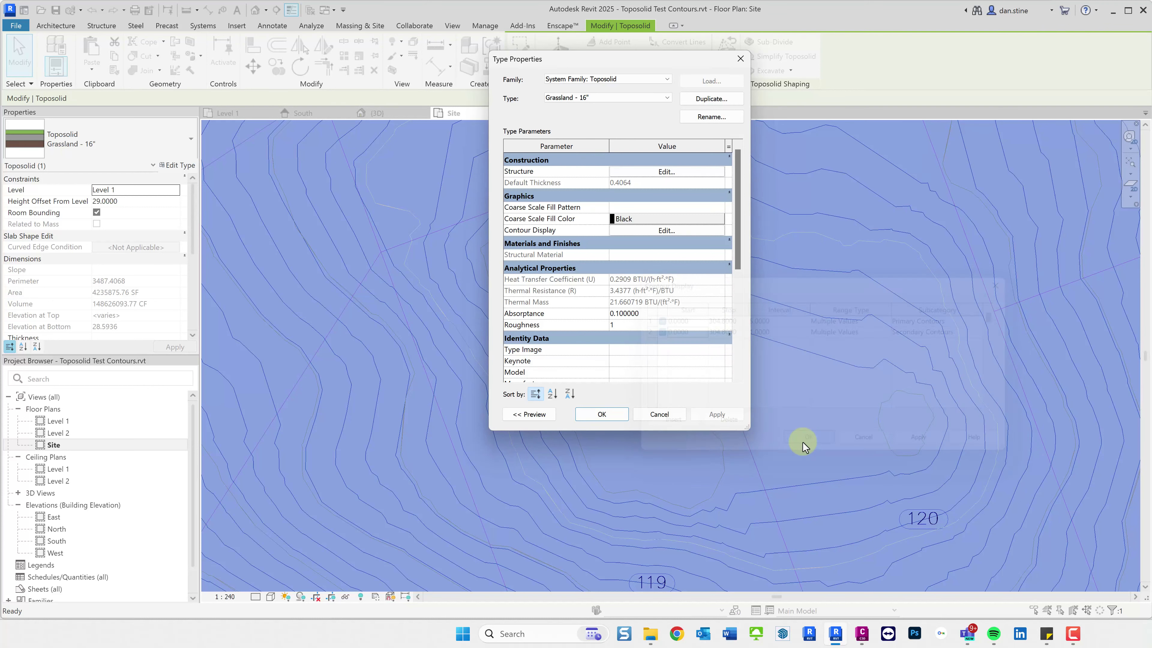
click(594, 414)
click(650, 427)
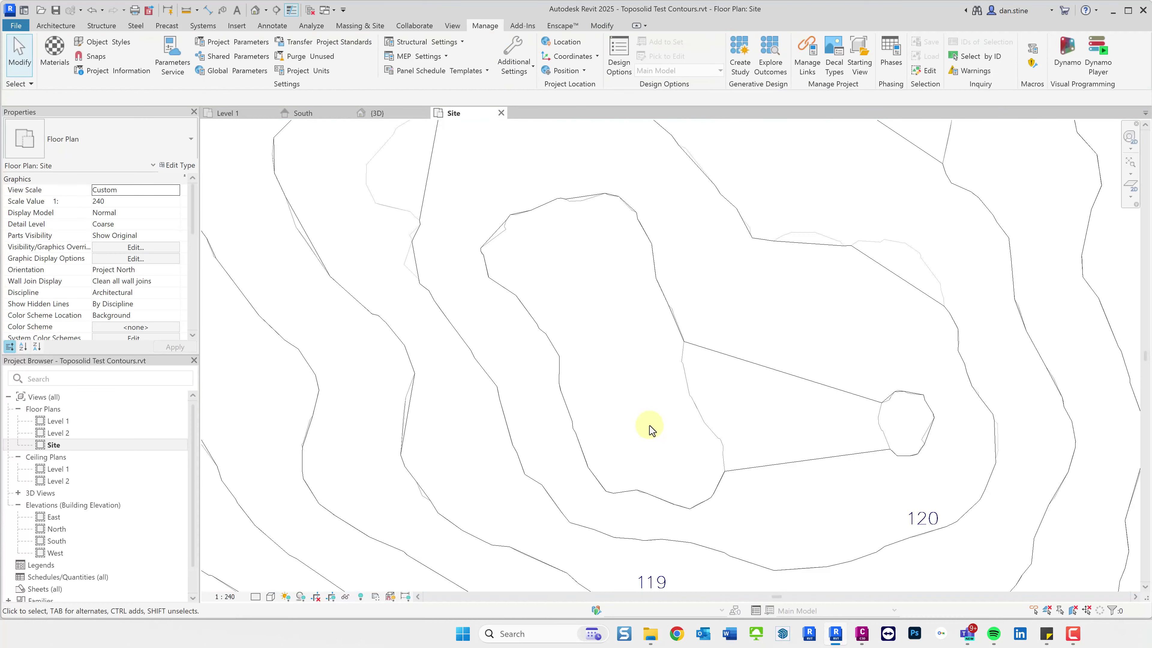
- Compare the toposolid's contours with the linked DWG contours around the hill in the Site plan, and inspect the toposolid in 3D
scroll(649, 426, down, 2)
scroll(458, 414, up, 5)
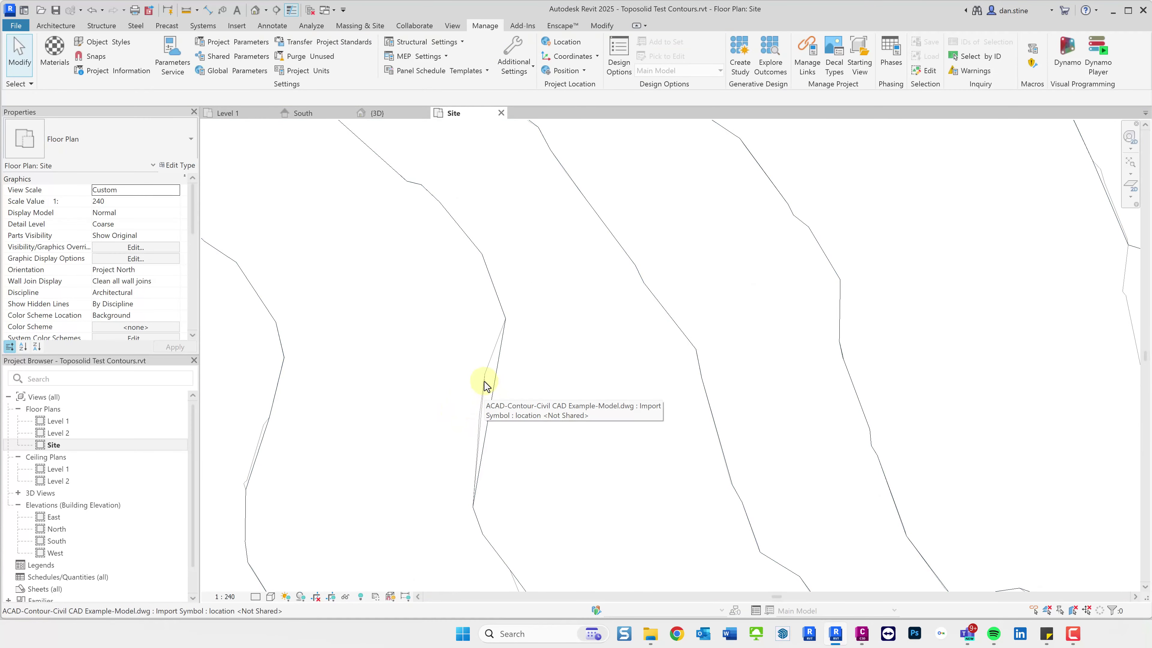
click(484, 384)
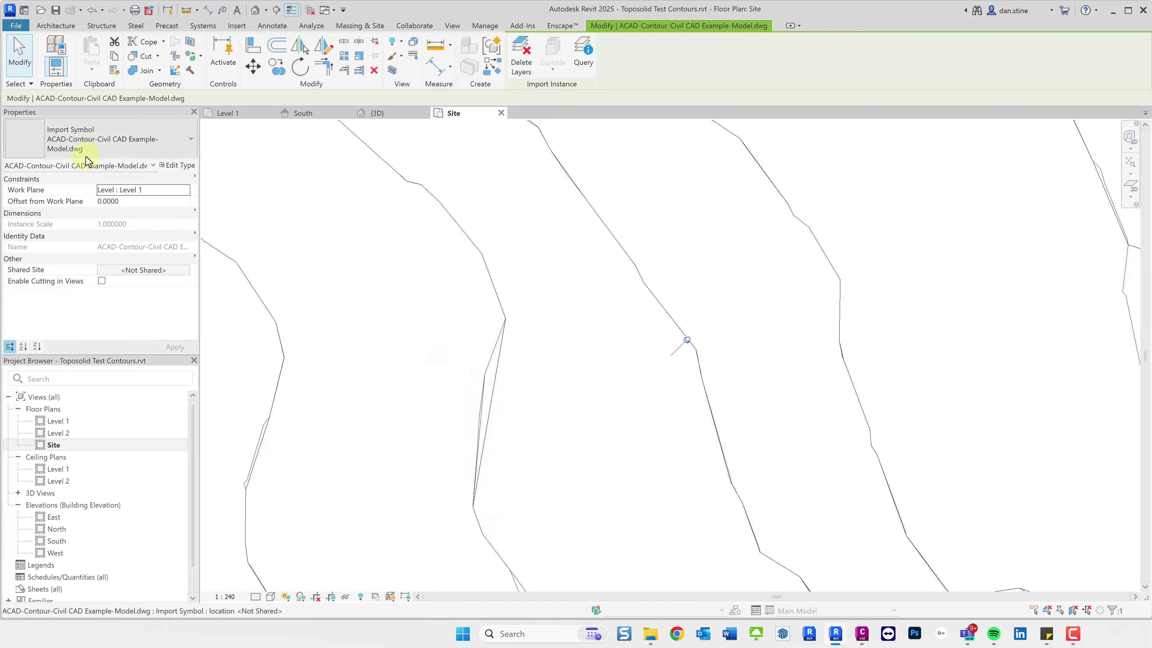
click(408, 322)
click(496, 381)
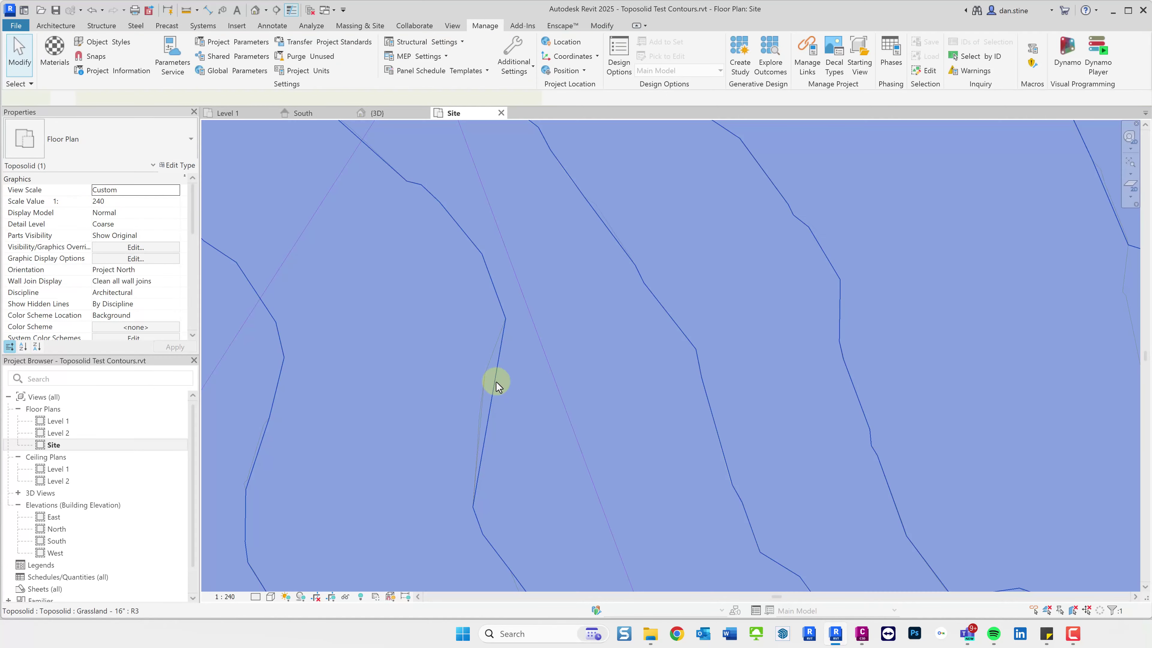
click(625, 384)
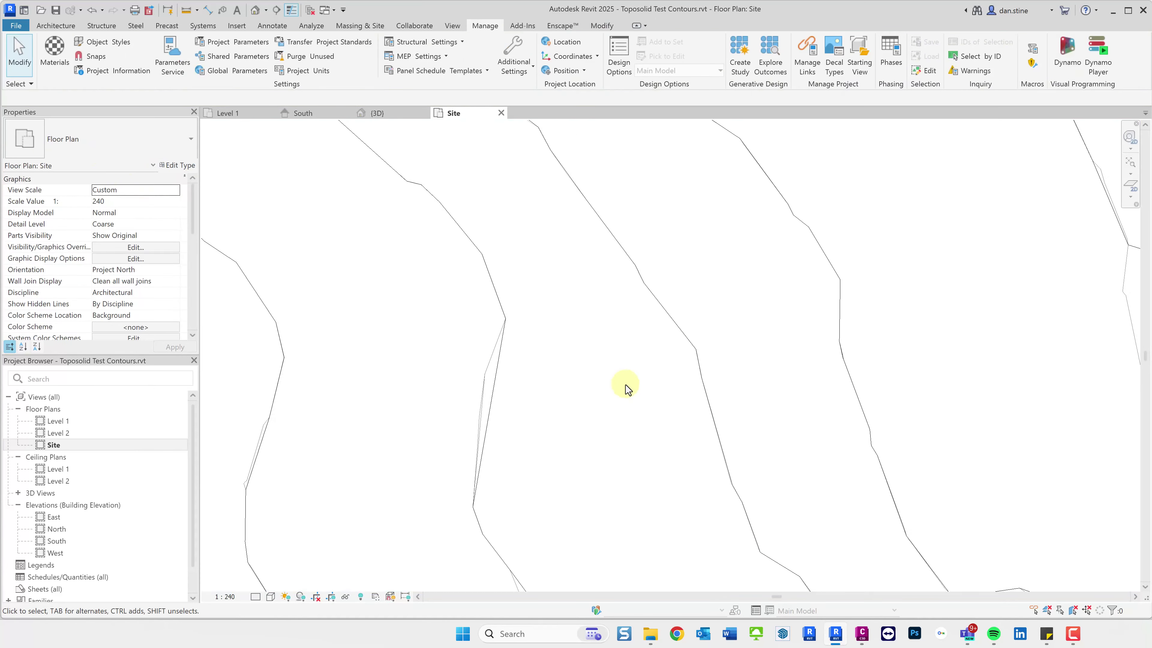
scroll(625, 384, down, 10)
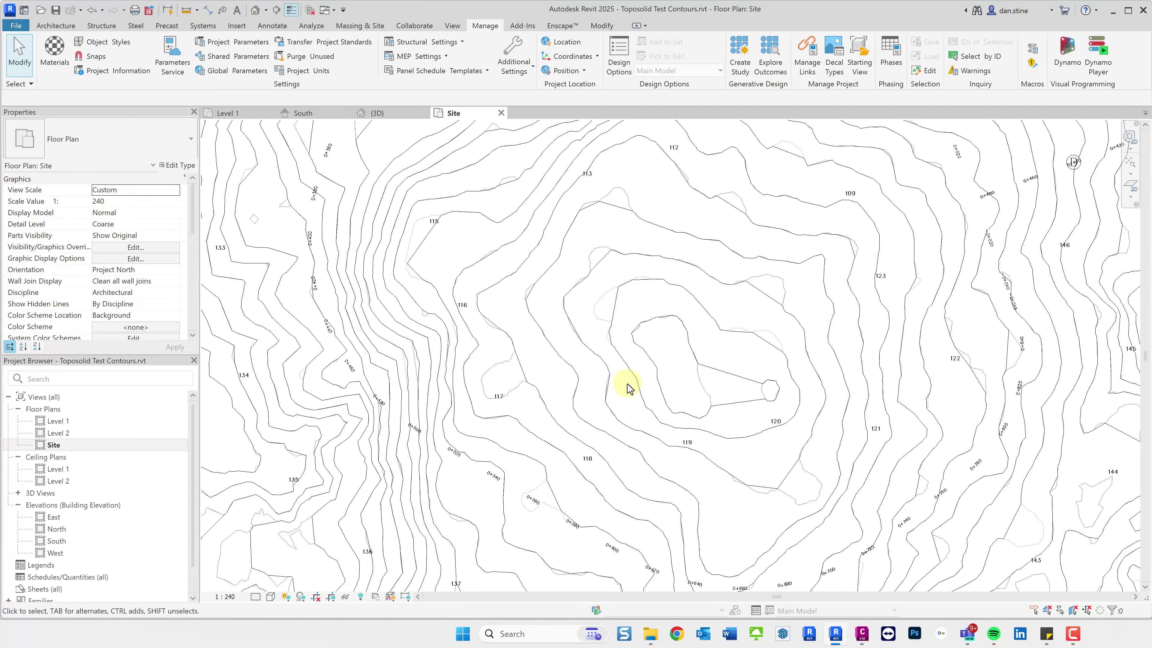
scroll(621, 363, up, 3)
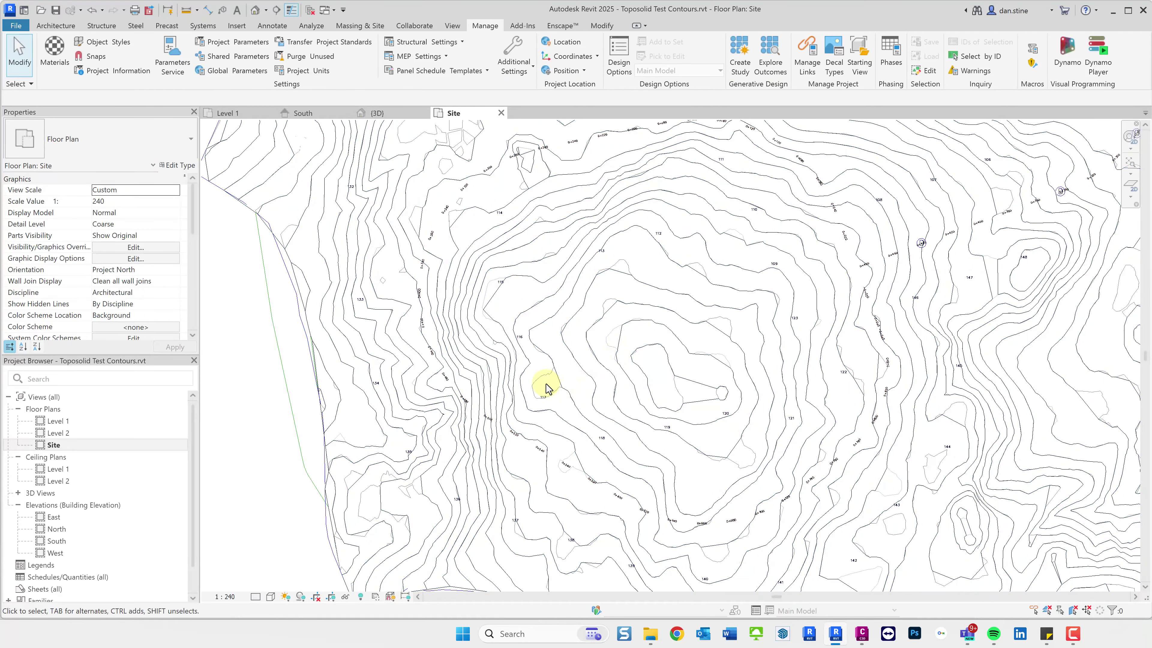
scroll(545, 384, up, 3)
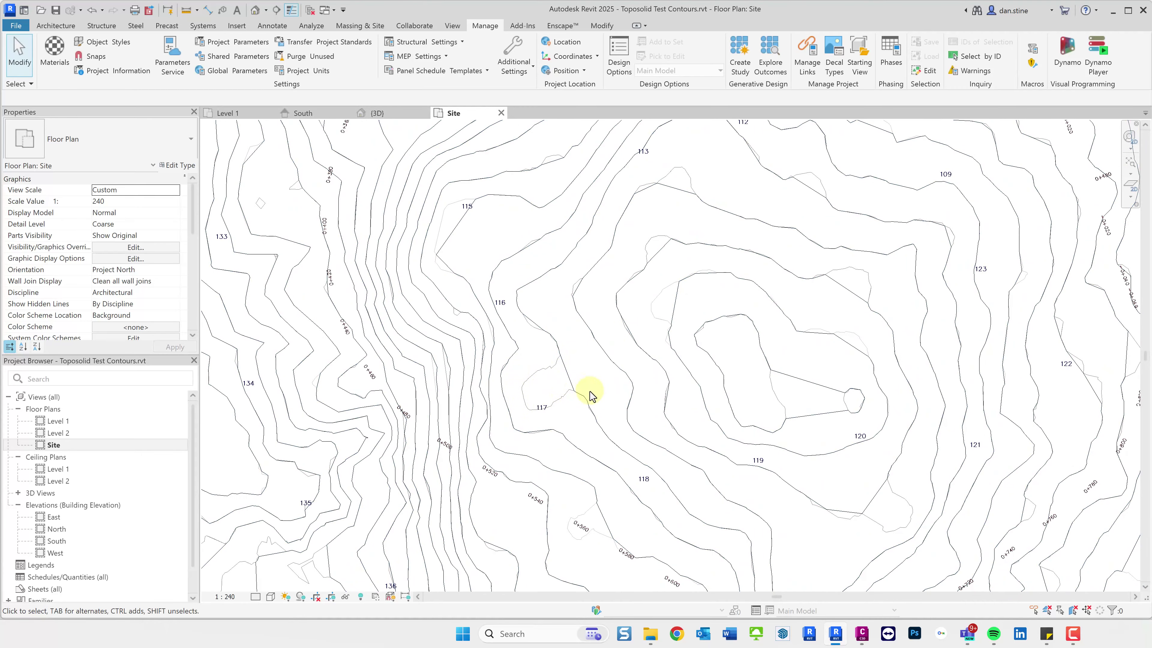
scroll(591, 394, down, 3)
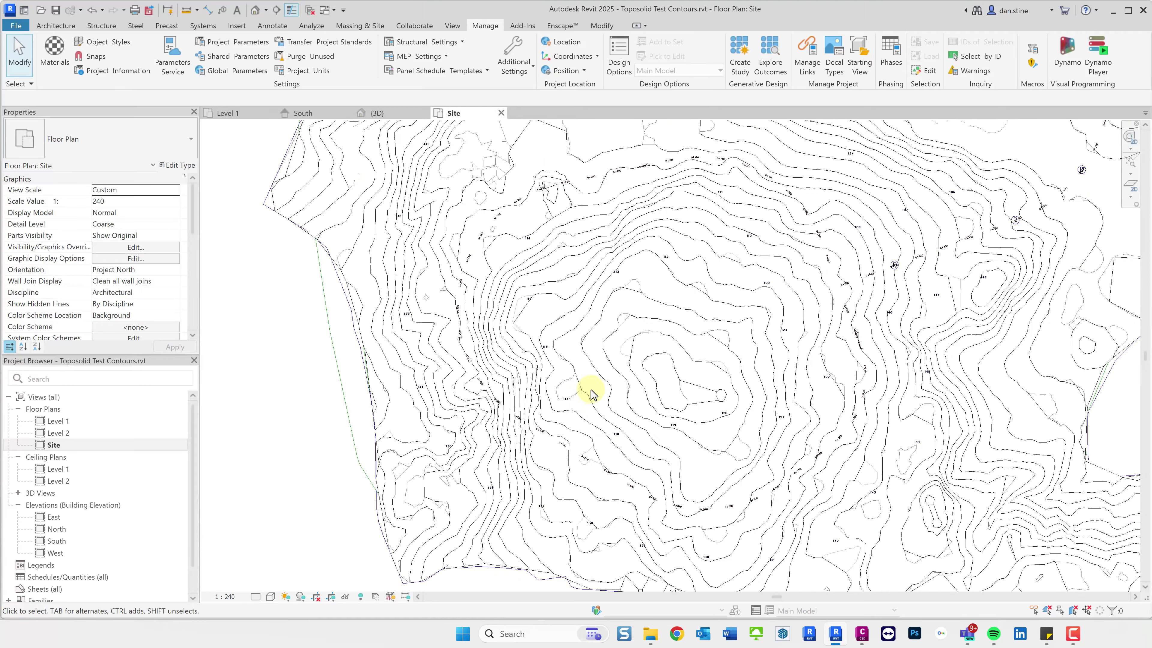
scroll(589, 363, down, 2)
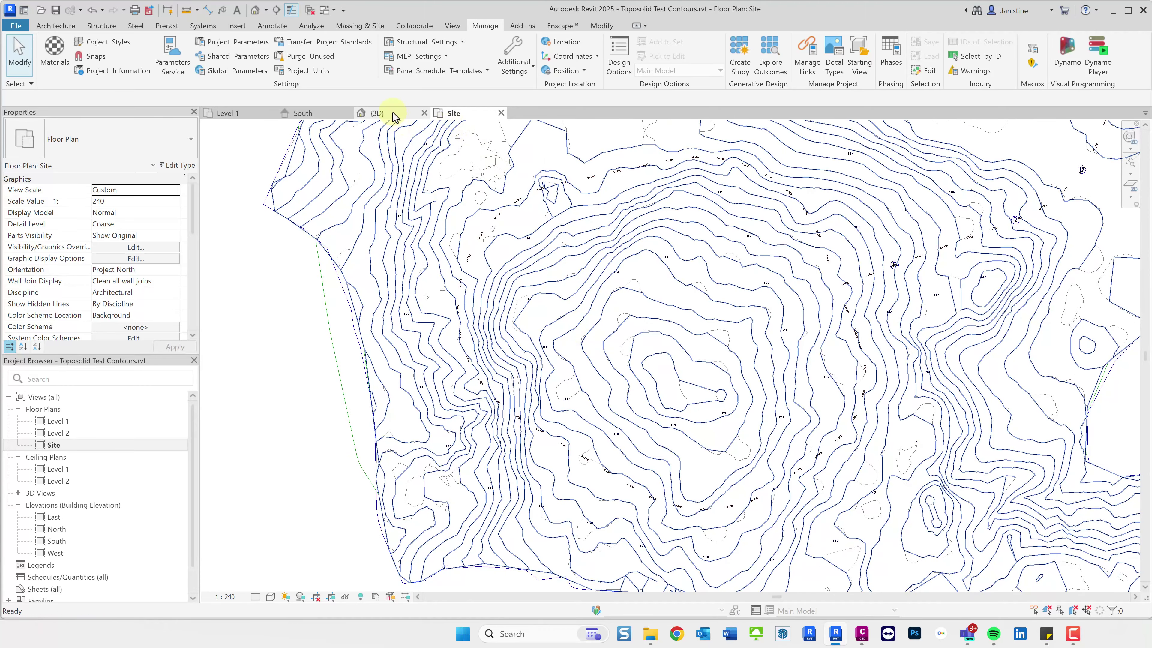
click(404, 113)
shift+middle_drag(635, 315, 476, 378)
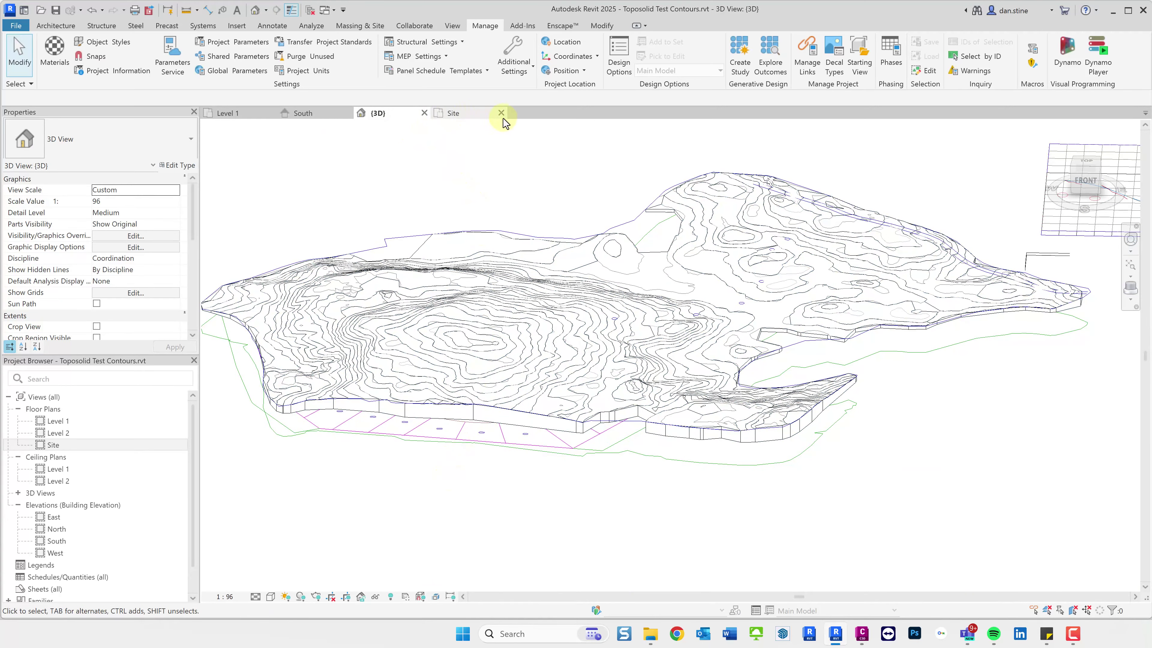
- Close the inactive views, then save and close the Toposolid Test Contours project
click(292, 9)
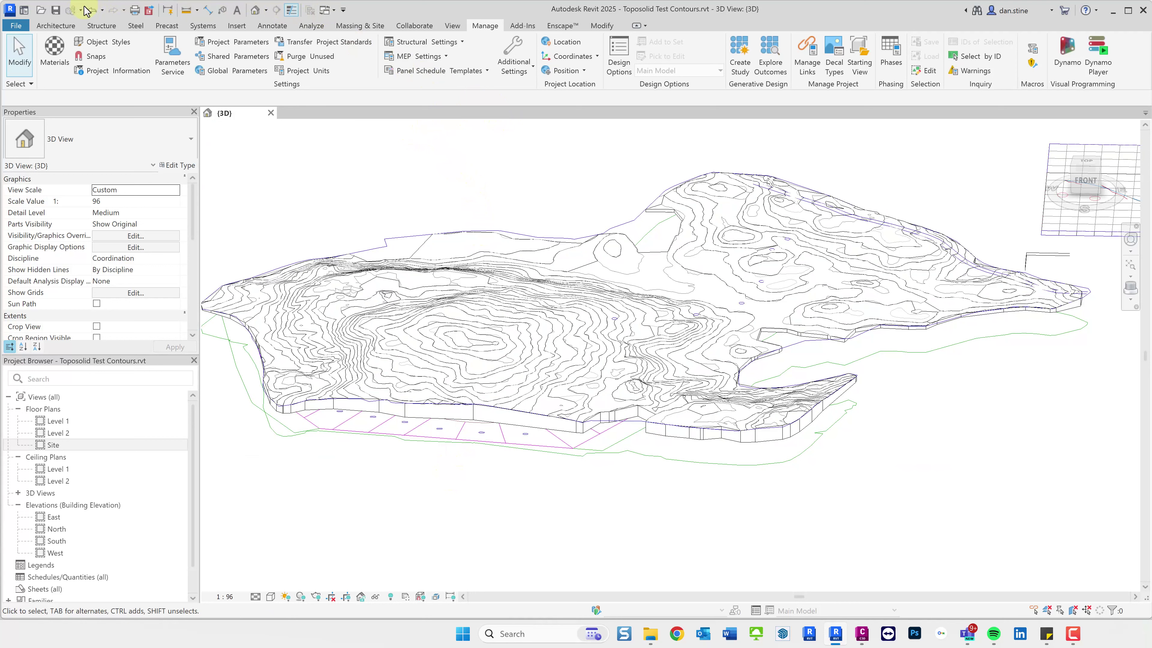
click(56, 9)
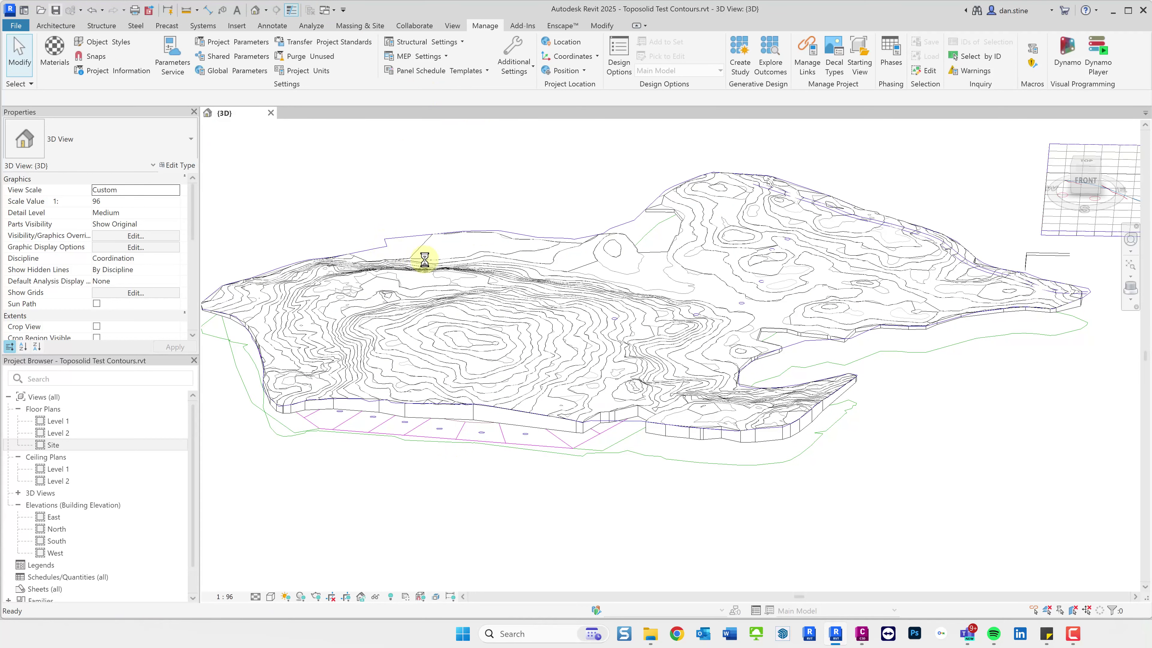
click(271, 114)
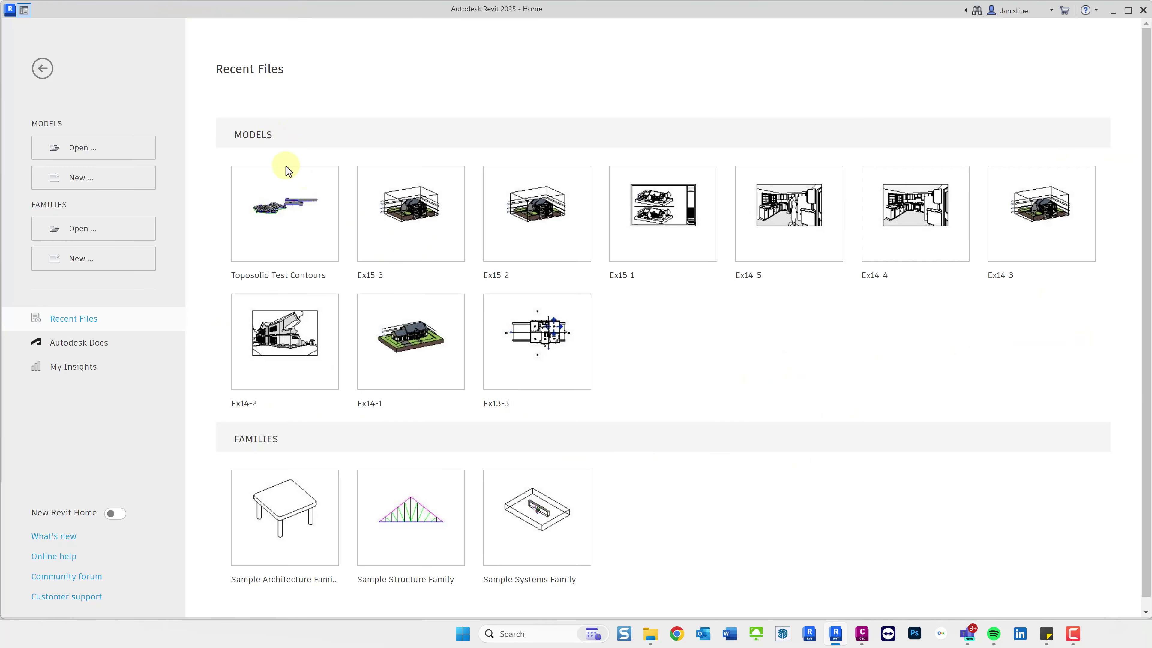
- Create a new project from the English-Imperial default.rte template
click(80, 177)
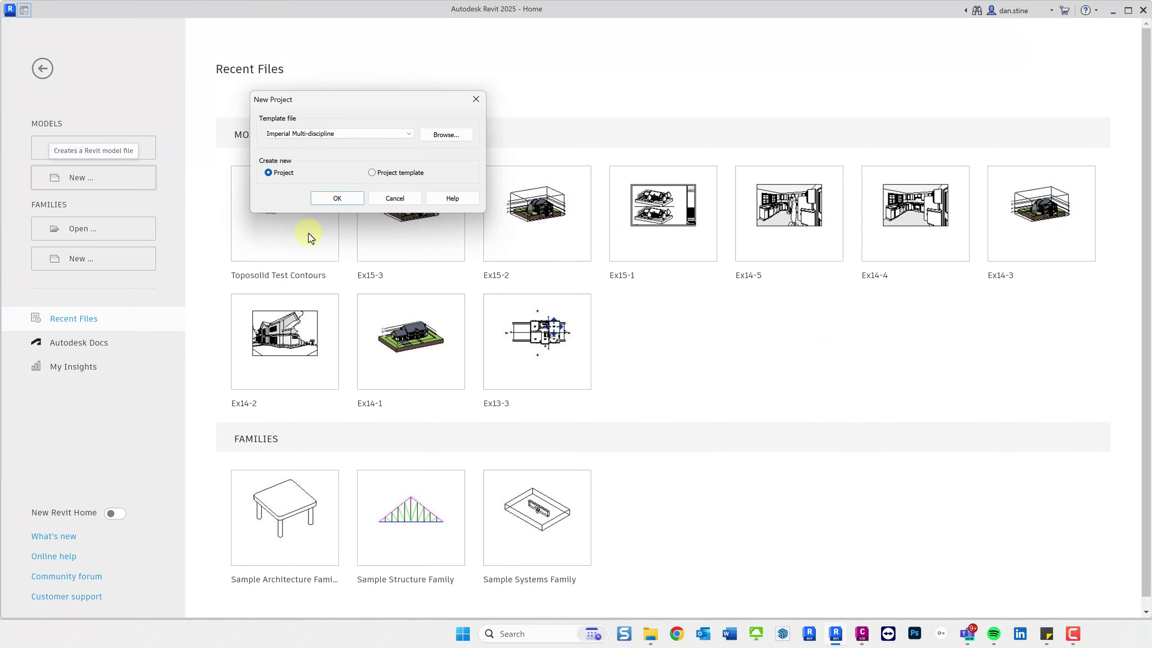
click(451, 130)
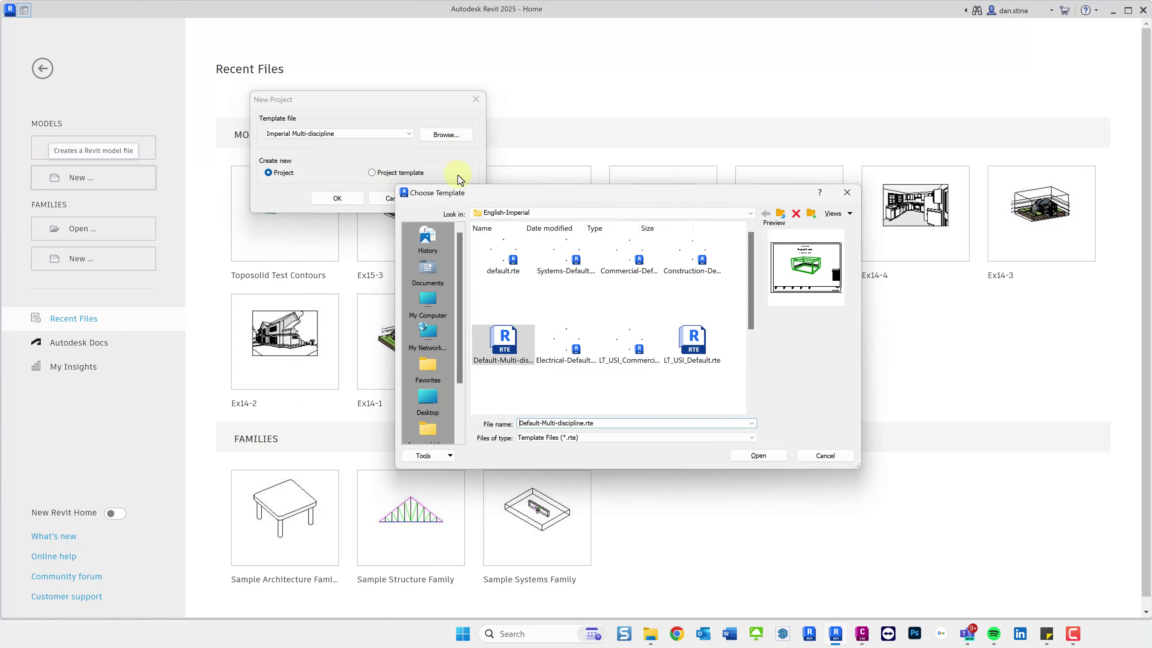
double_click(478, 227)
click(336, 198)
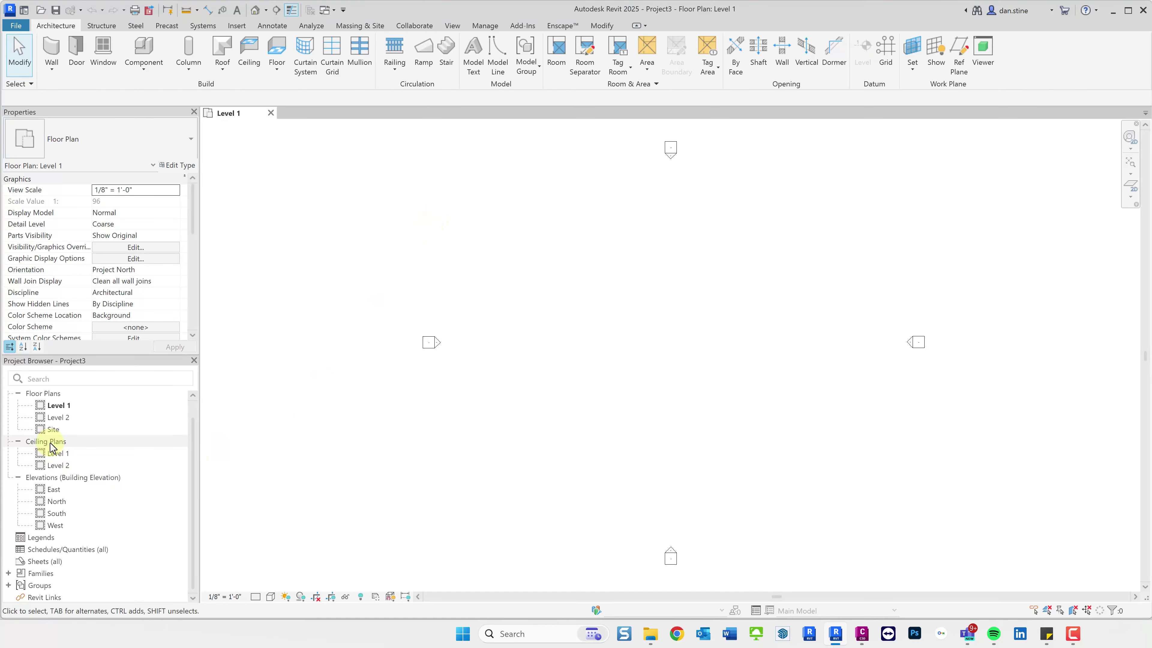
- Open the Site floor plan and link ACAD-Triangulated-Civil CAD Example-Model.dwg into it
double_click(53, 429)
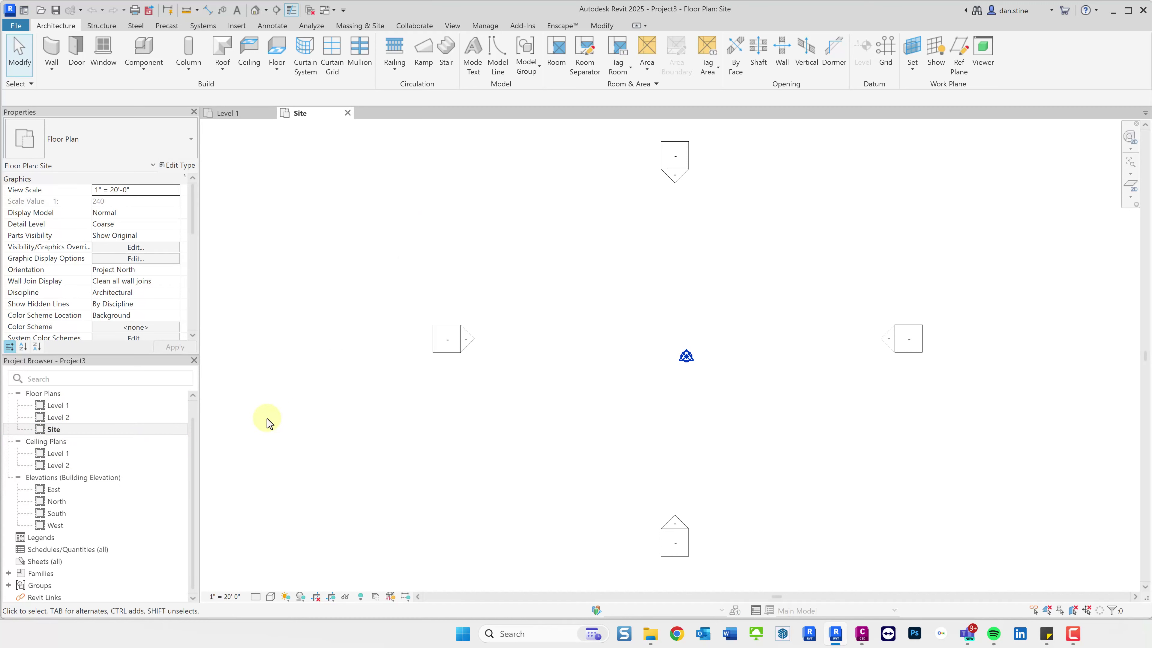
scroll(160, 279, down, 4)
scroll(156, 278, down, 4)
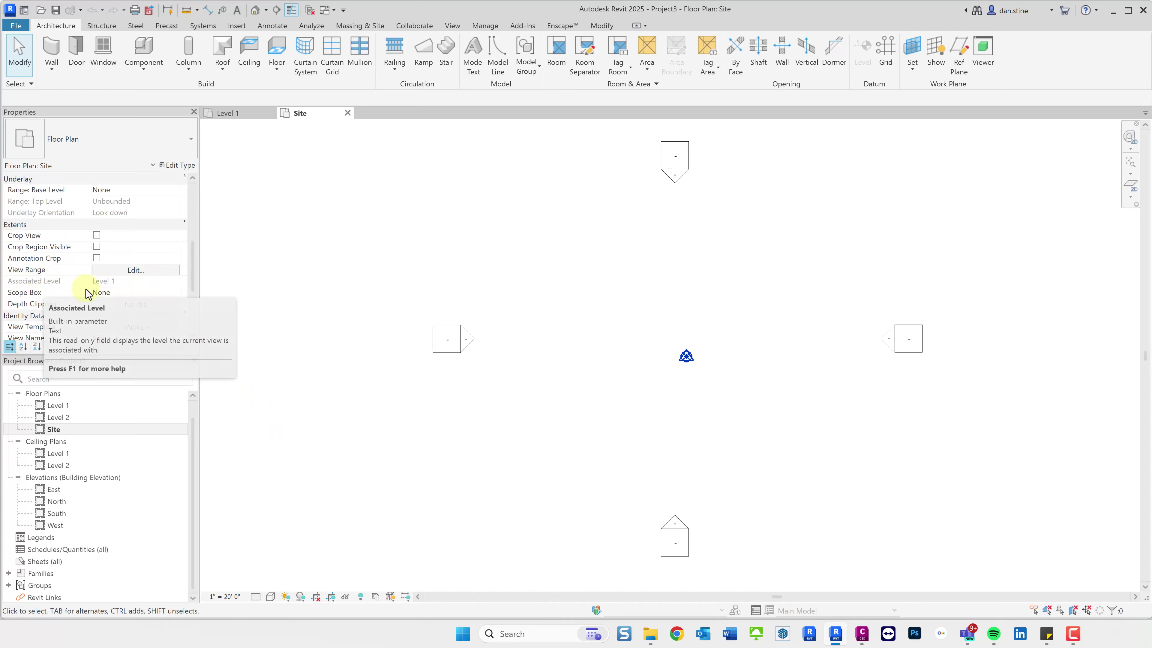
click(232, 26)
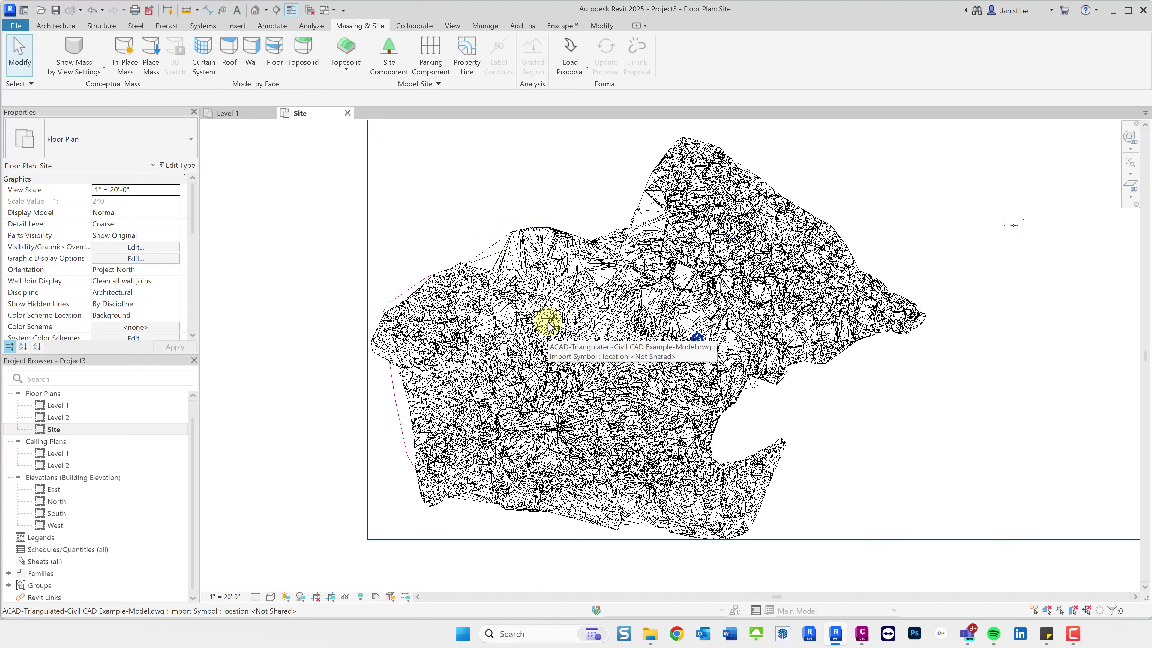
- Query a triangle line in the linked triangulated DWG to identify the layer it is on
click(548, 289)
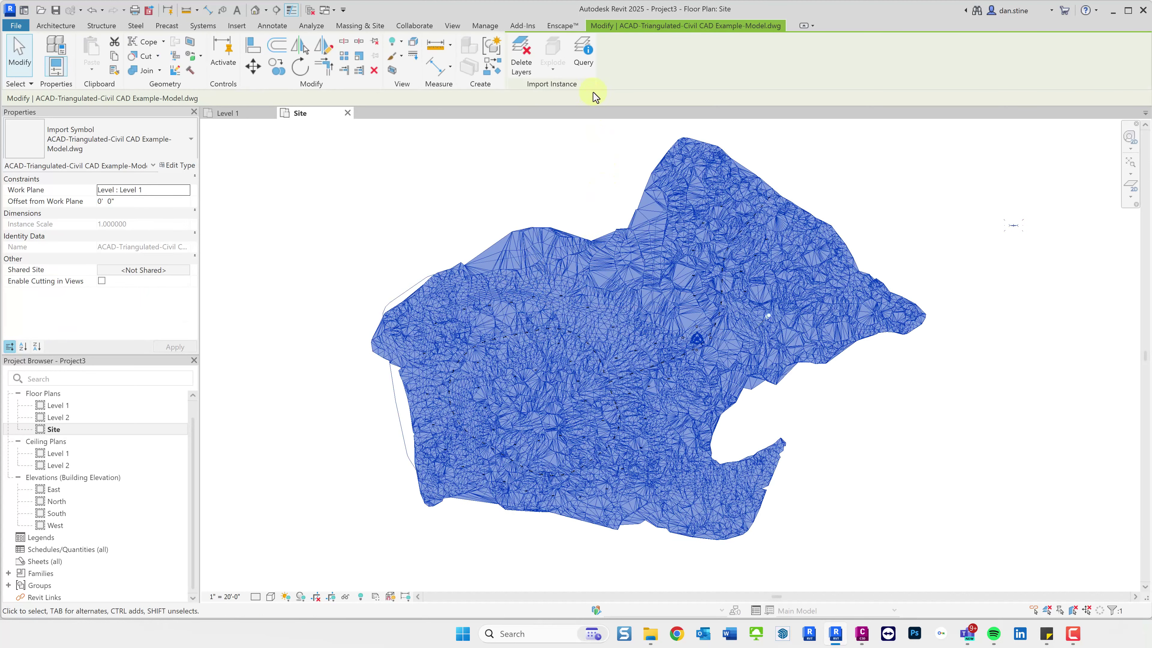
click(584, 53)
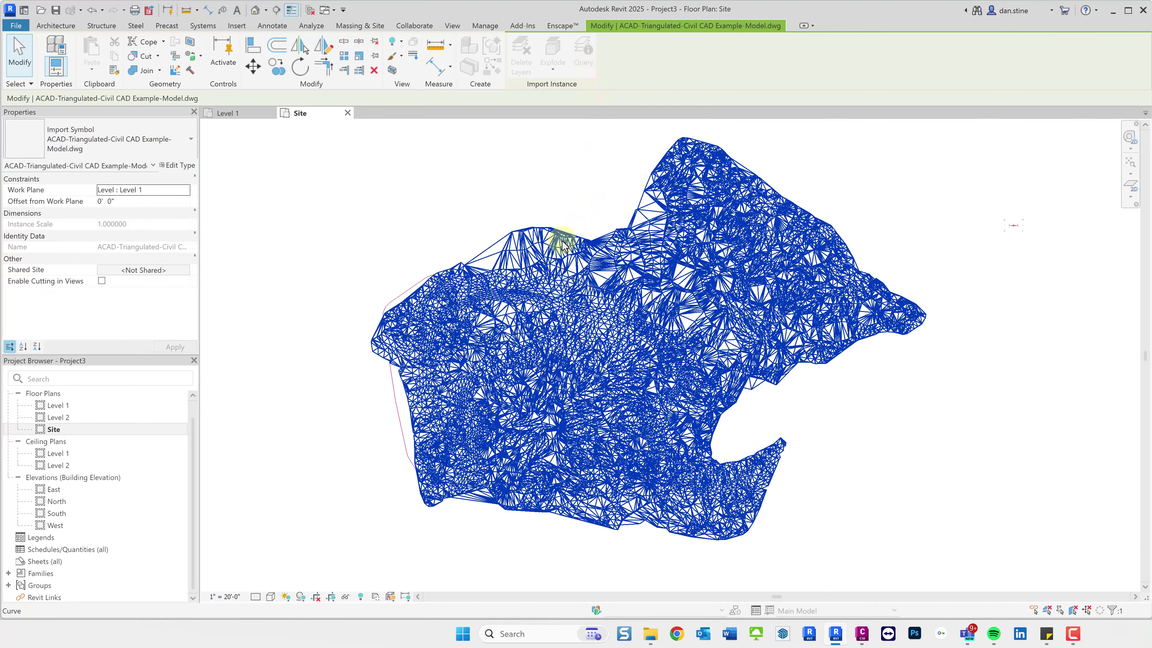
click(557, 251)
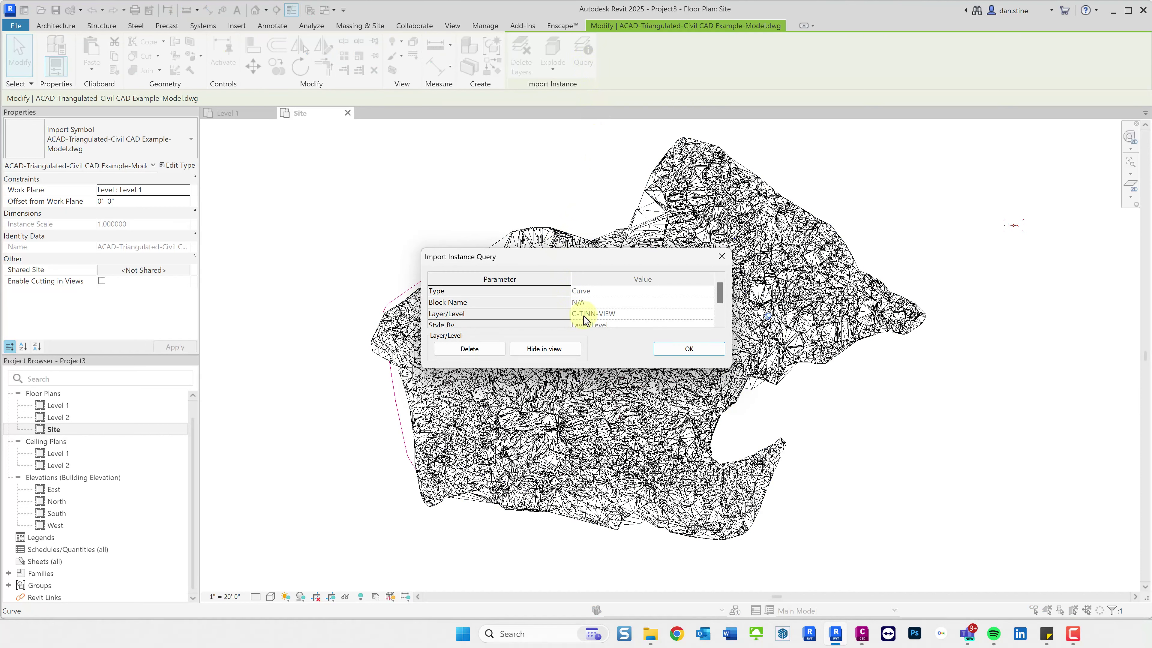
click(687, 349)
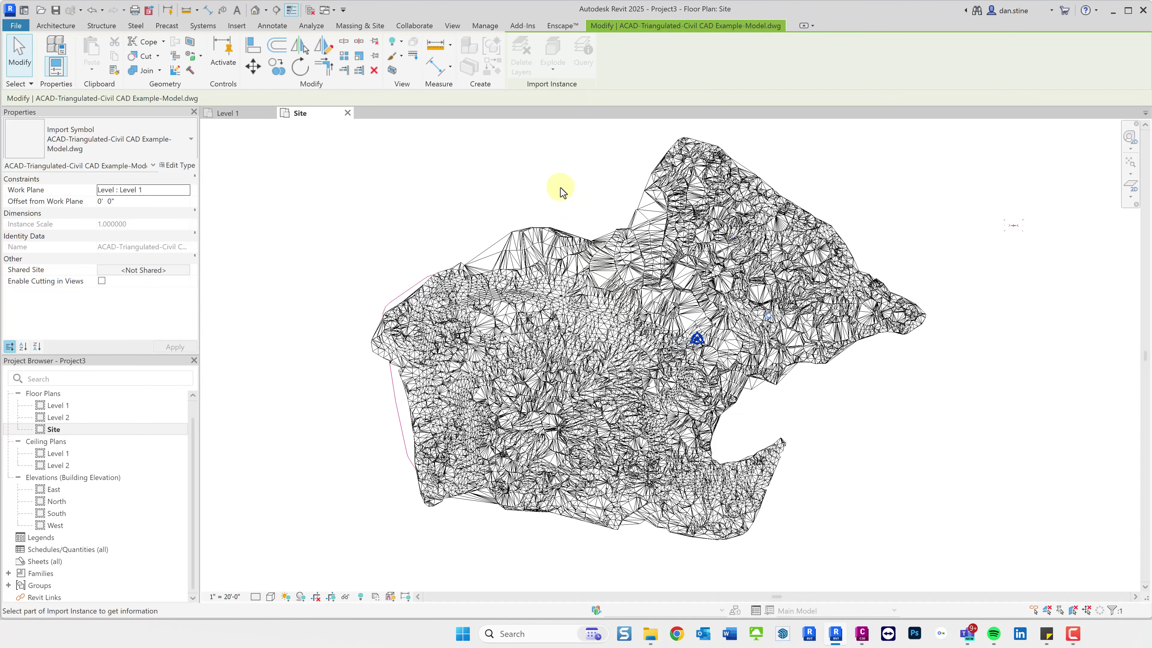
- Create a toposolid from the linked triangulated DWG using only the points on layer C-TINN-VIEW
click(359, 26)
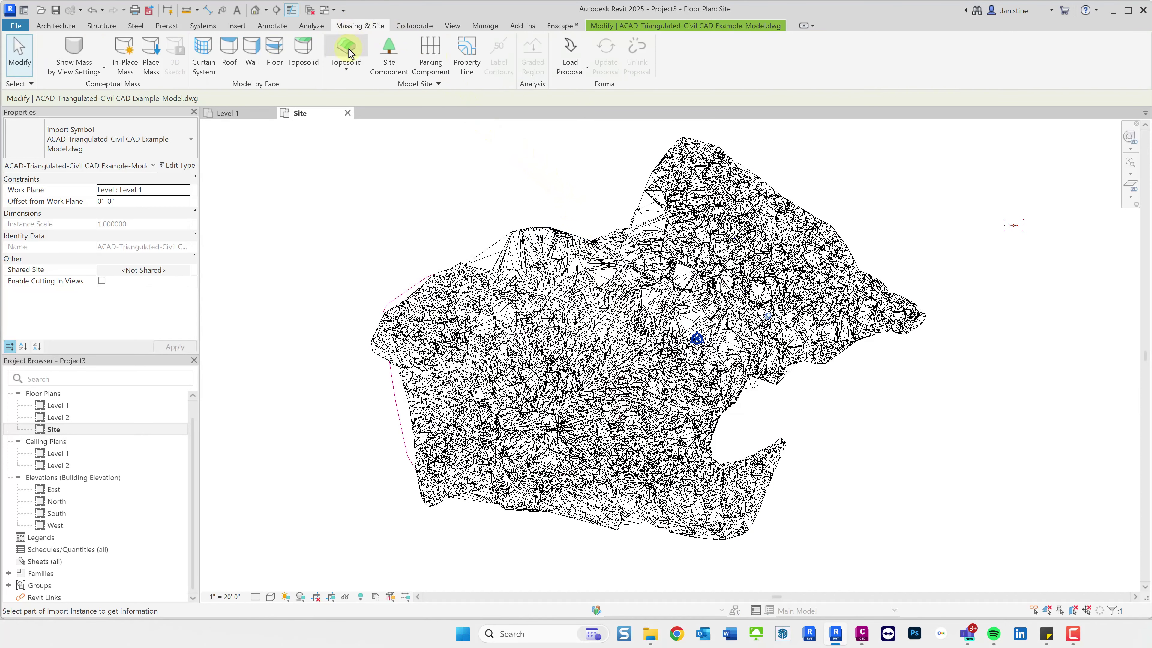
click(347, 66)
click(363, 116)
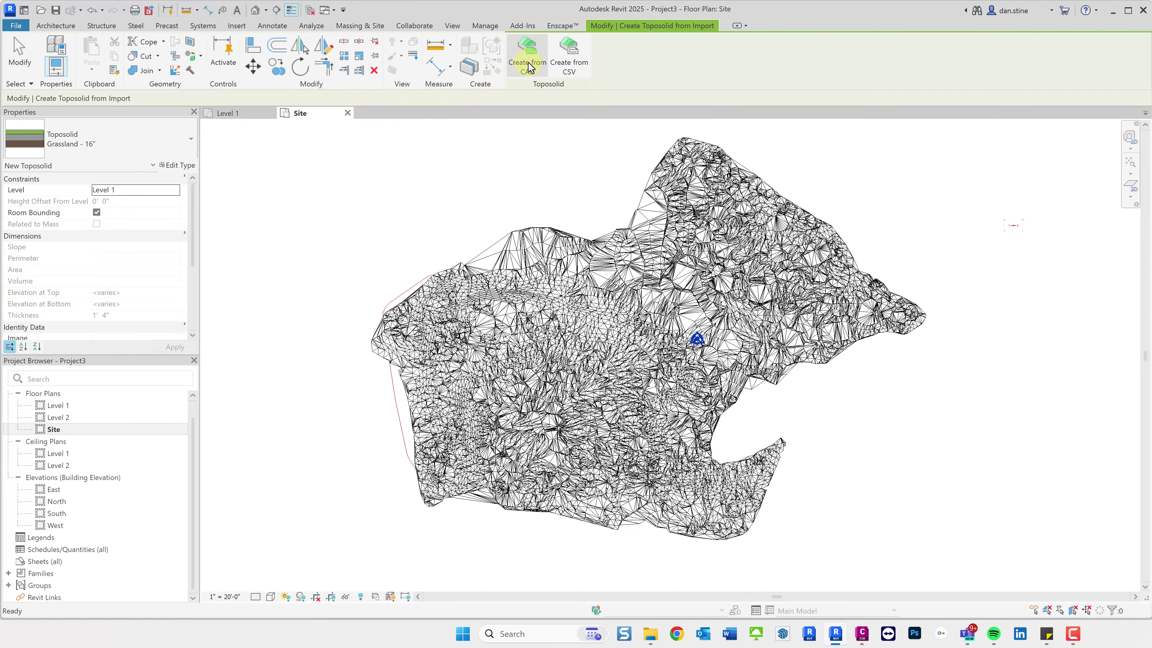
click(550, 243)
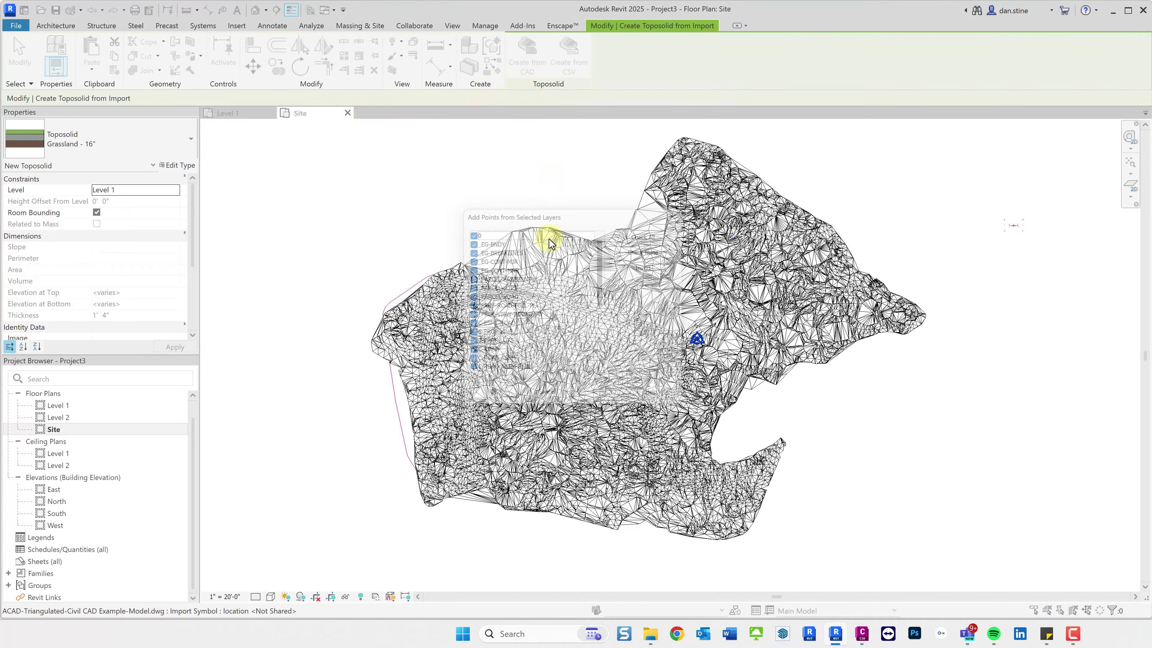
click(666, 248)
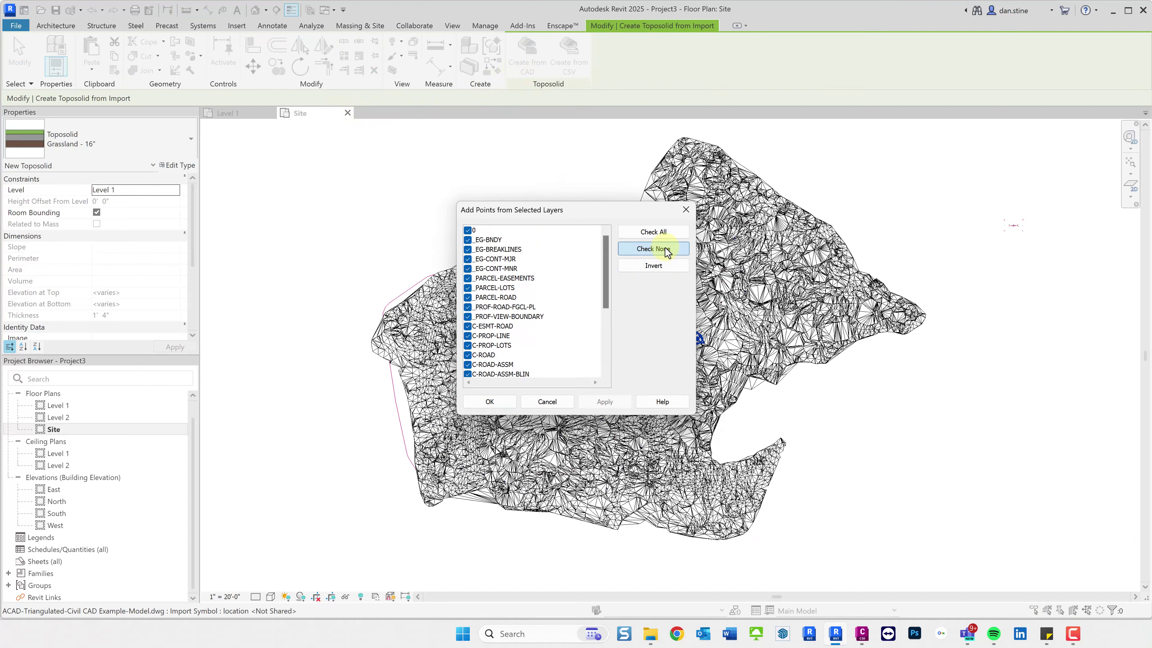
scroll(496, 328, down, 4)
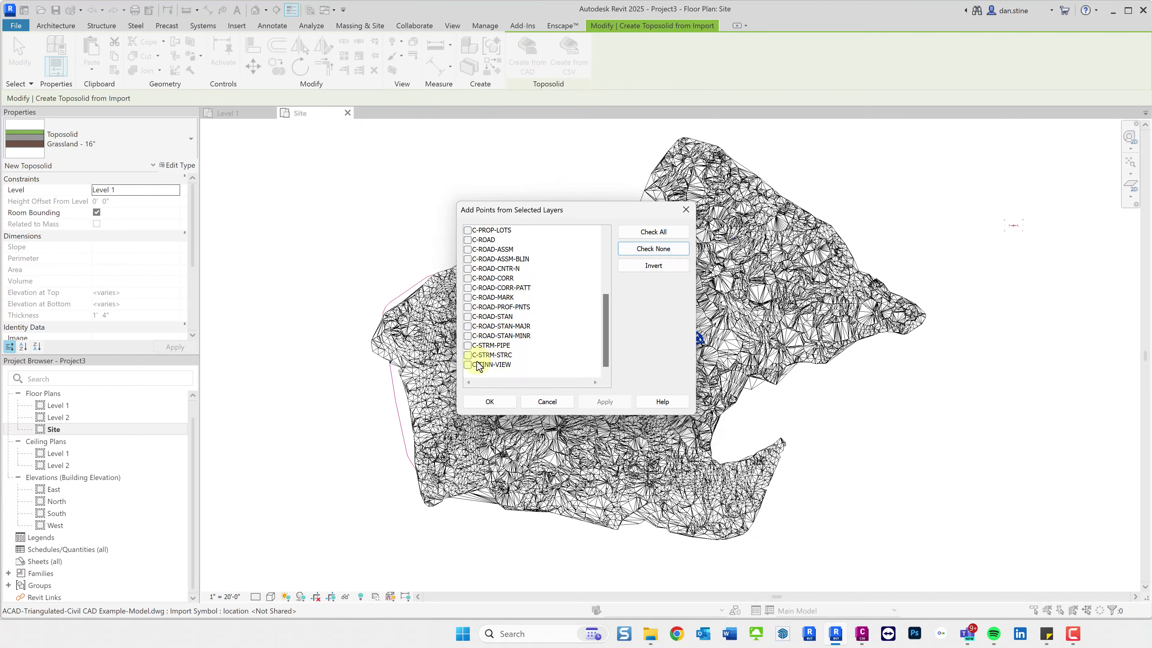
click(468, 365)
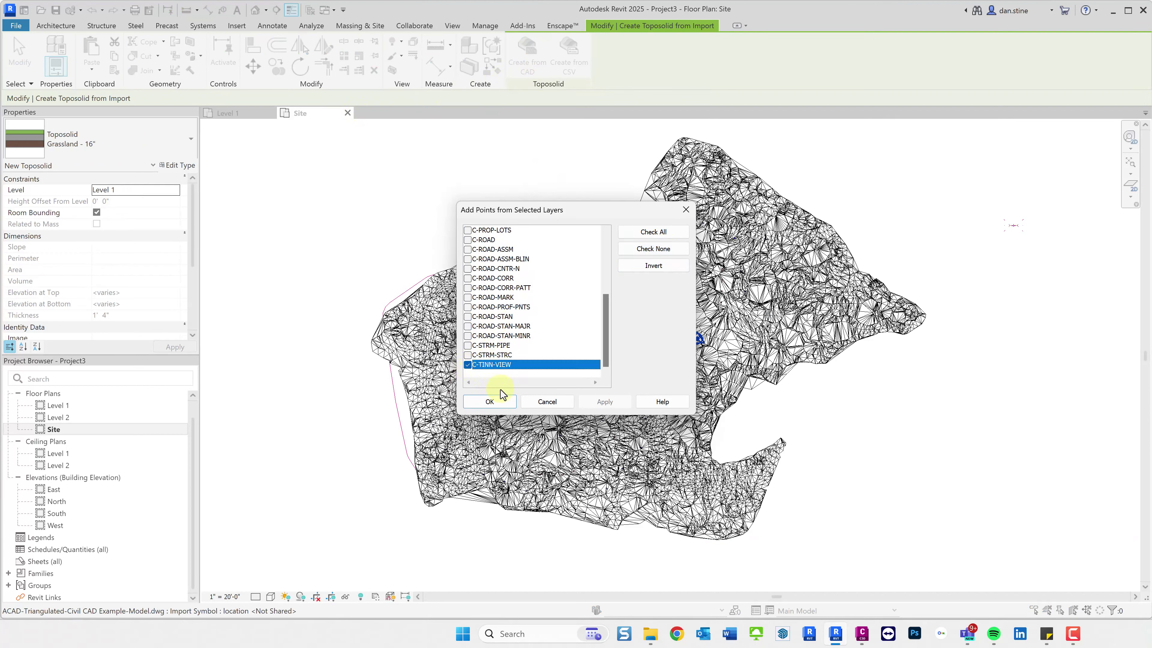
click(502, 401)
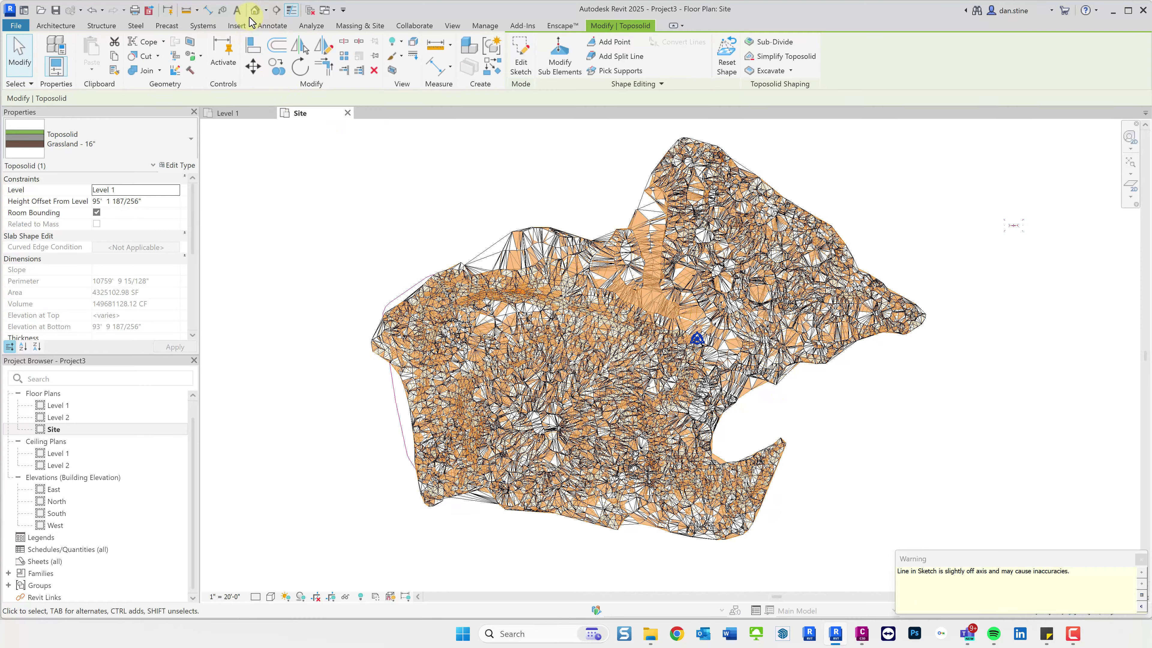
- Open the default 3D view and inspect how the toposolid's surface follows the linked triangulation
click(255, 10)
shift+middle_drag(656, 378, 702, 437)
scroll(607, 304, up, 6)
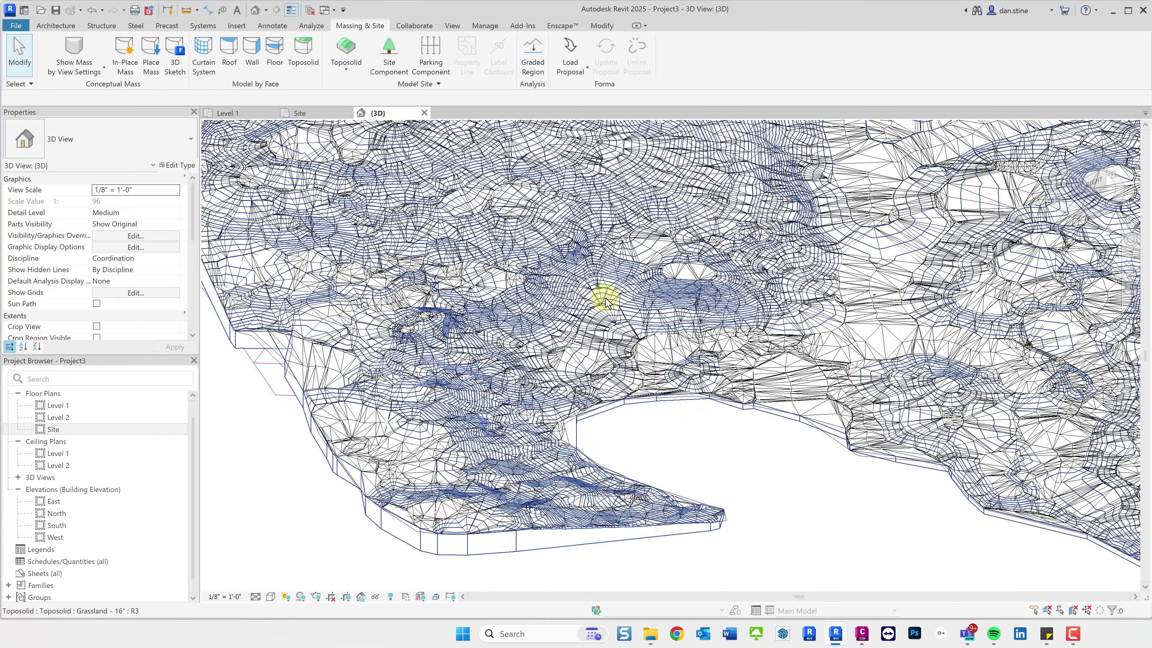
scroll(656, 334, up, 4)
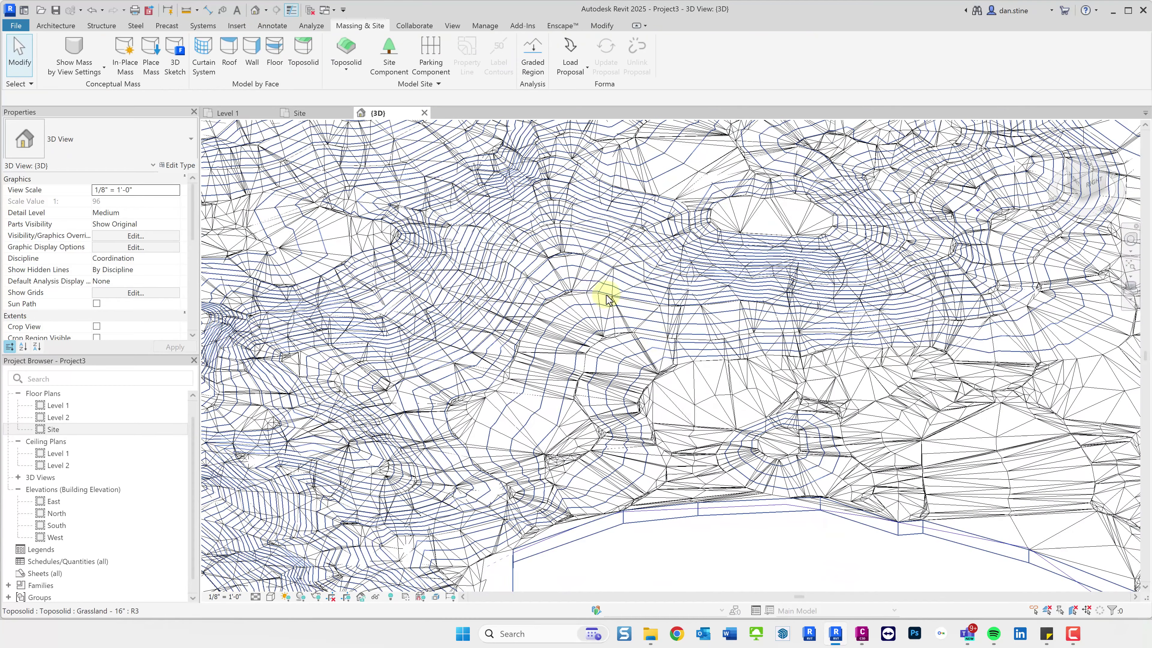
scroll(584, 294, up, 3)
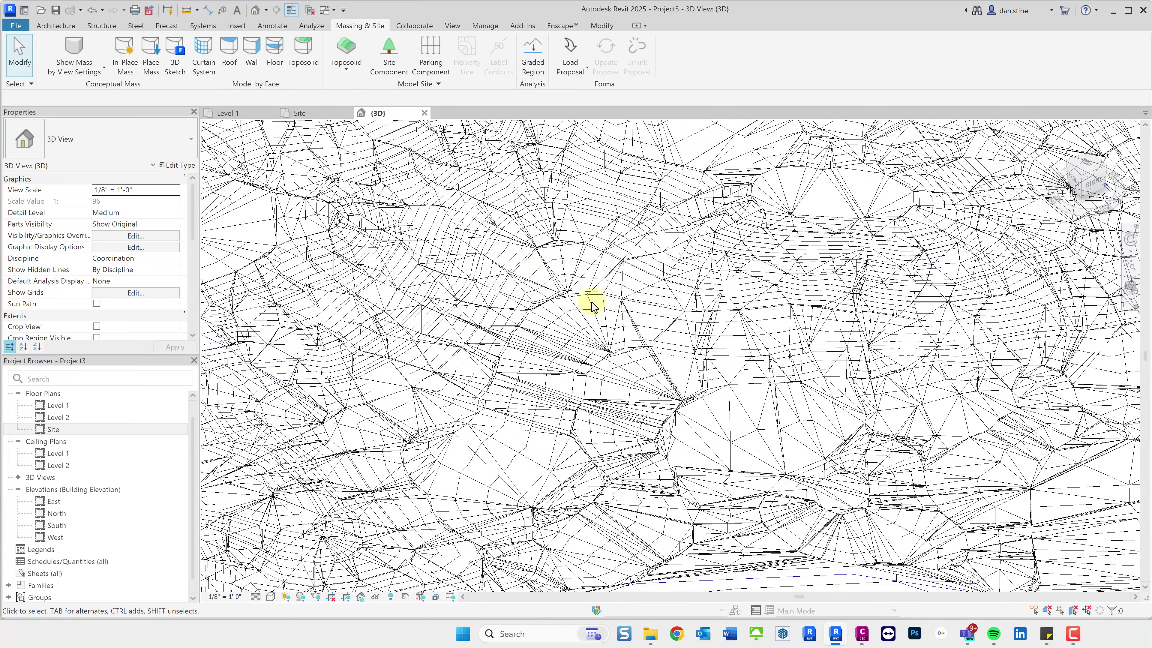
scroll(591, 303, down, 5)
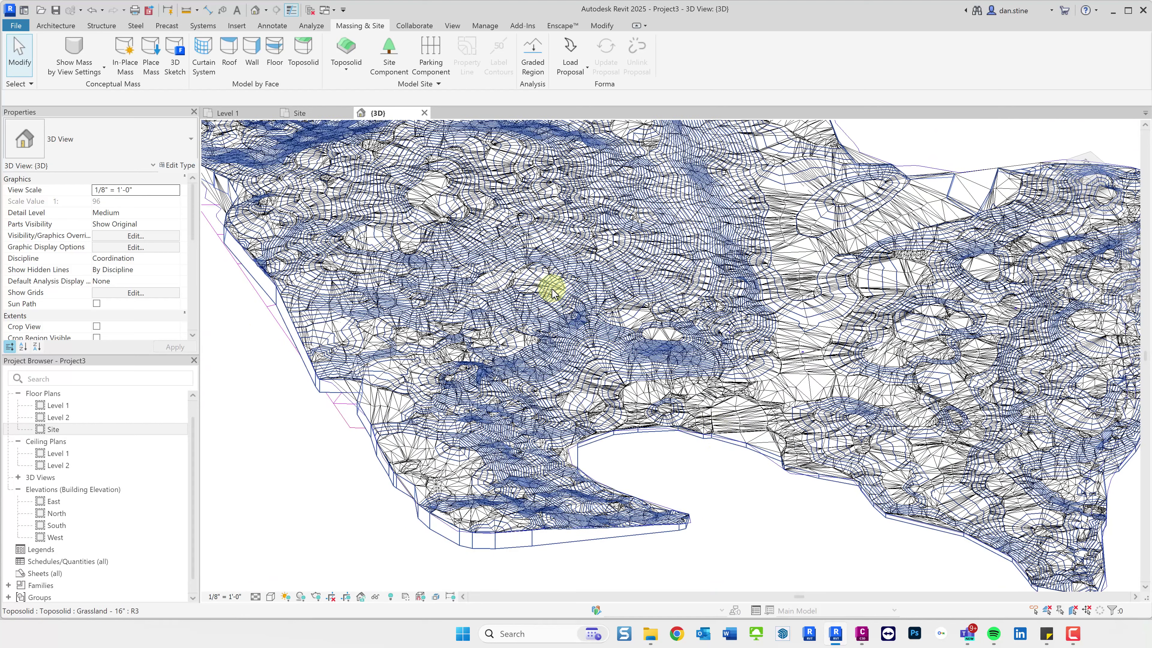
- Return to the Site plan and reload the triangulated CAD link from ACAD-Contour-Civil CAD Example-Model.dwg
click(301, 113)
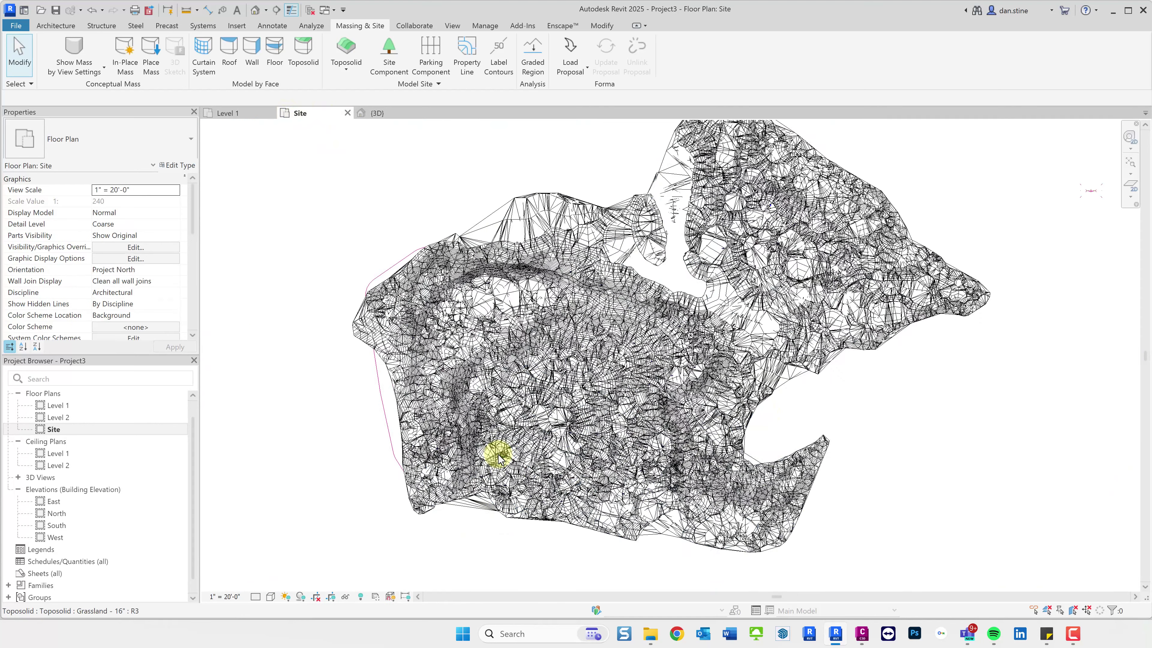
scroll(498, 457, up, 3)
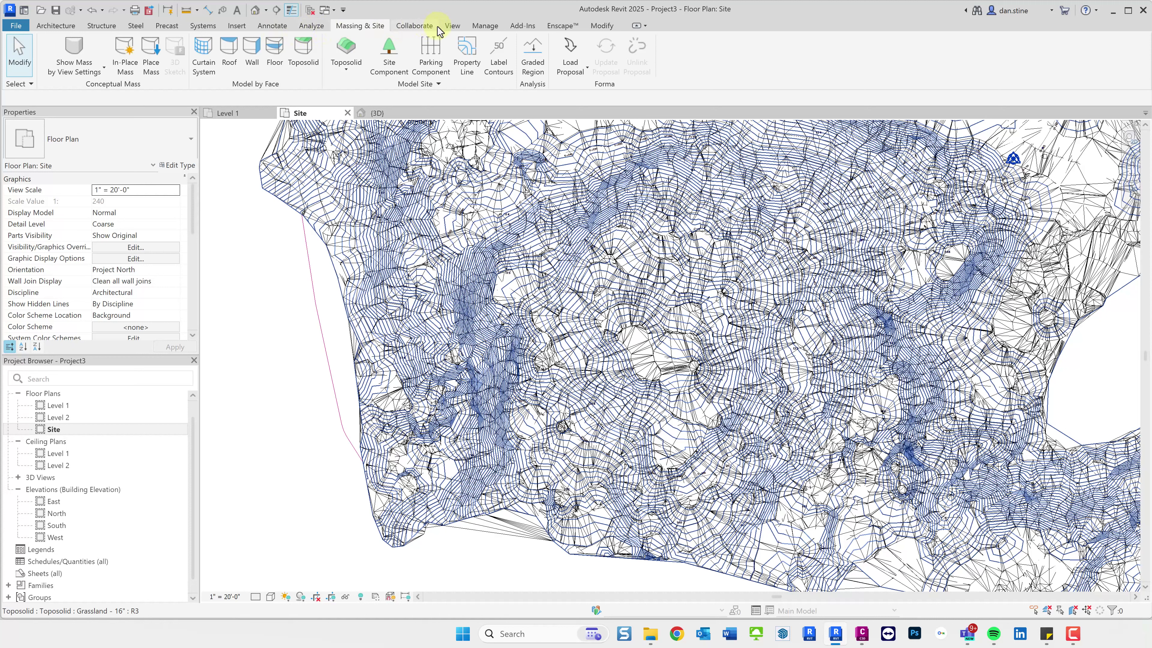
click(485, 26)
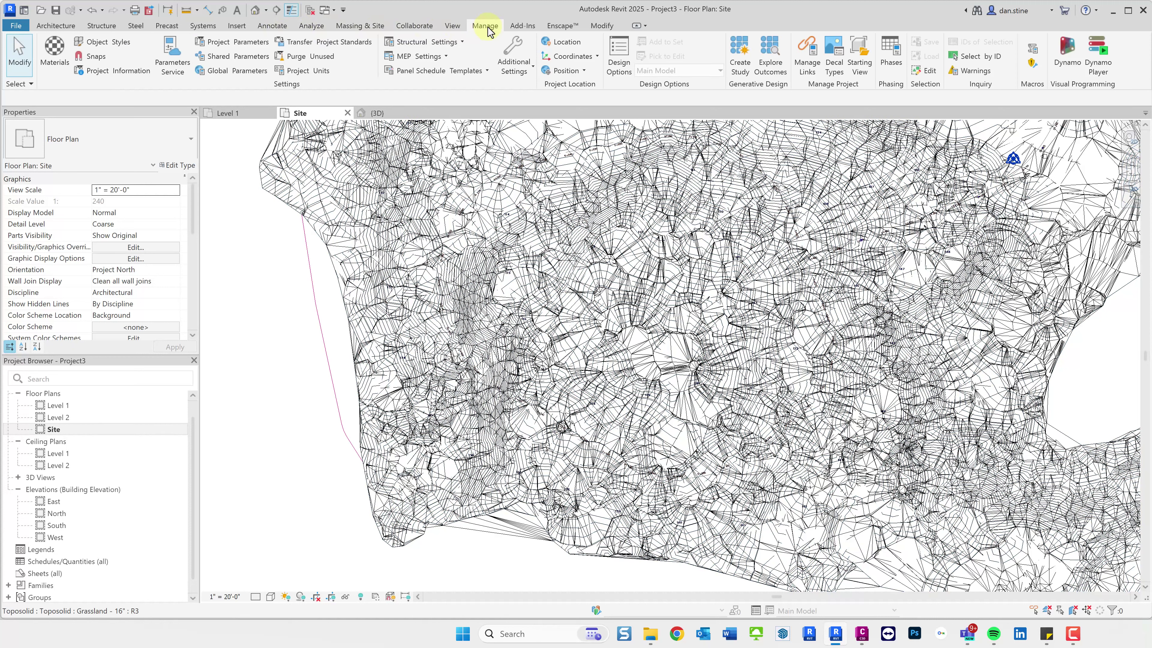
click(809, 73)
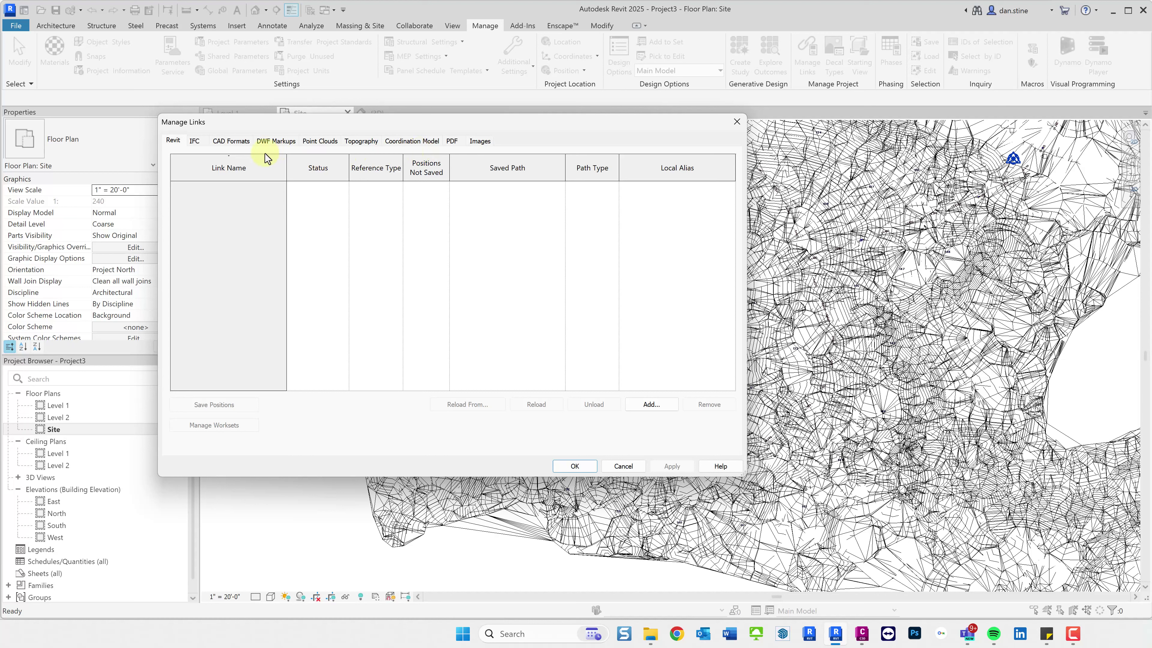
click(236, 141)
click(259, 184)
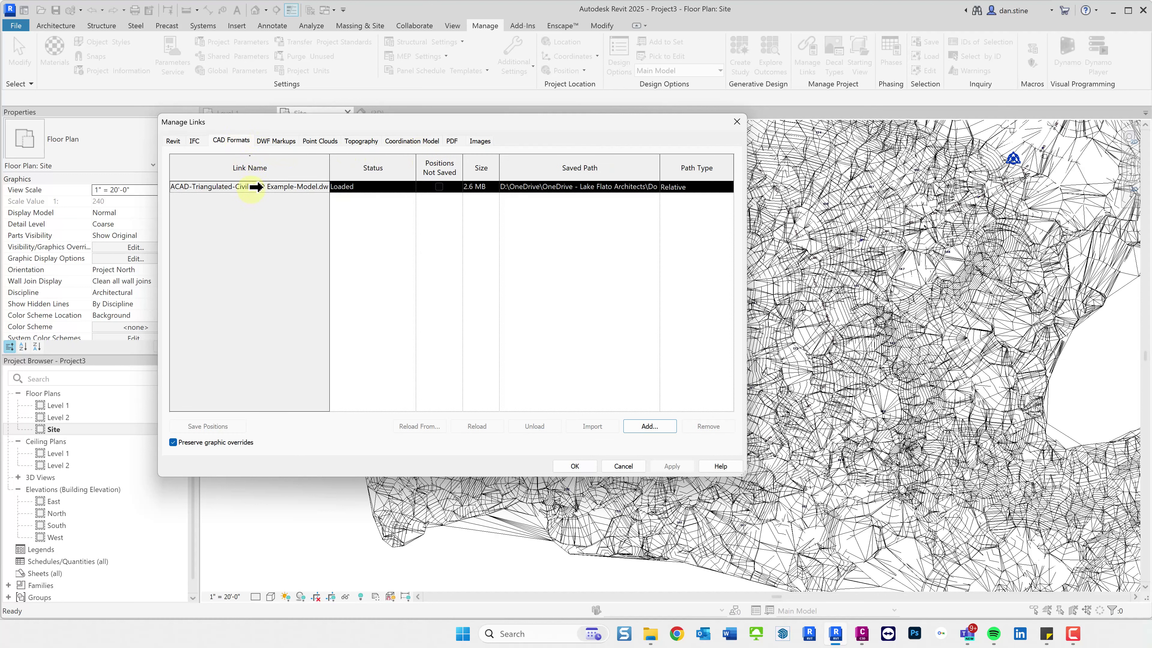
click(429, 428)
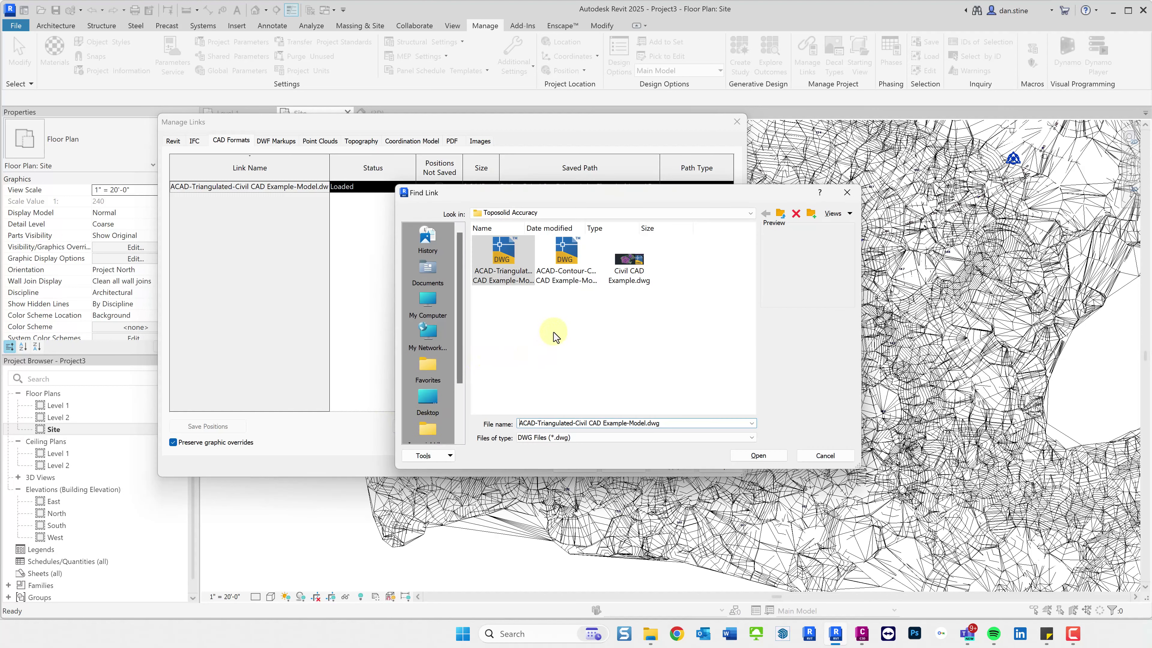
double_click(563, 260)
click(579, 458)
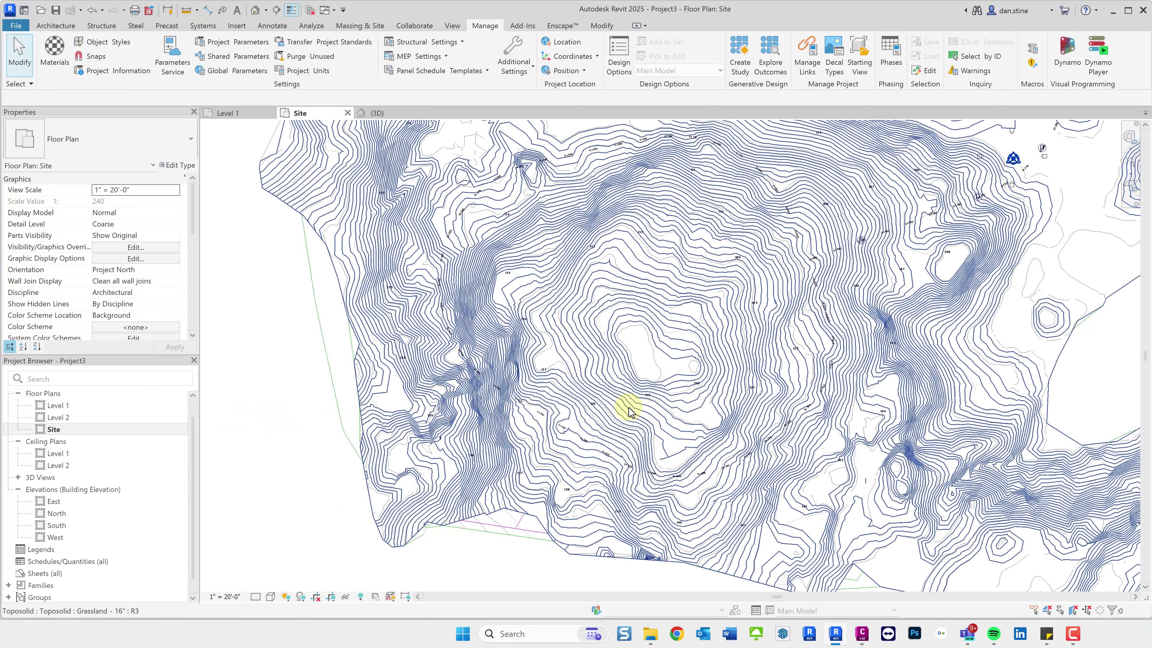
- Compare the toposolid's contours with the linked DWG contours around the hilltop and the nearby flatter area
scroll(630, 361, up, 8)
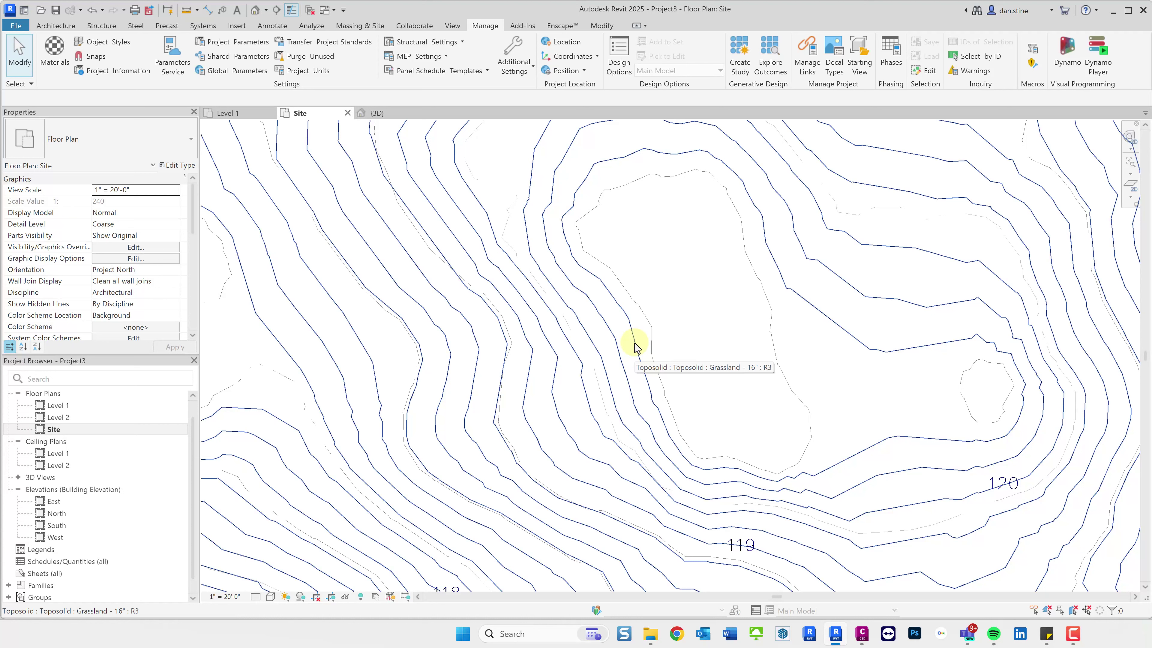
scroll(632, 349, up, 5)
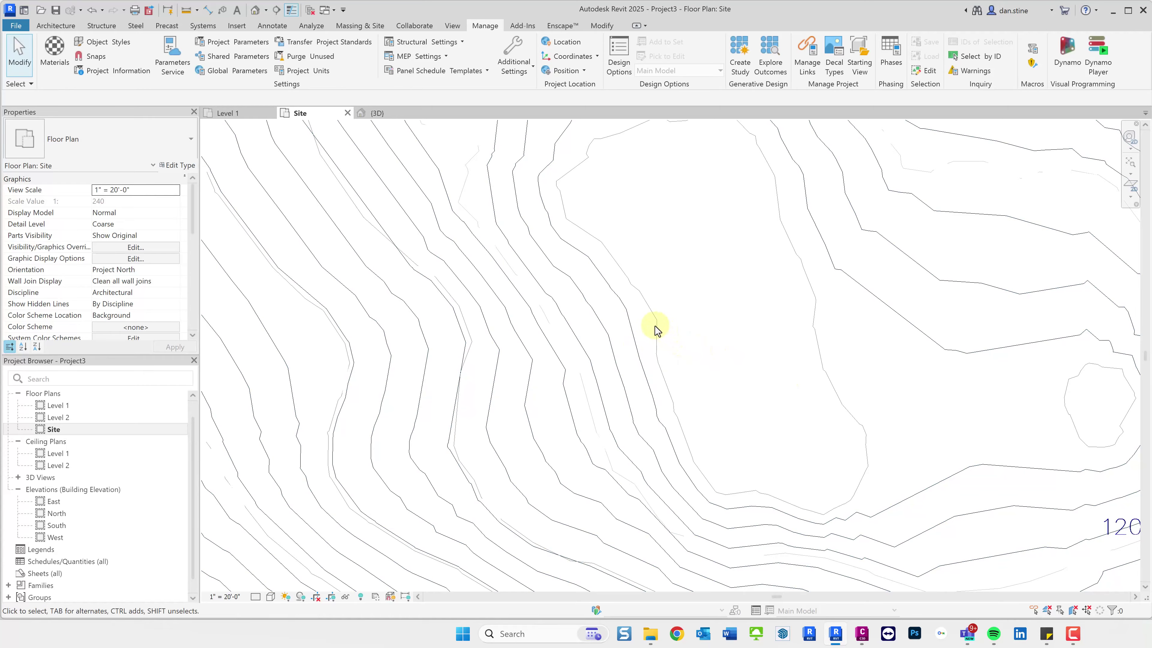
scroll(656, 326, down, 5)
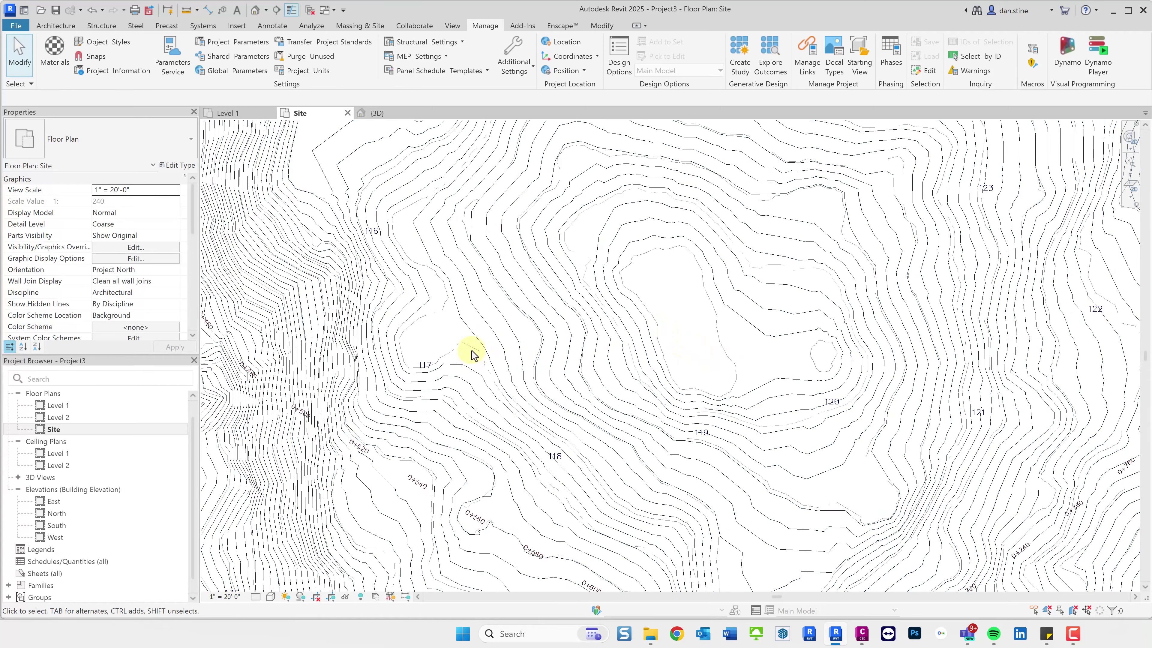
click(445, 301)
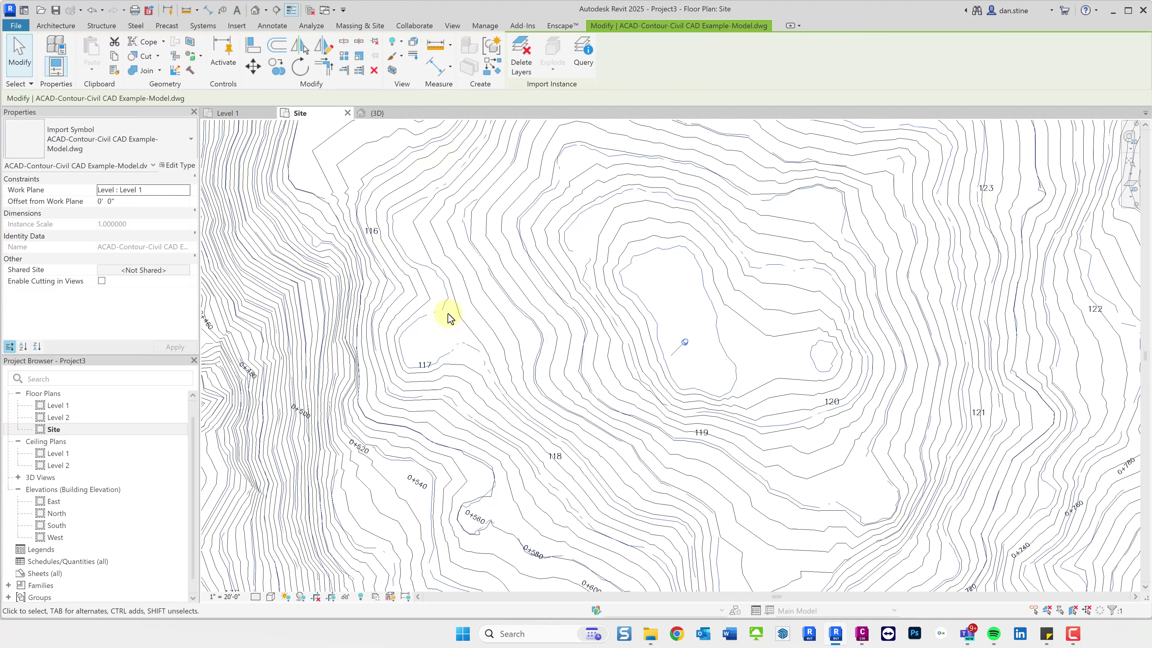
click(453, 314)
click(457, 313)
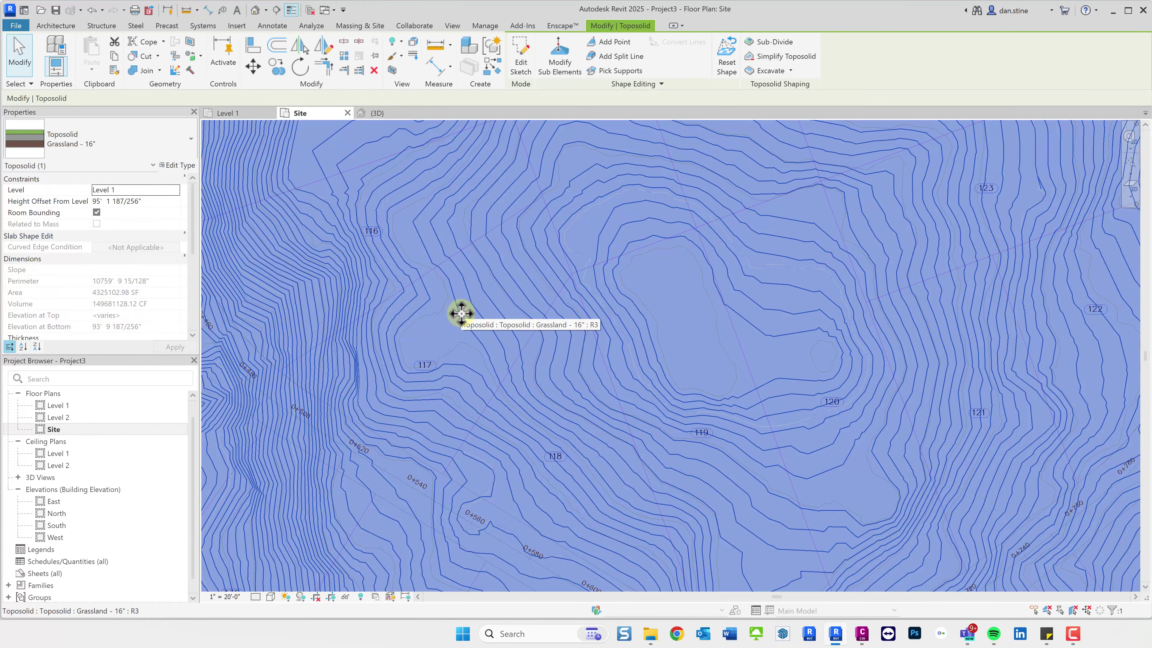
key(Escape)
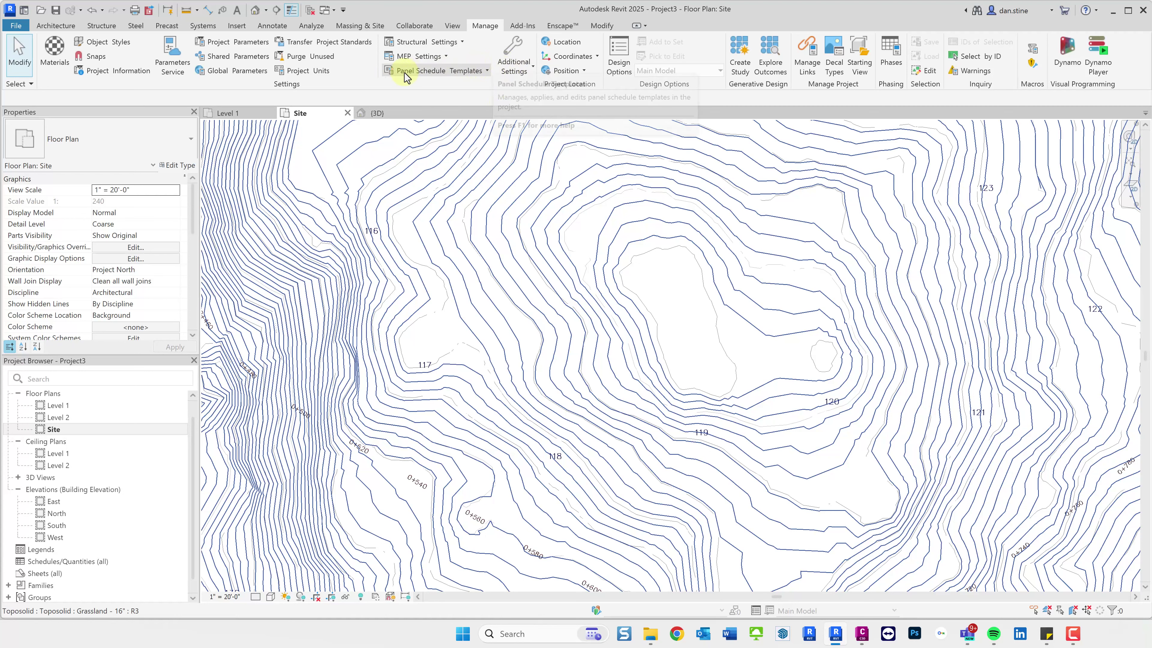
- Change the project's length units to meters
click(315, 71)
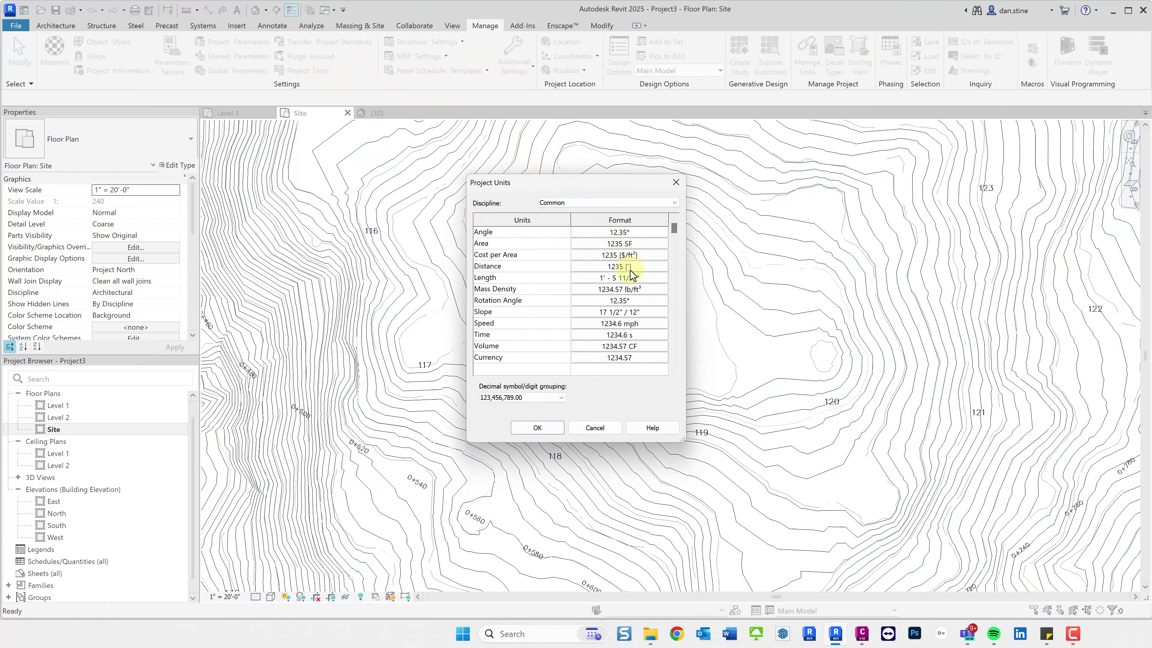
click(631, 277)
click(614, 250)
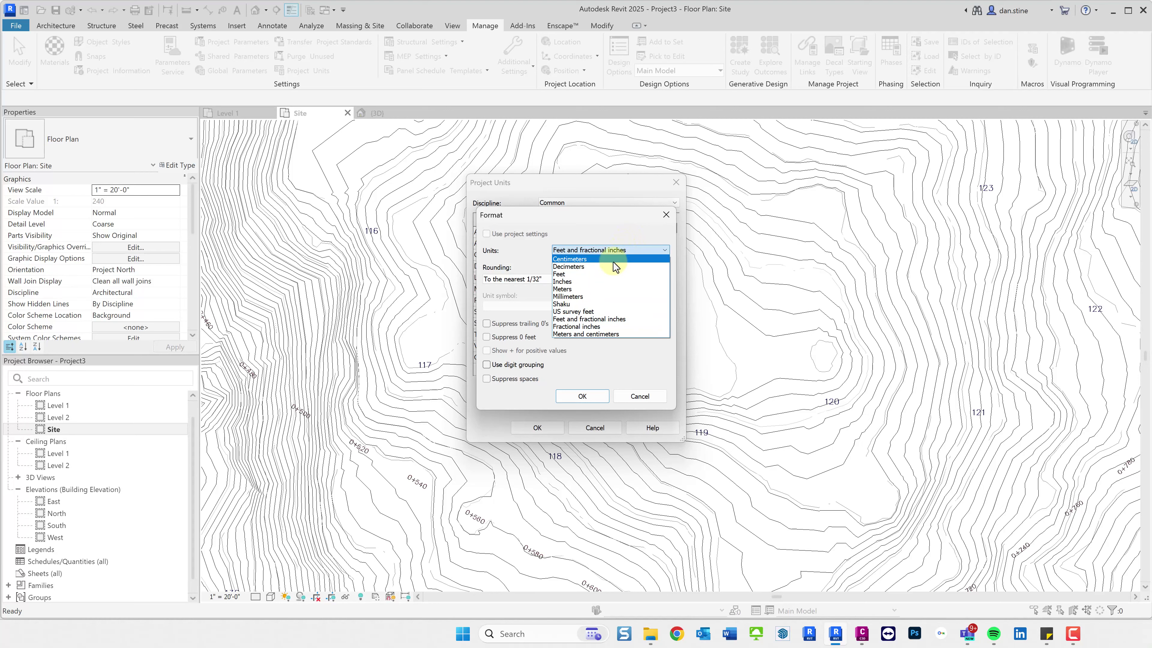
click(601, 290)
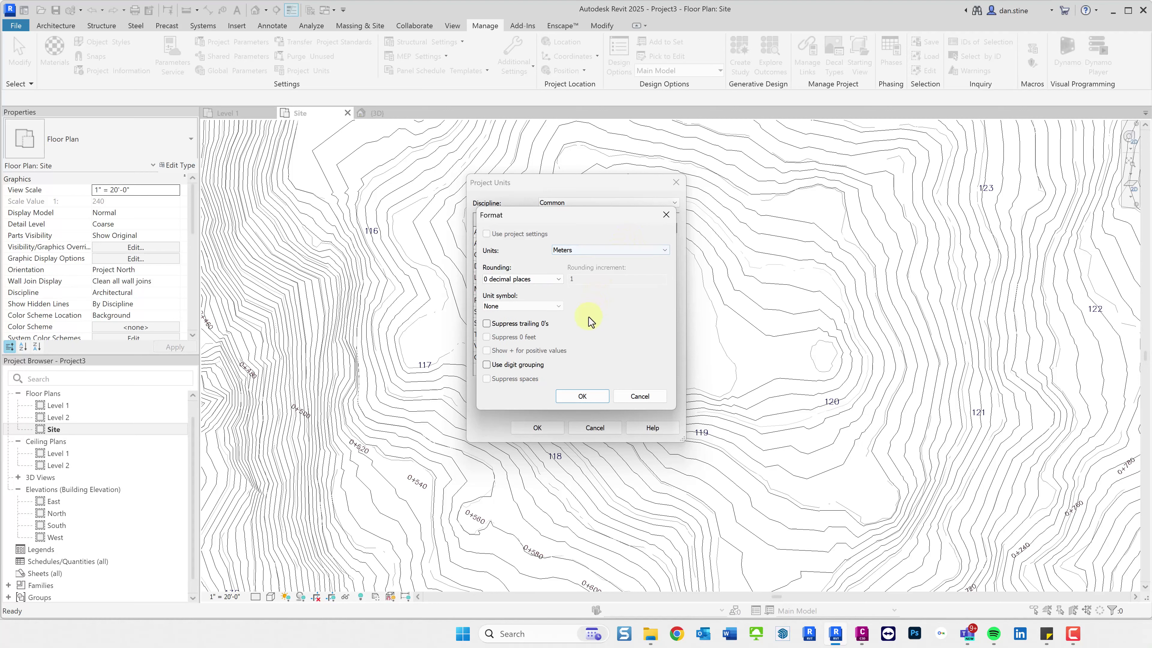
click(574, 401)
click(542, 428)
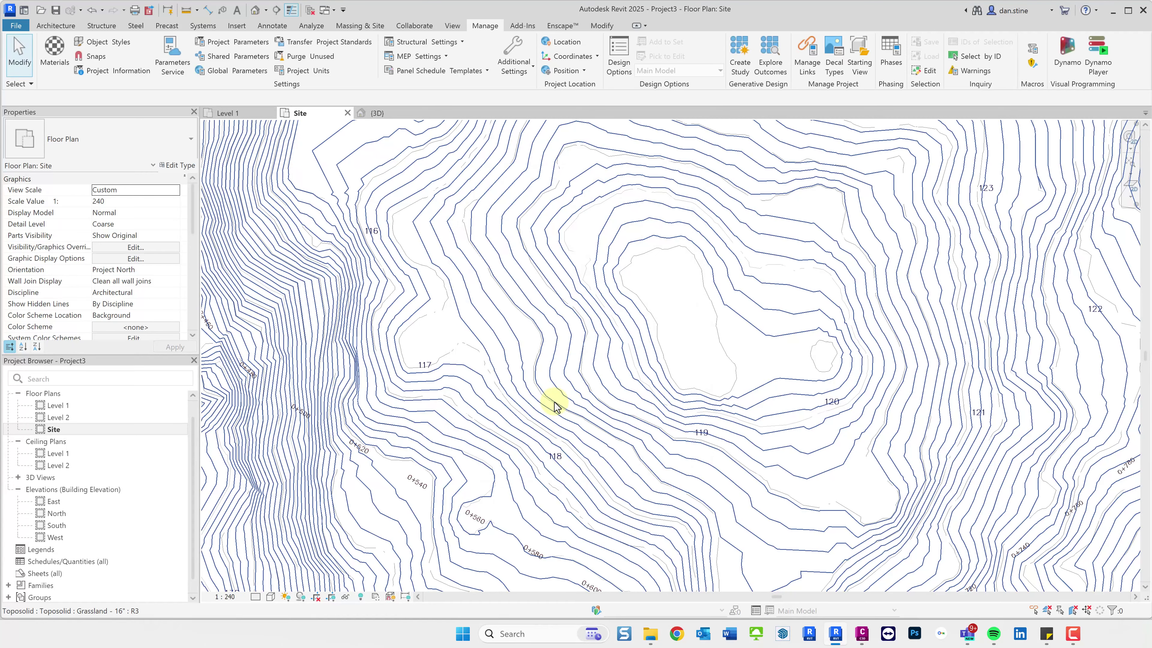
- In the Grassland - 16" toposolid type's contour display, set the secondary contour interval to 1 m and the primary interval to 5 m
click(555, 406)
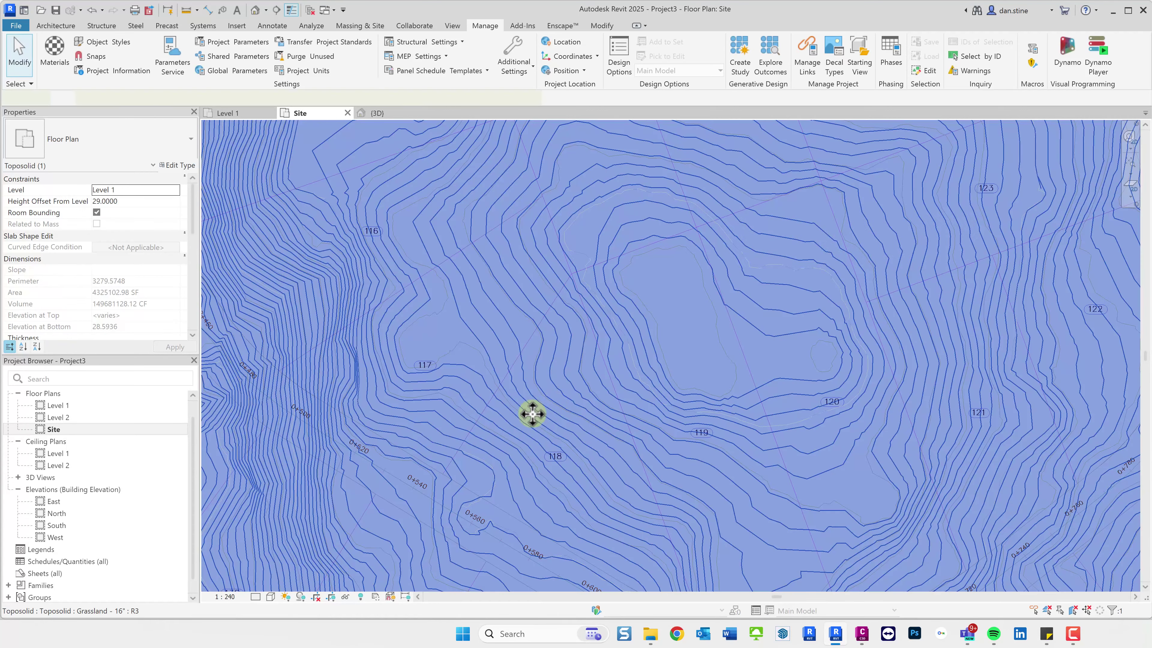
click(184, 166)
click(655, 230)
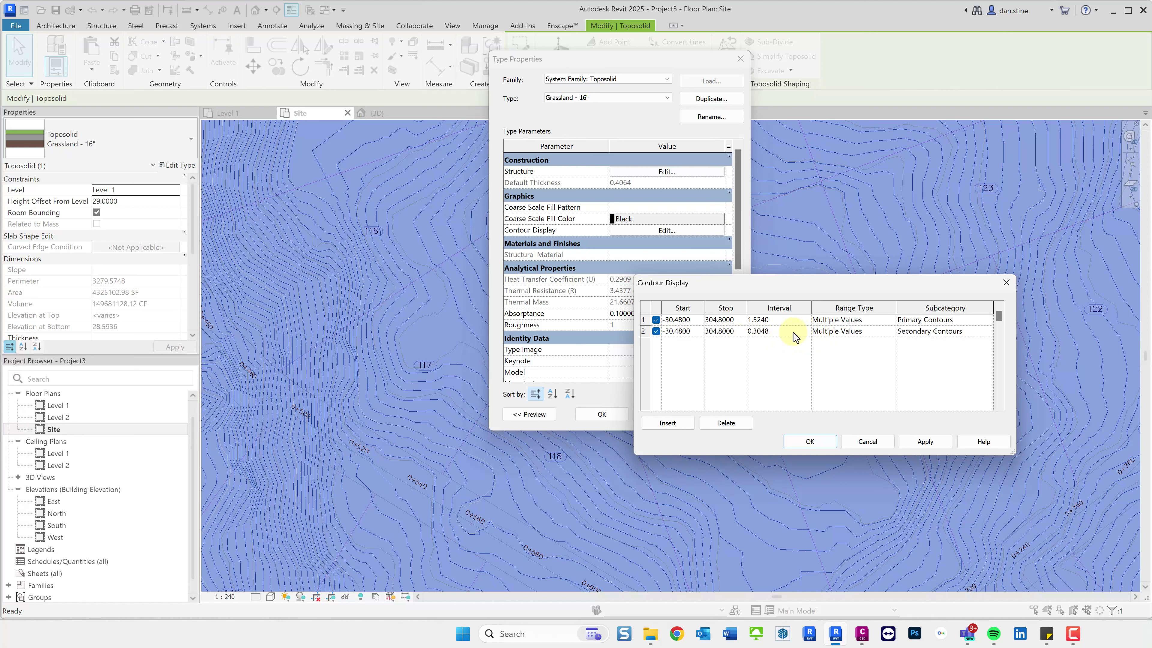
click(793, 332)
text(1m)
click(793, 321)
click(790, 320)
text(5)
text(m)
- Set the start elevation of both the secondary and primary contour ranges to 0 and apply the contour settings to the toposolid type
click(696, 331)
text(00)
click(666, 319)
text(0)
click(810, 442)
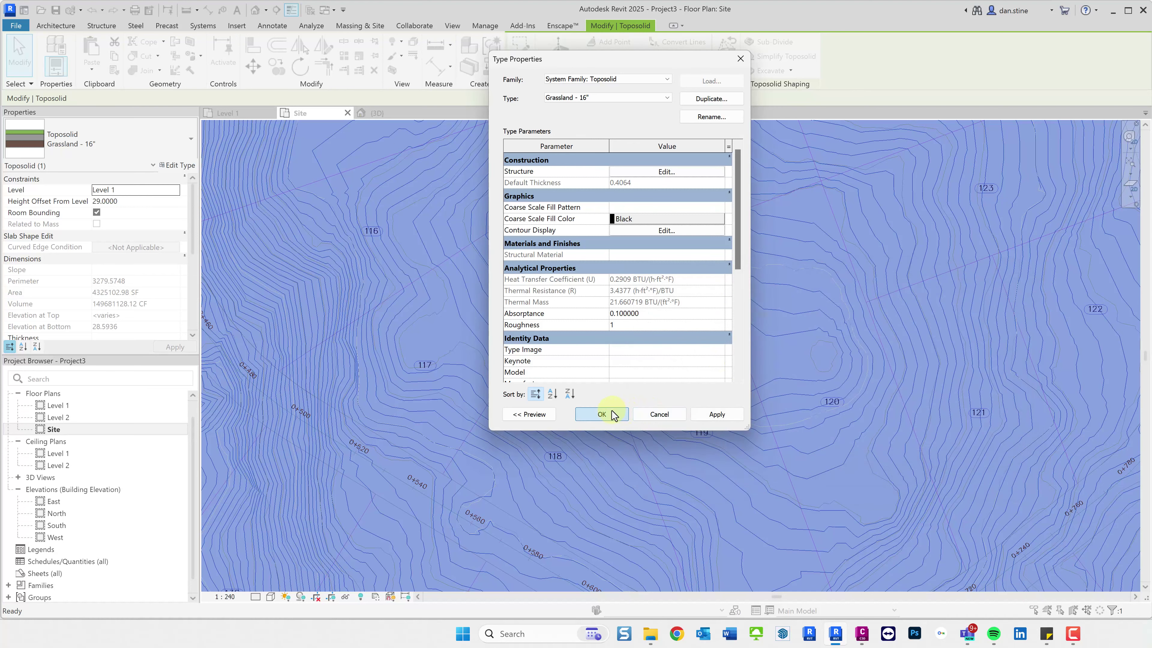
click(607, 413)
key(Escape)
- Compare the toposolid's contours with the linked DWG contours around the 117 label and across the neighbouring slope
scroll(437, 368, up, 3)
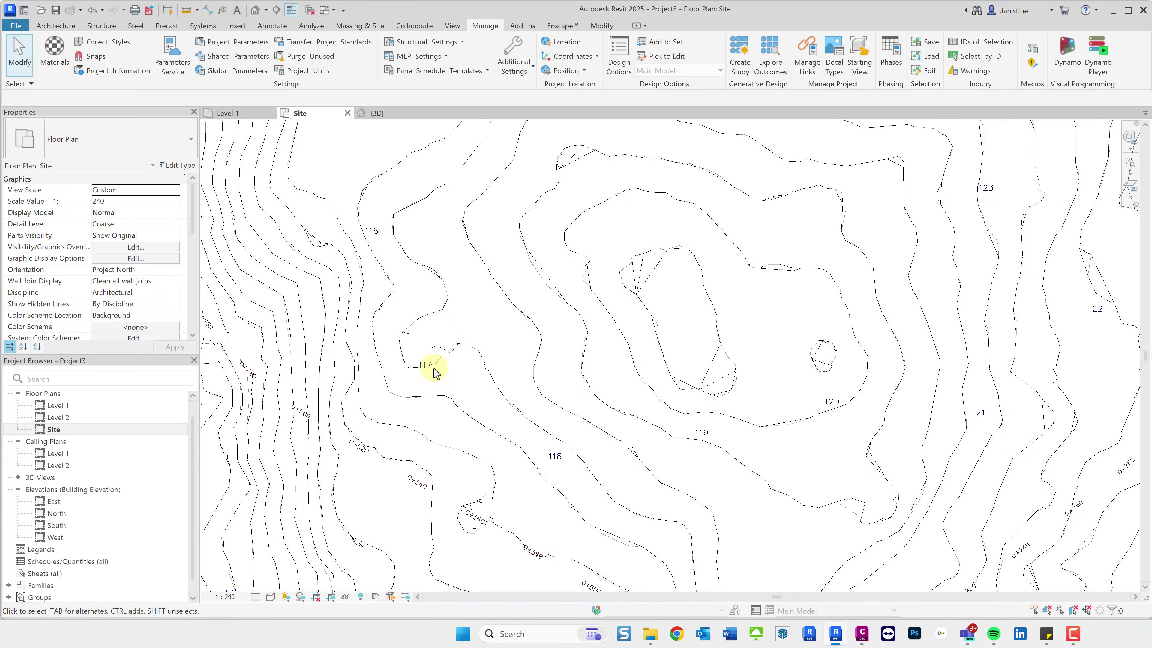
scroll(394, 367, up, 1)
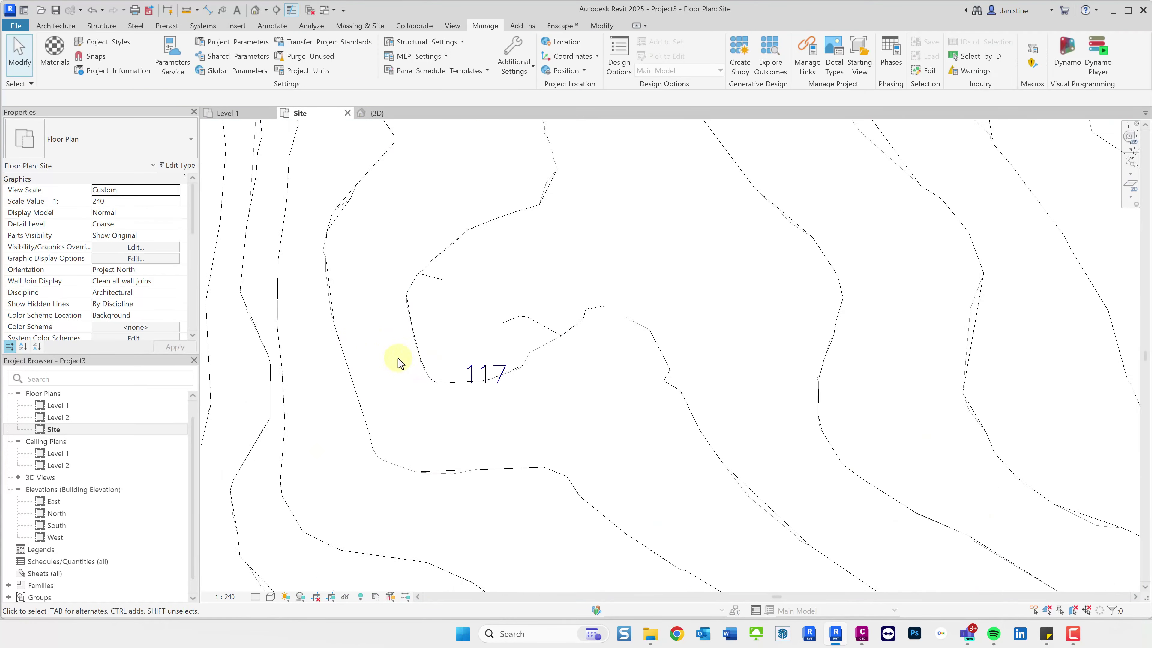
click(545, 331)
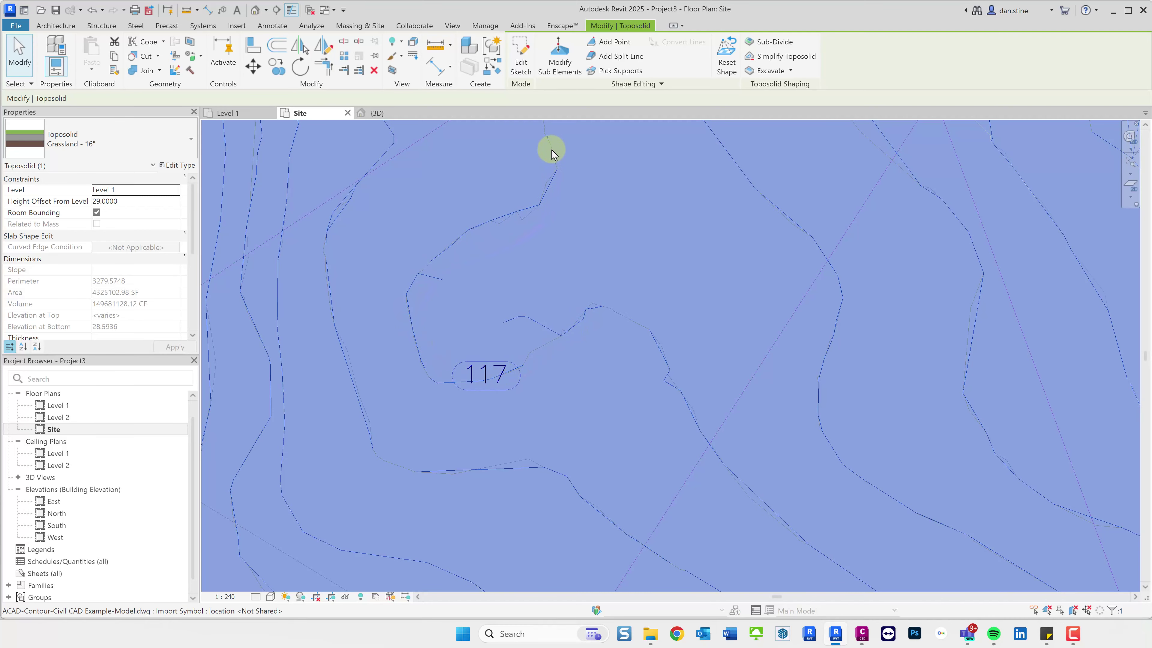
scroll(551, 184, down, 2)
scroll(551, 184, down, 1)
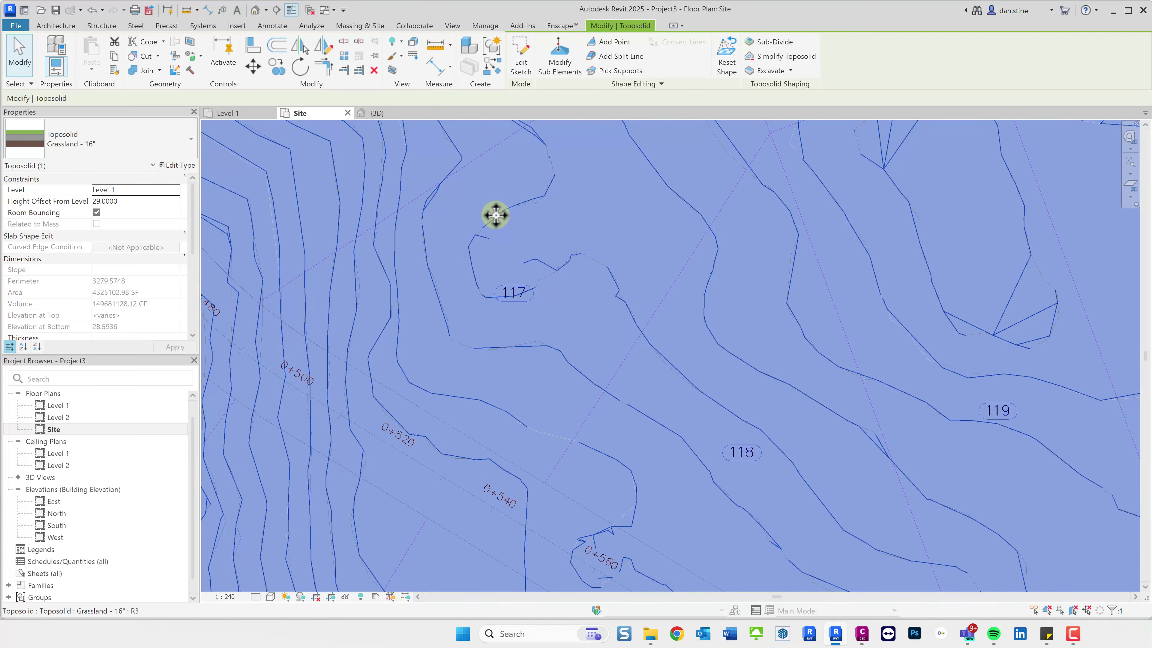
key(Escape)
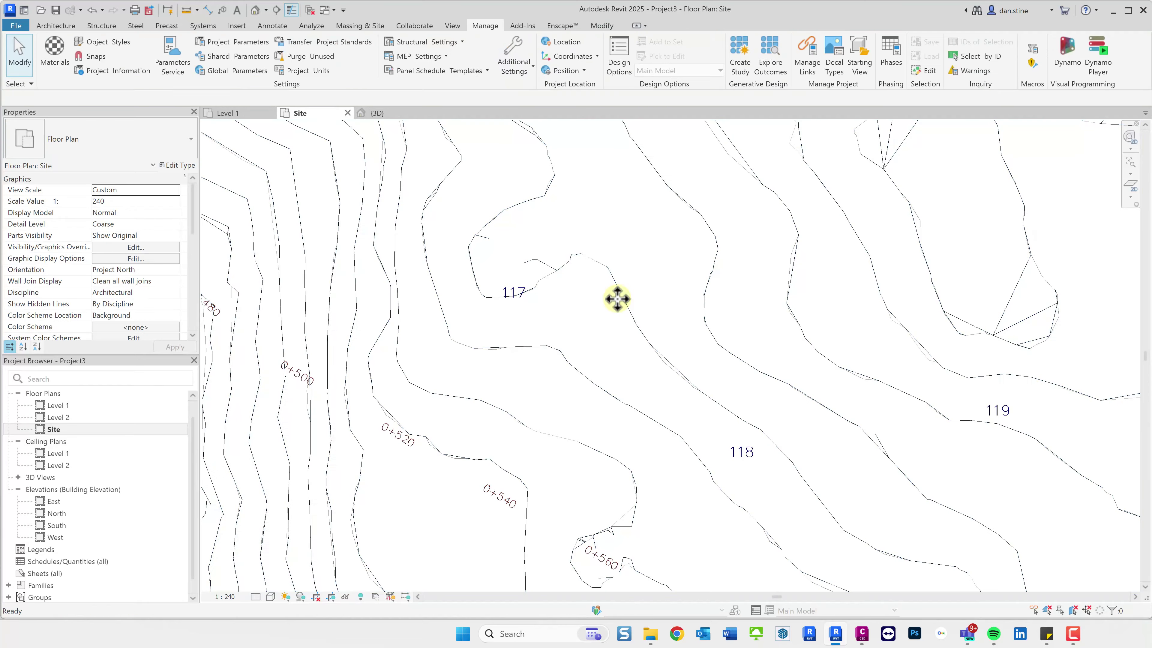
scroll(619, 299, down, 2)
scroll(619, 299, down, 3)
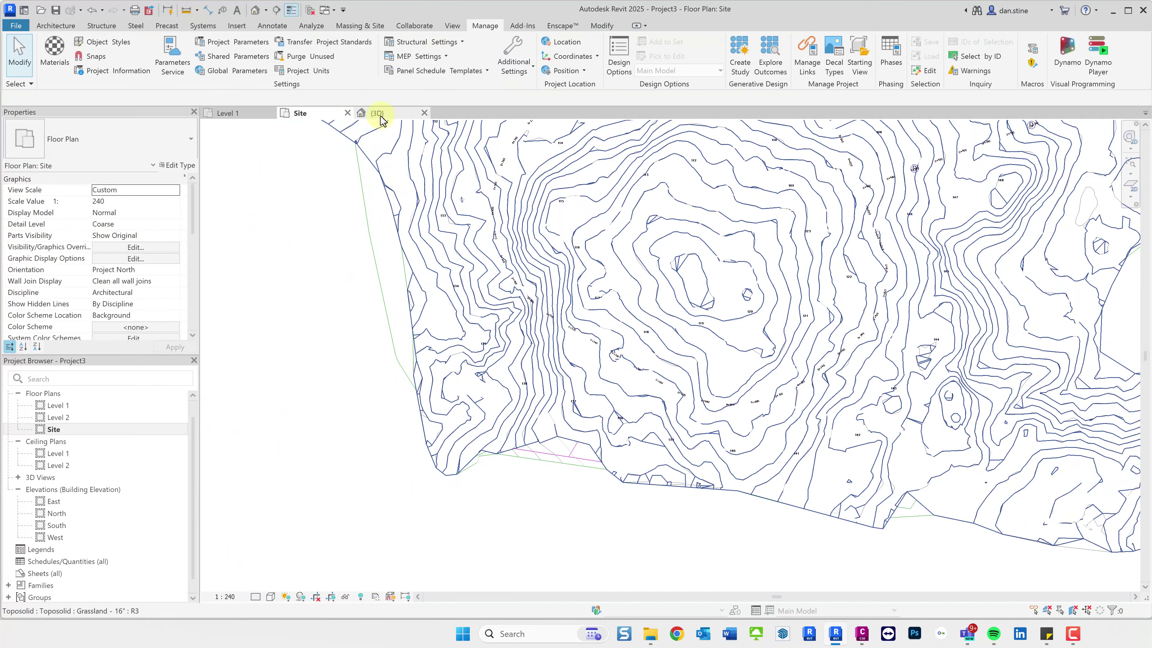
- Open the 3D view and examine the toposolid's contoured surface from several angles
click(380, 113)
shift+middle_drag(622, 437, 779, 349)
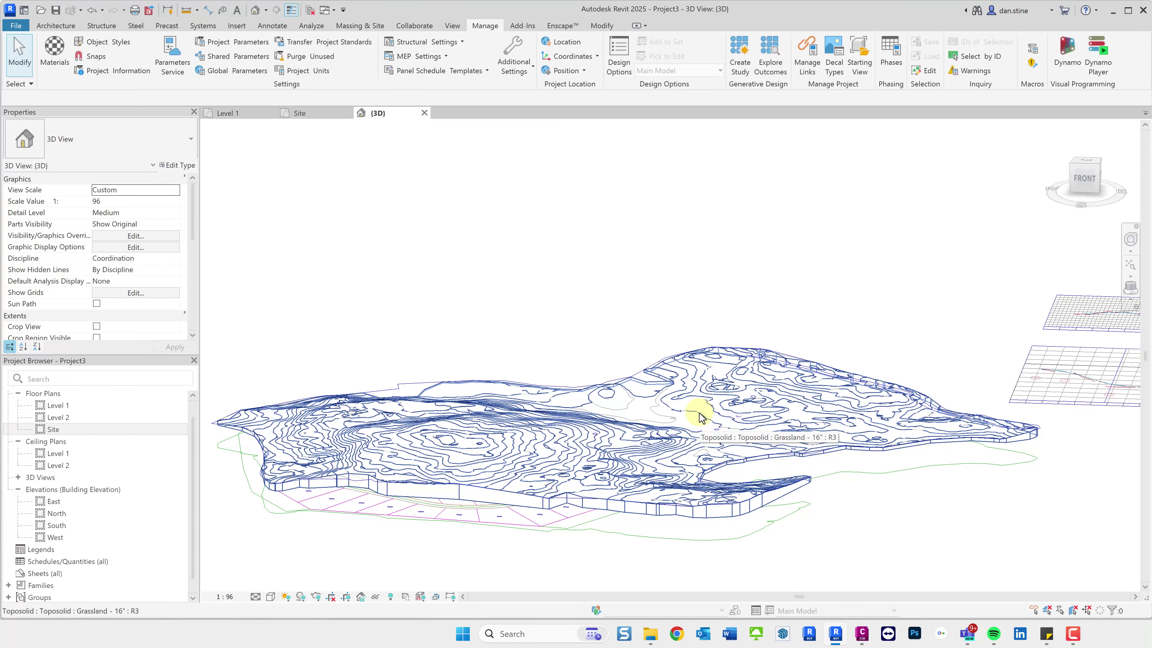
shift+middle_drag(653, 460, 773, 501)
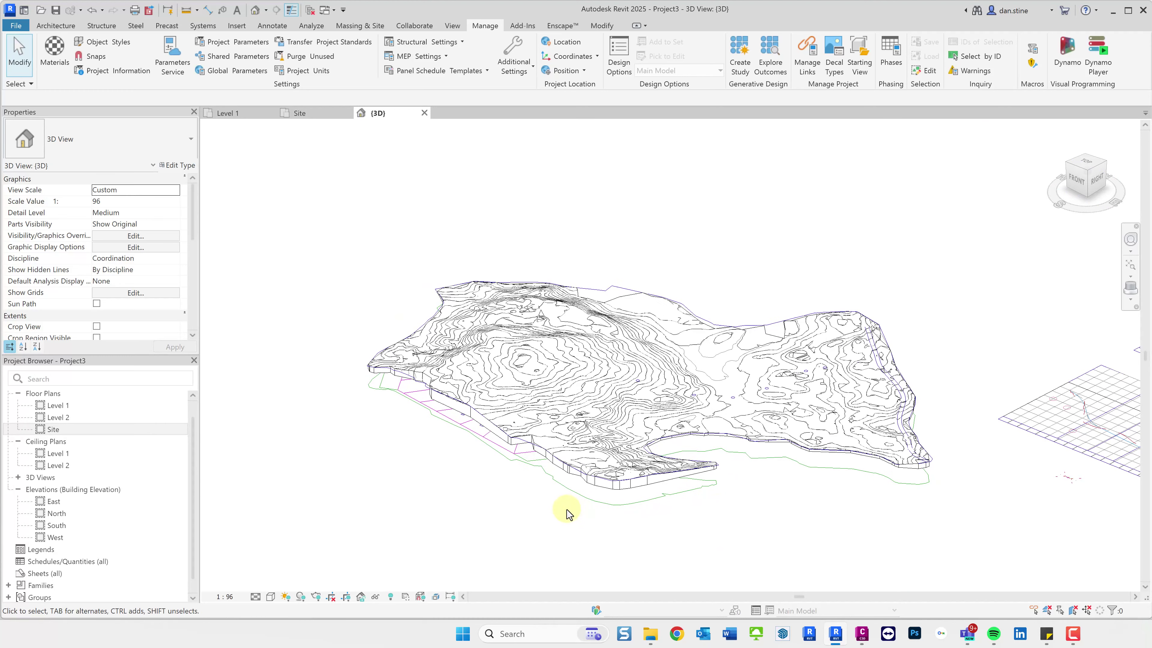
shift+middle_drag(528, 521, 687, 480)
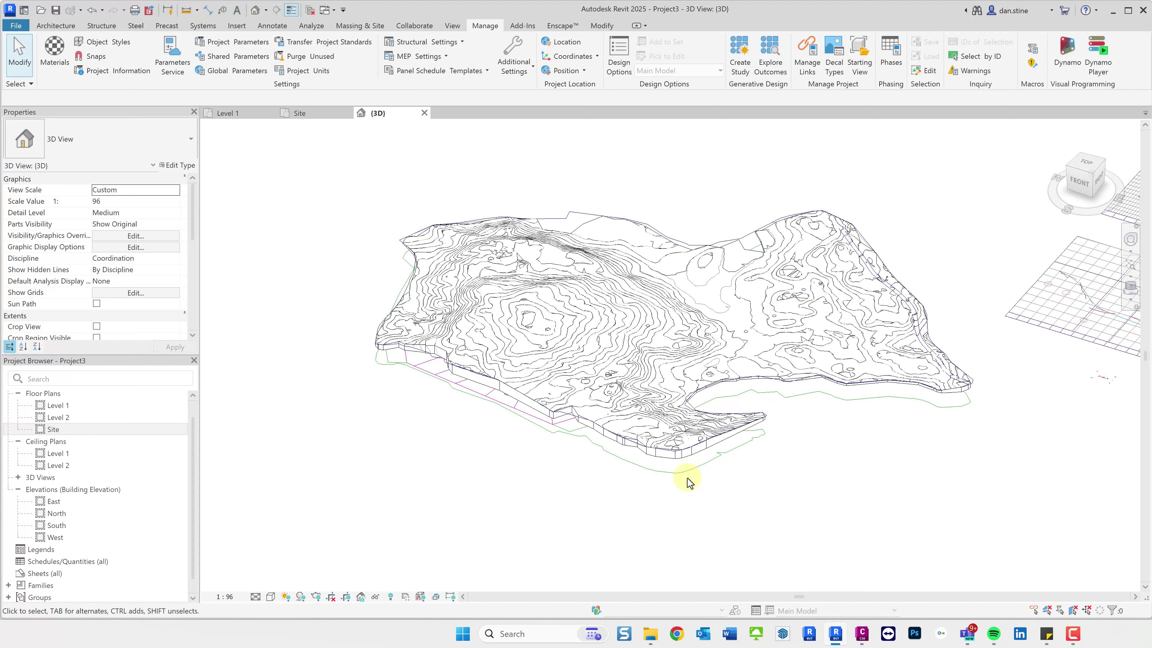
- Locate the Link Topography command, and switch to Civil 3D to review Publish Surfaces alongside the entire site surface
click(236, 27)
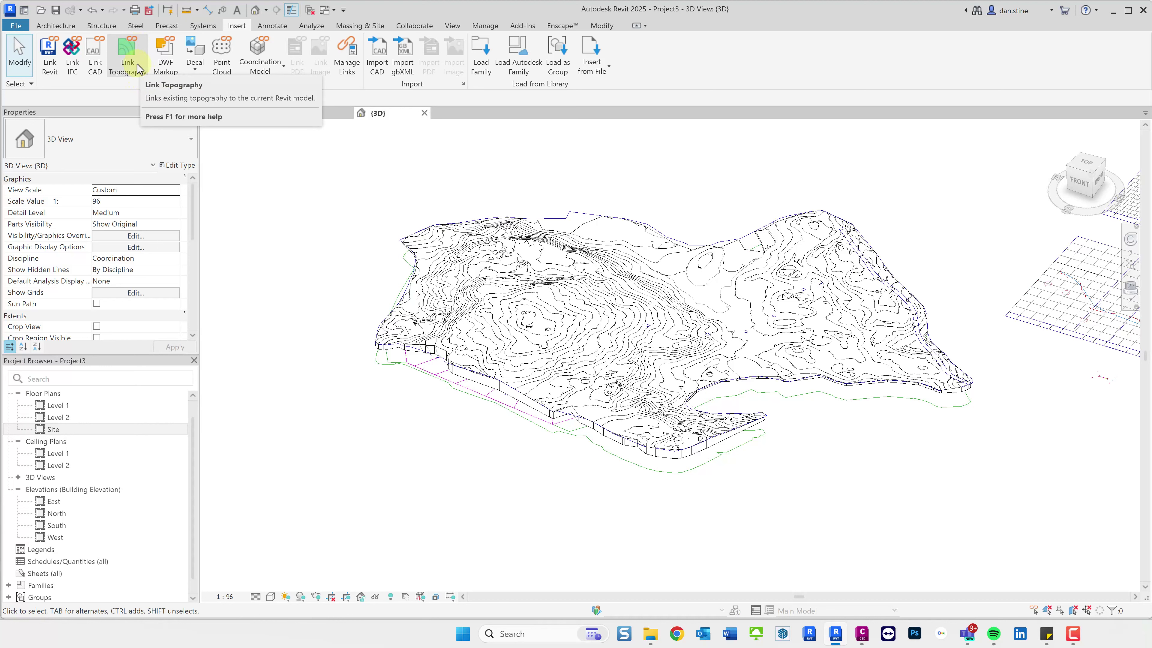
click(863, 633)
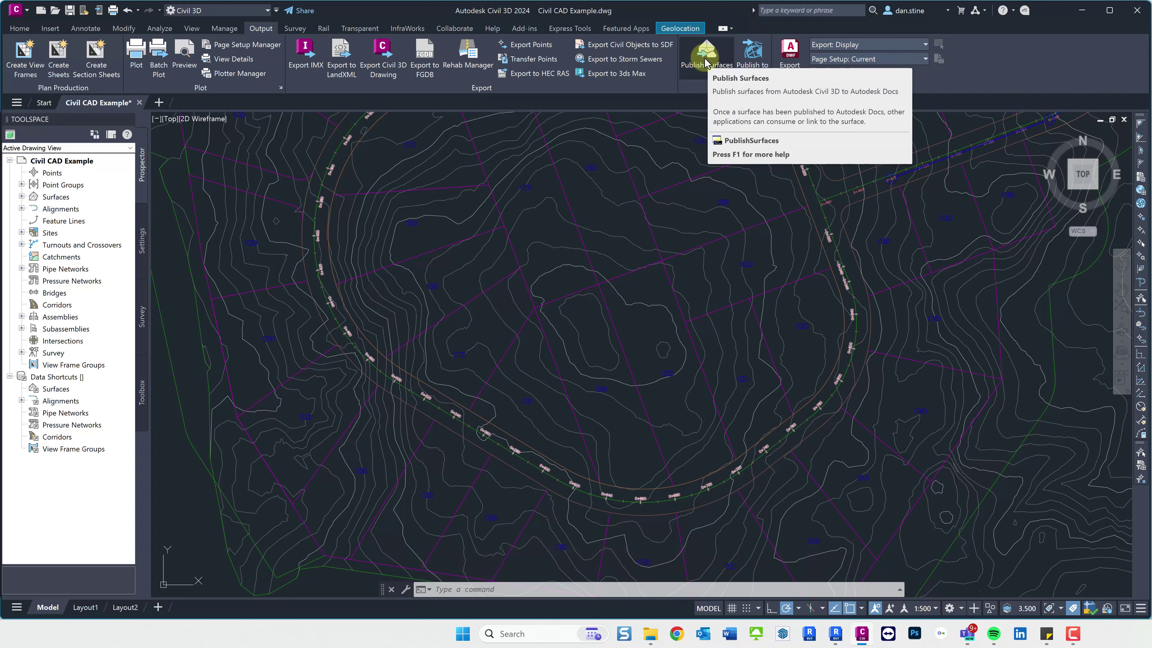
scroll(693, 280, down, 4)
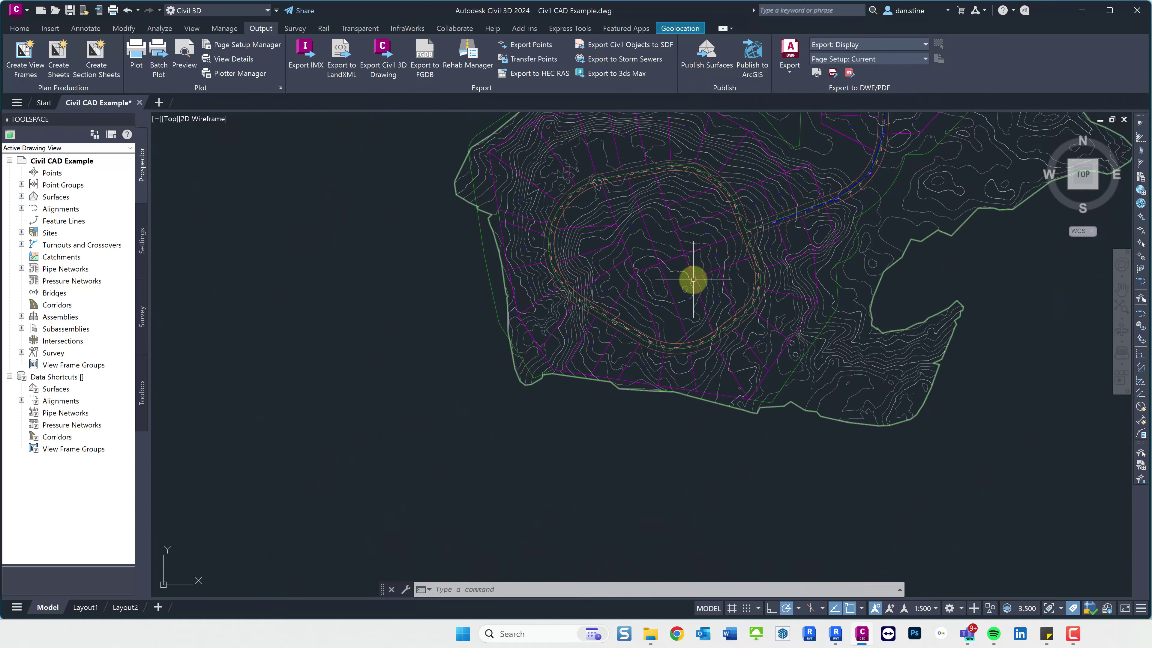
scroll(693, 280, down, 3)
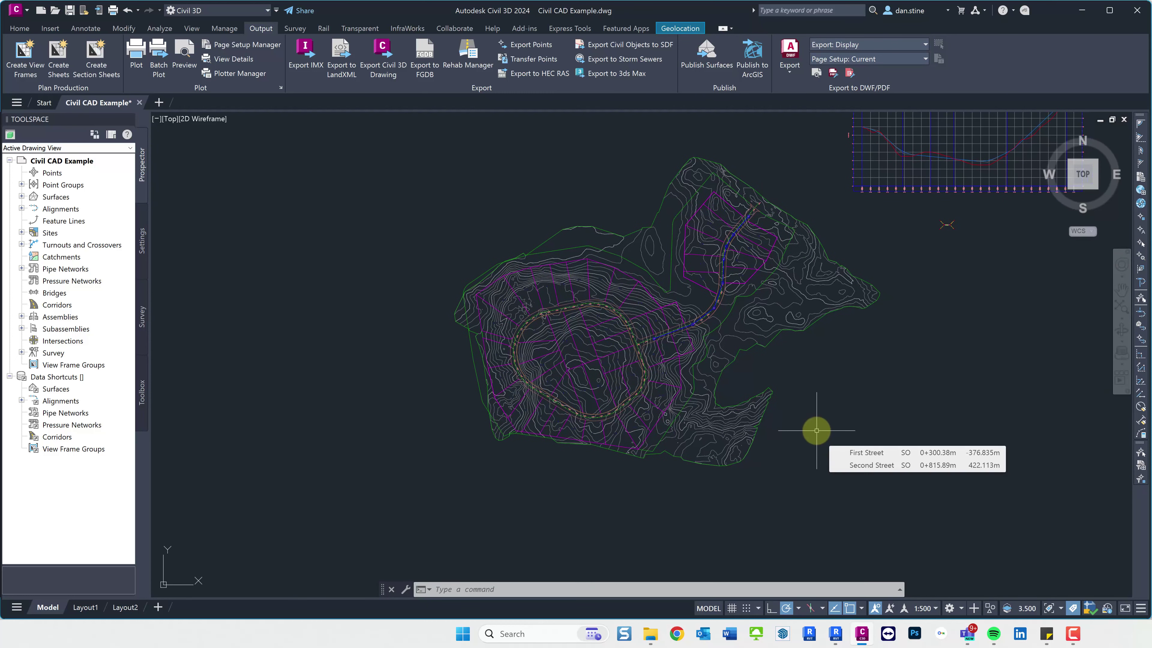